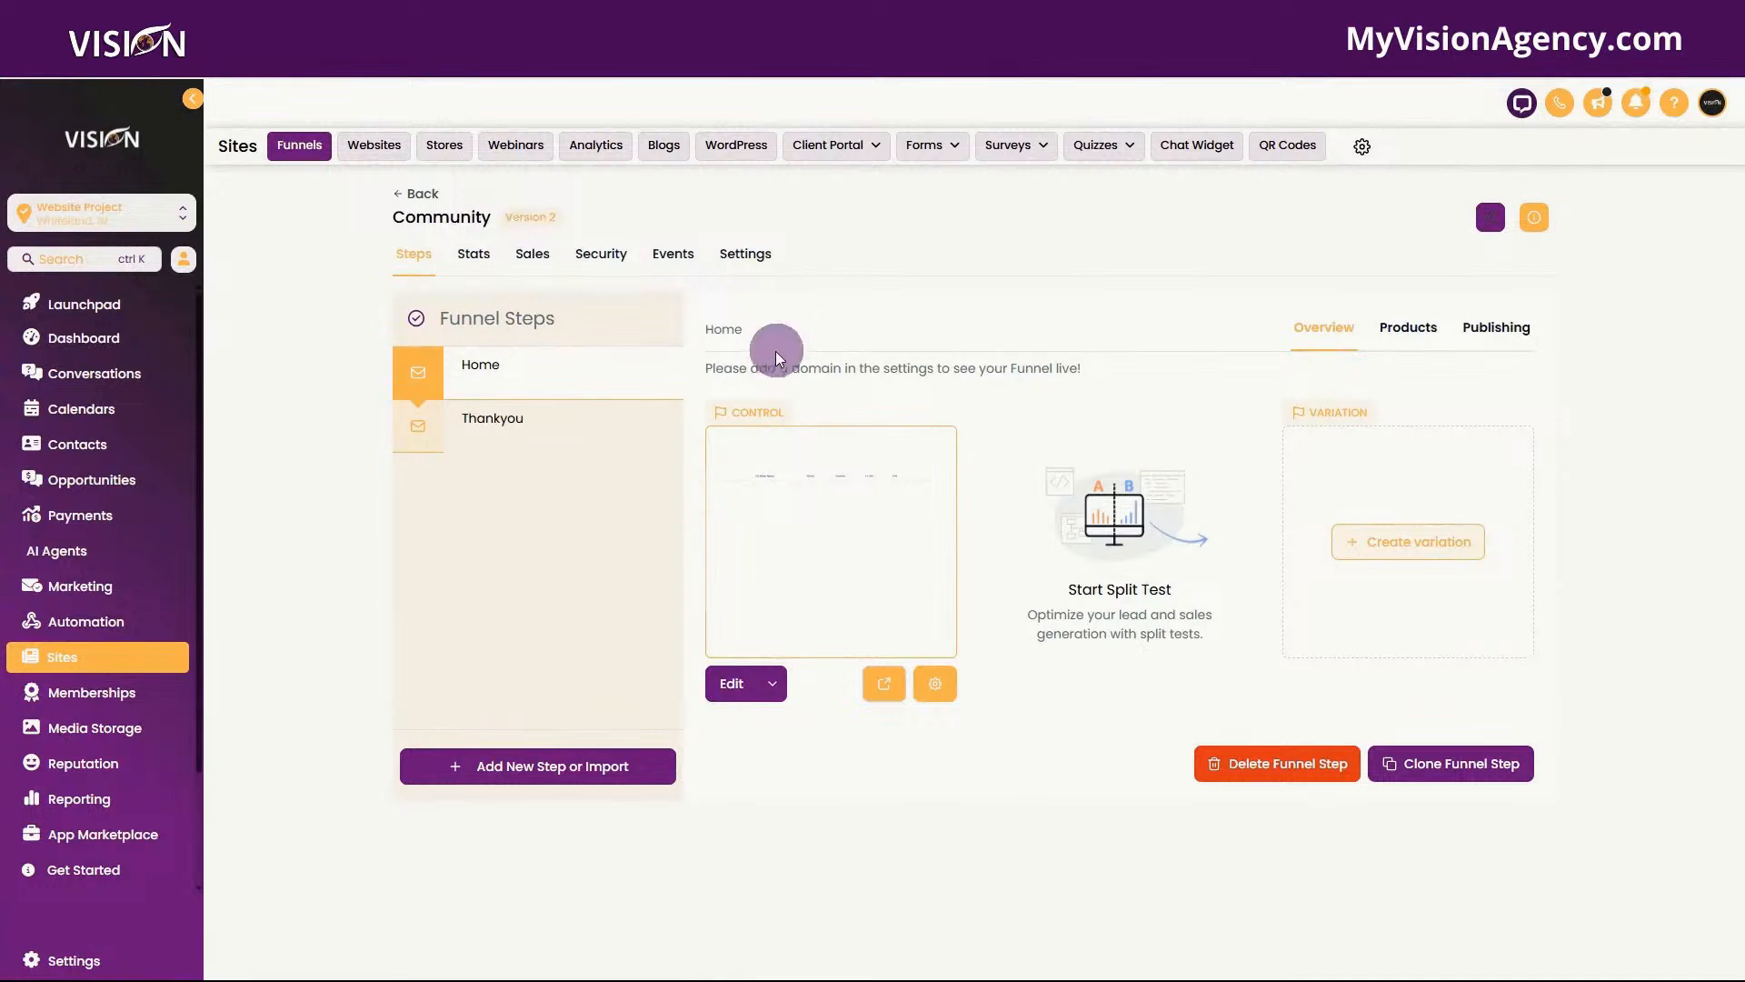
- Check the Community funnel's Thankyou step and create a new form named Community
{"action": "left_click", "coordinate": [465, 426]}
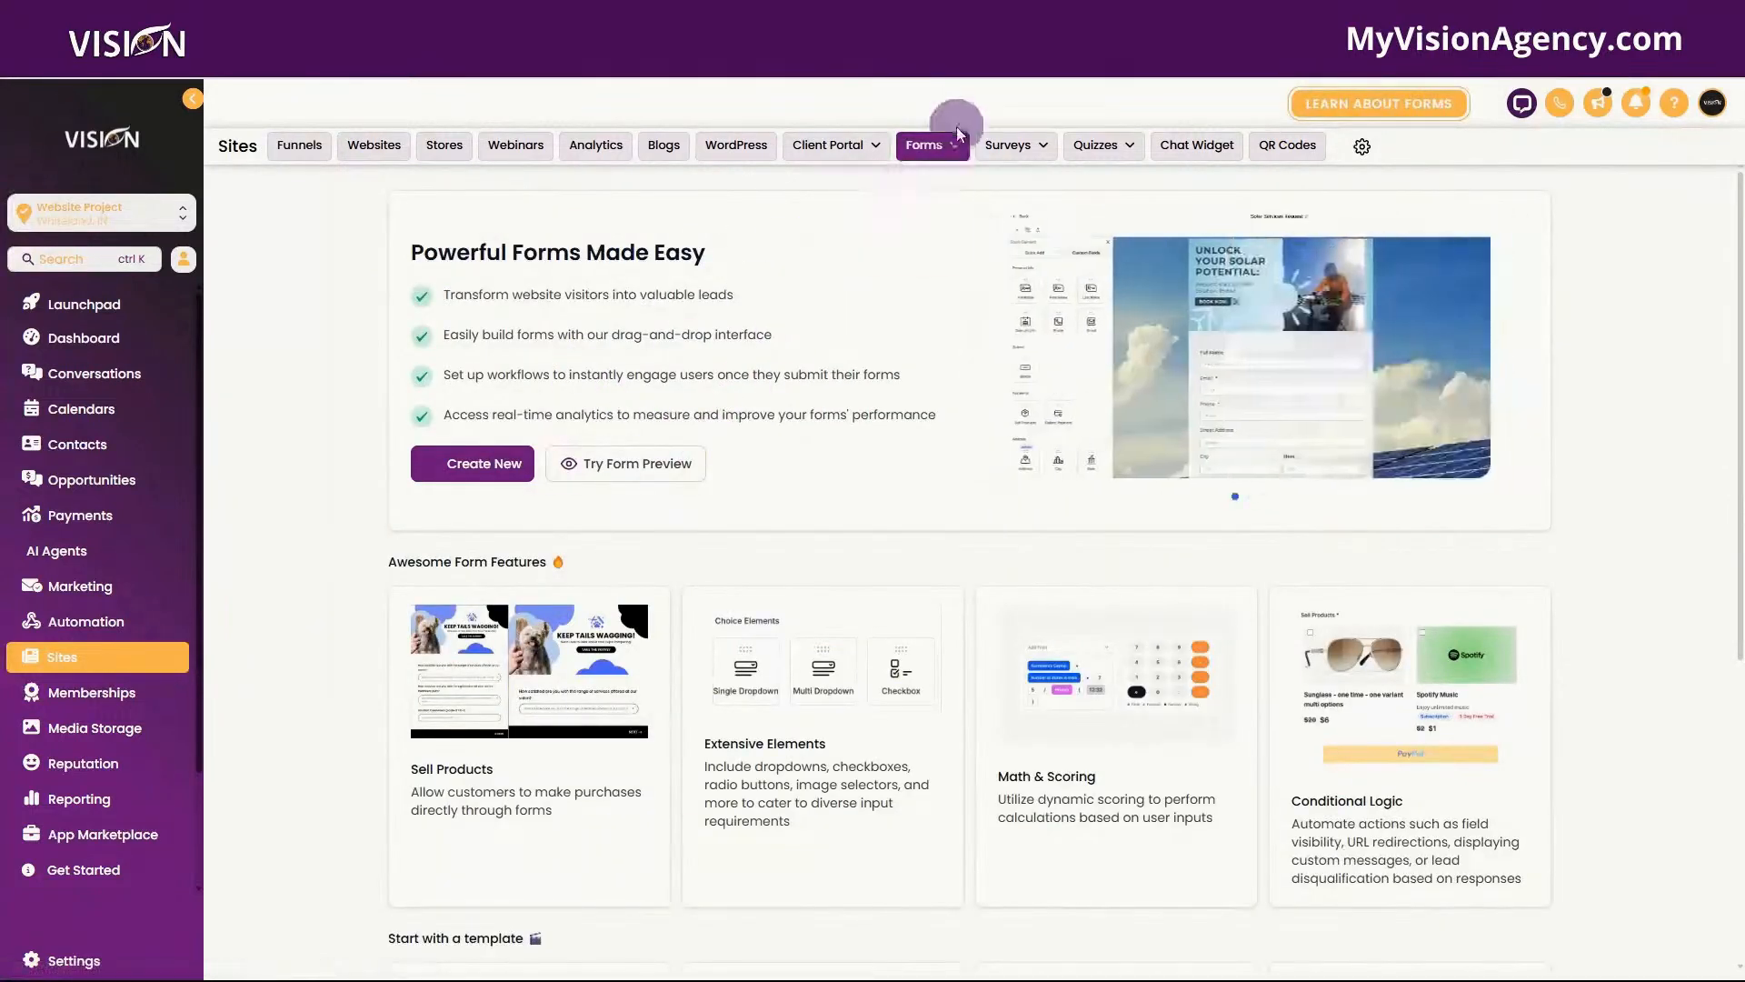
{"action": "left_click", "coordinate": [481, 466]}
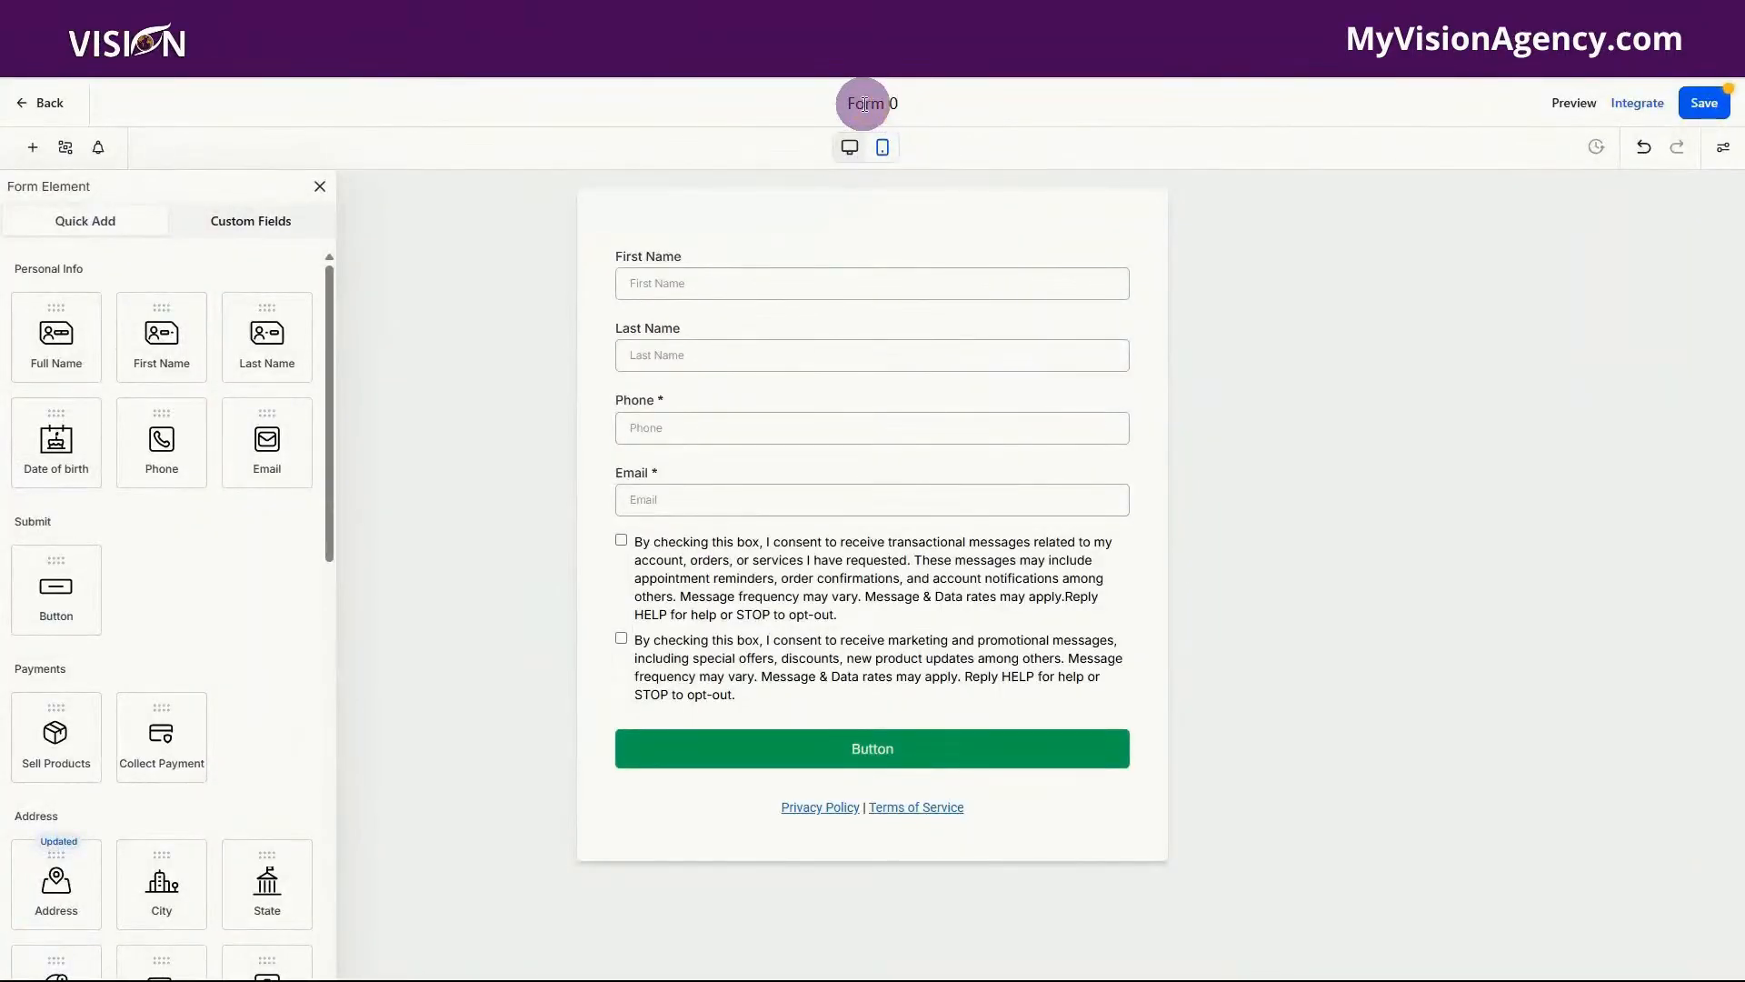
- Delete the terms and conditions checkboxes, the Phone field and the Last Name field from the form
{"action": "left_click", "coordinate": [798, 570]}
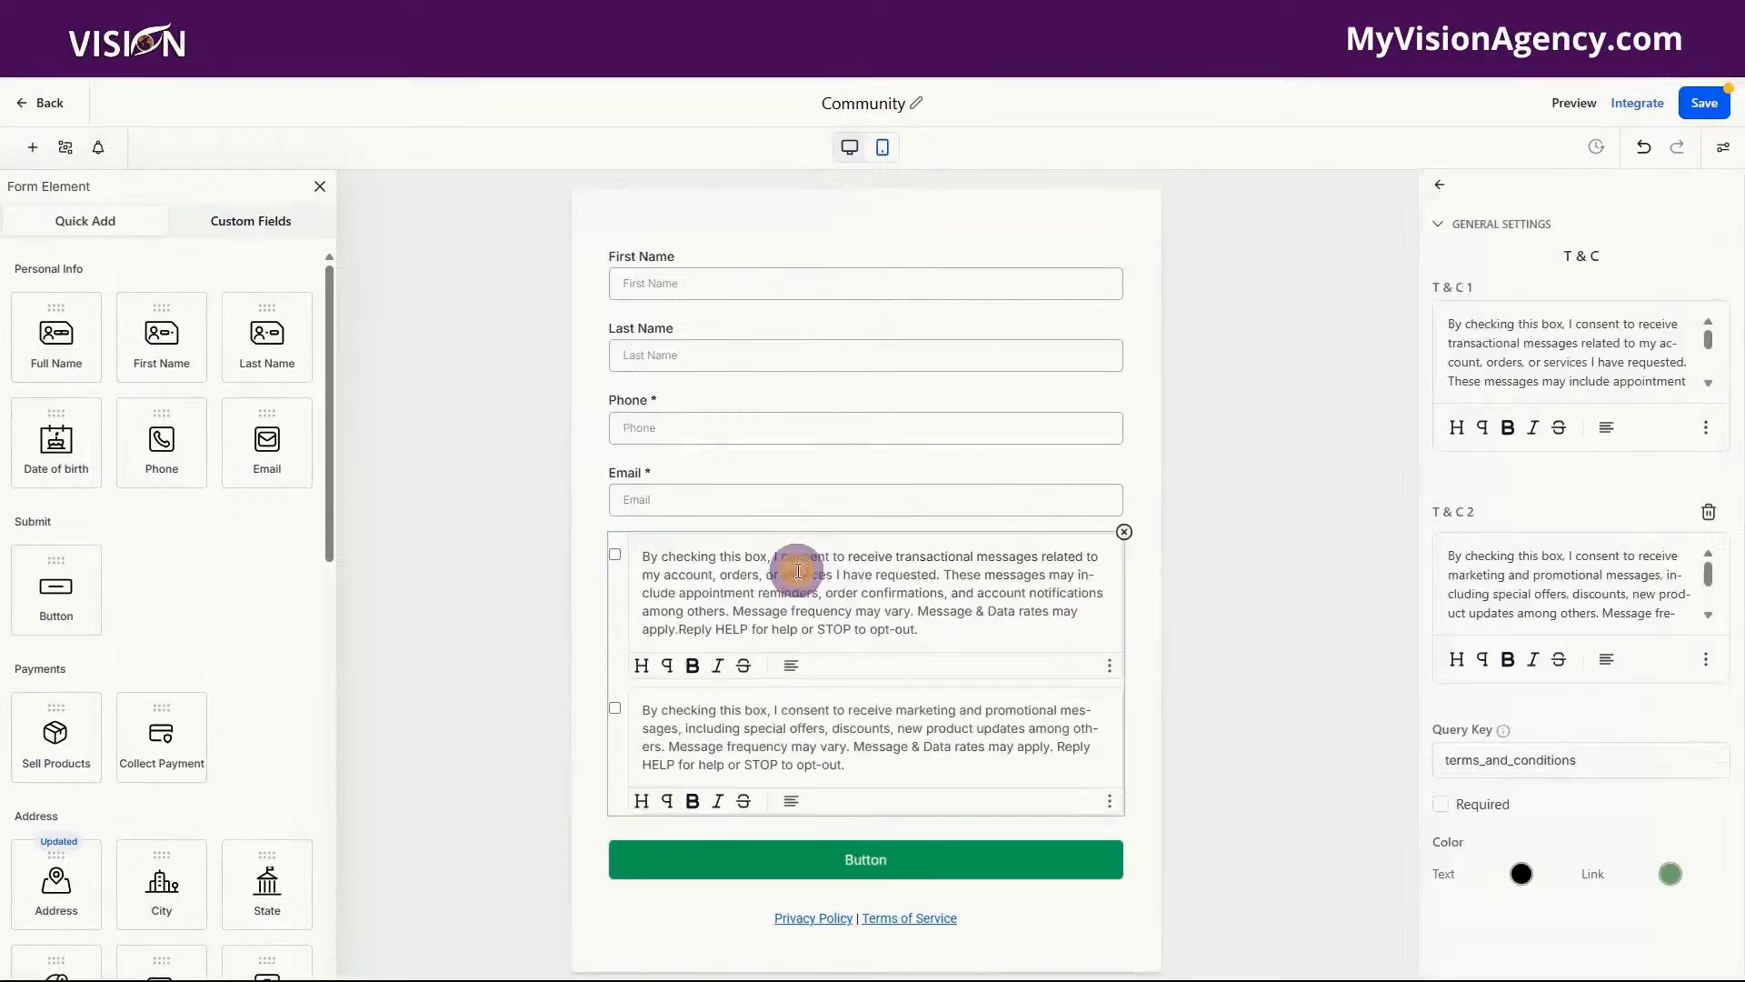
{"action": "left_click", "coordinate": [1124, 532]}
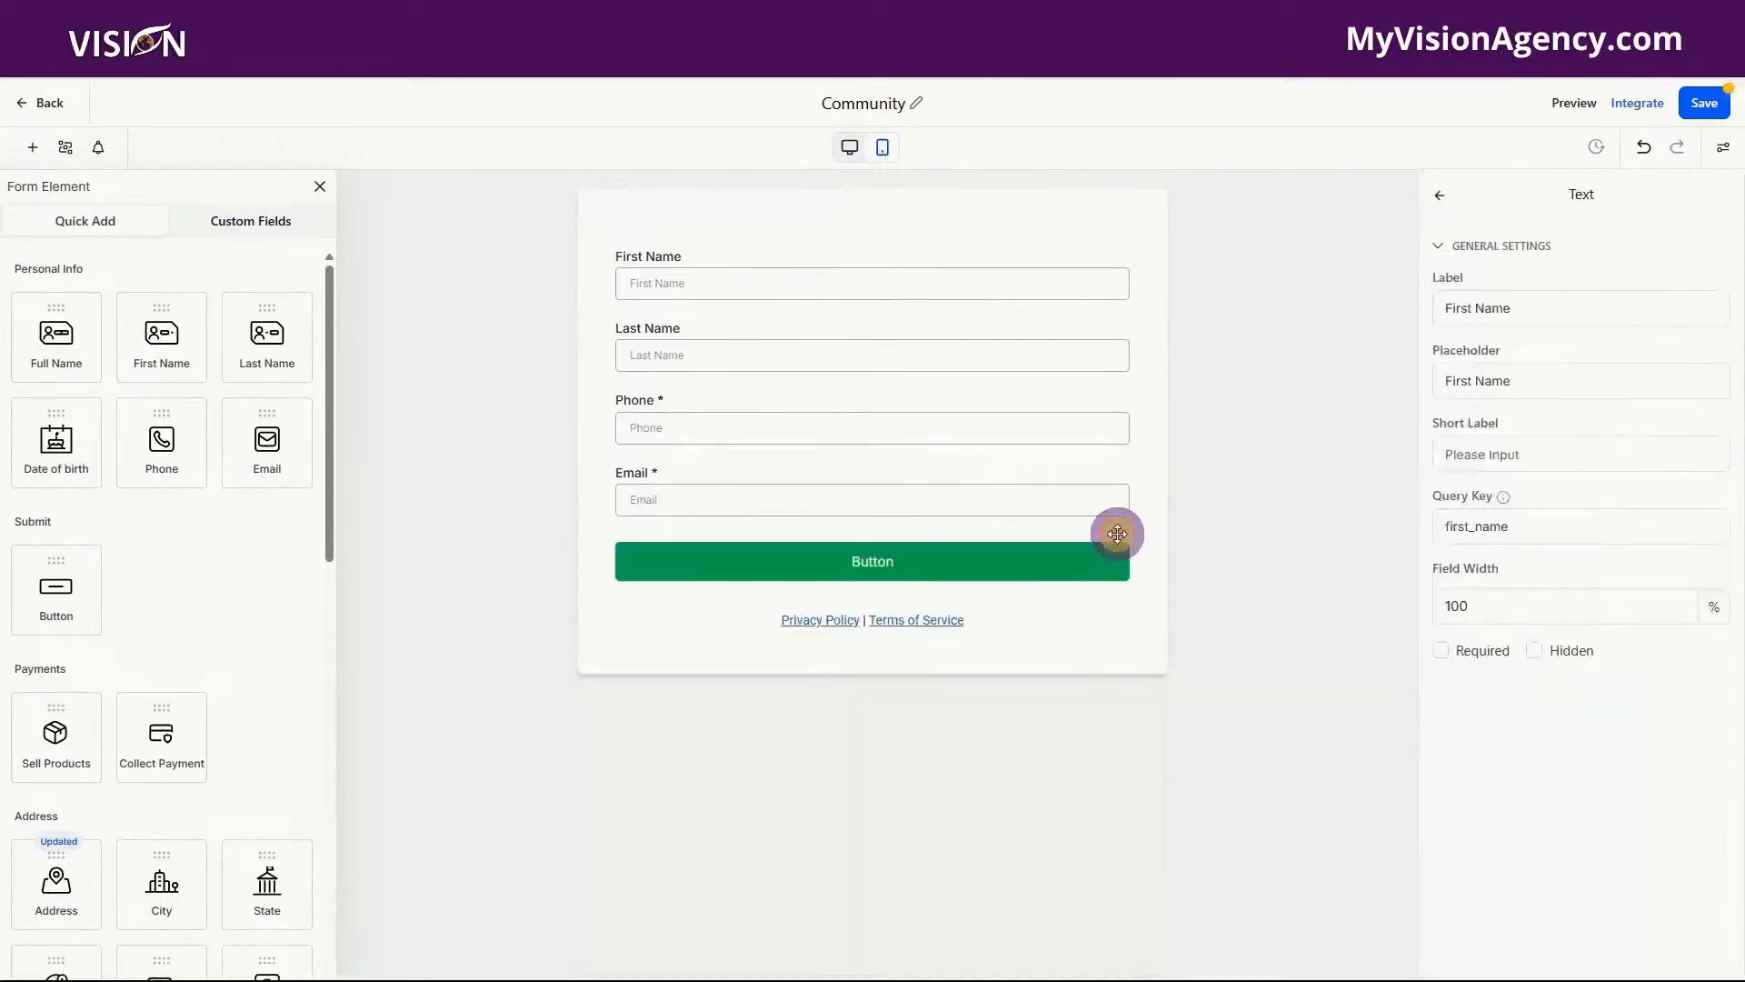
{"action": "left_click", "coordinate": [955, 400]}
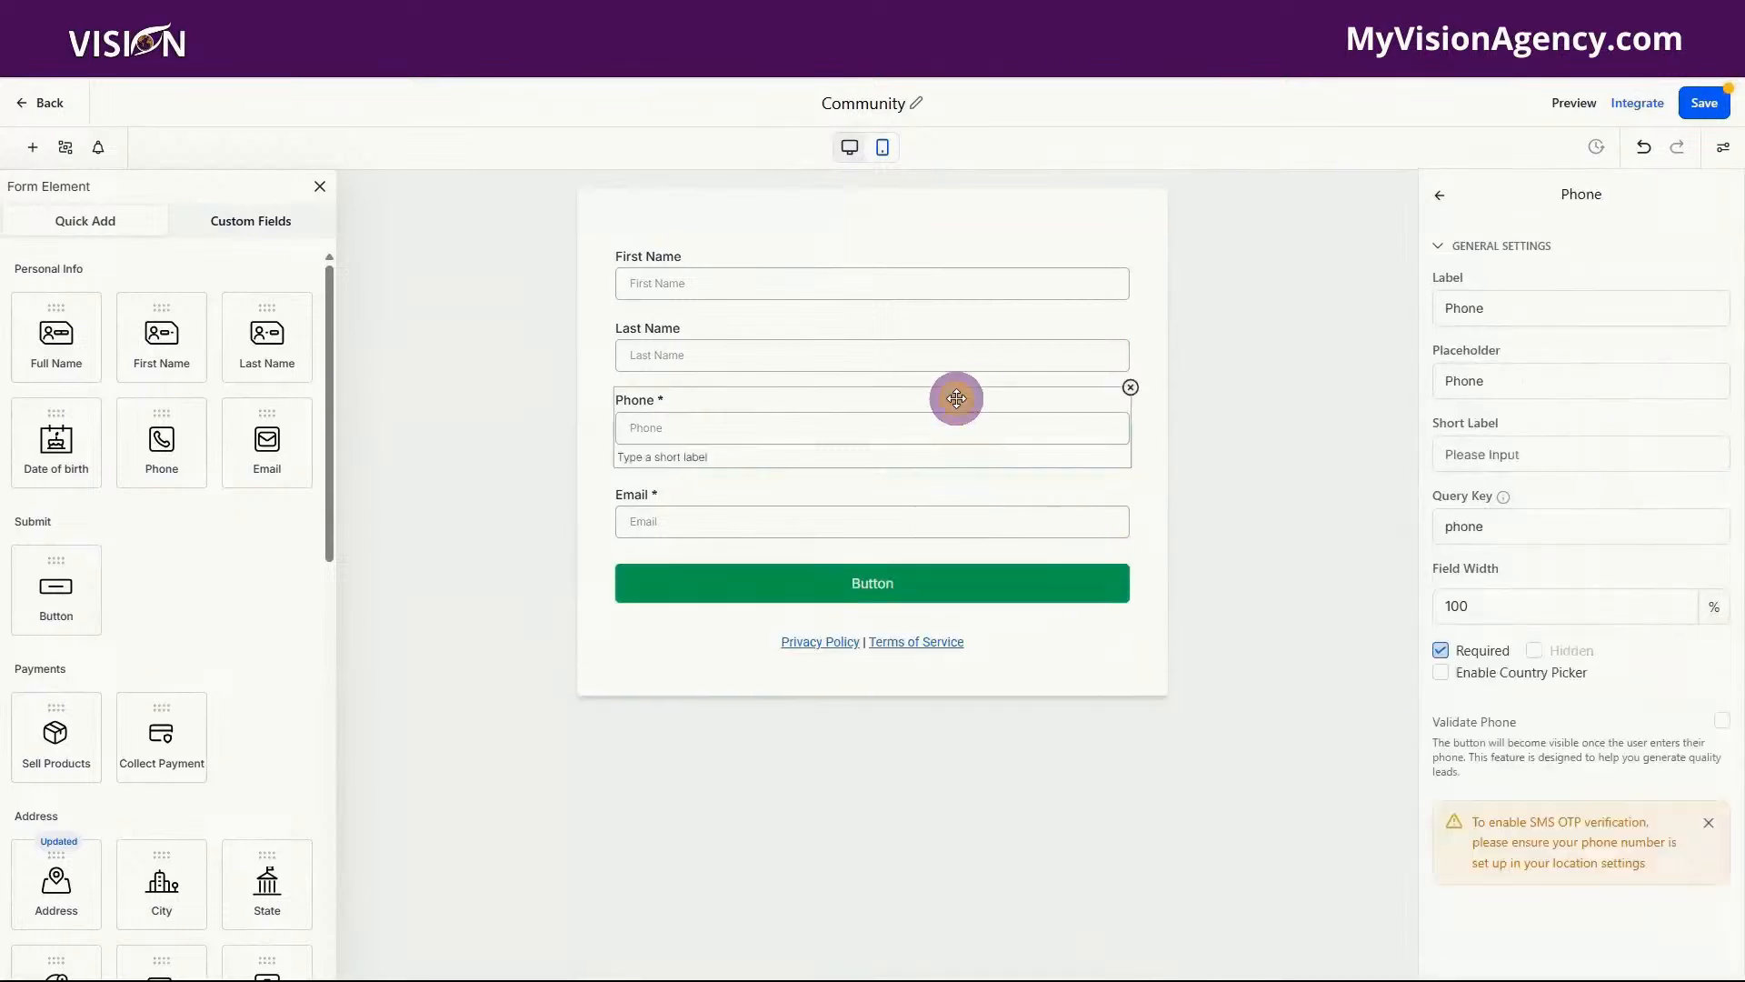
{"action": "left_click", "coordinate": [1124, 389]}
{"action": "left_click", "coordinate": [923, 327]}
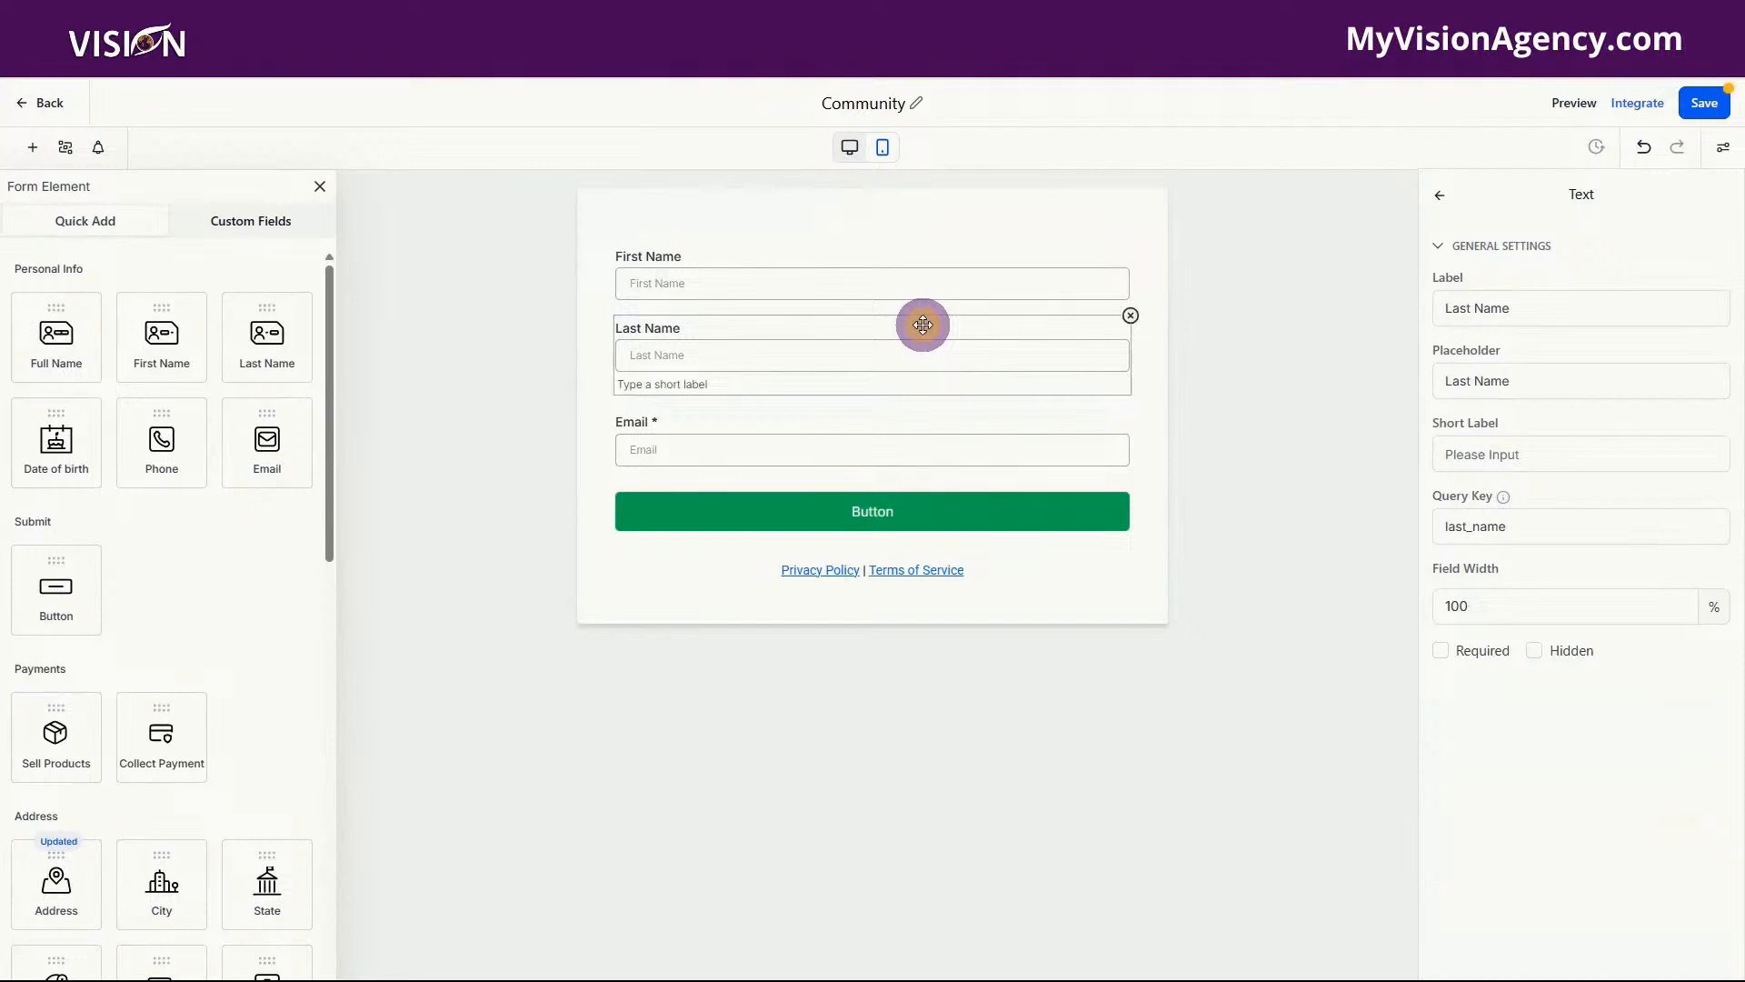
{"action": "left_click", "coordinate": [1131, 317]}
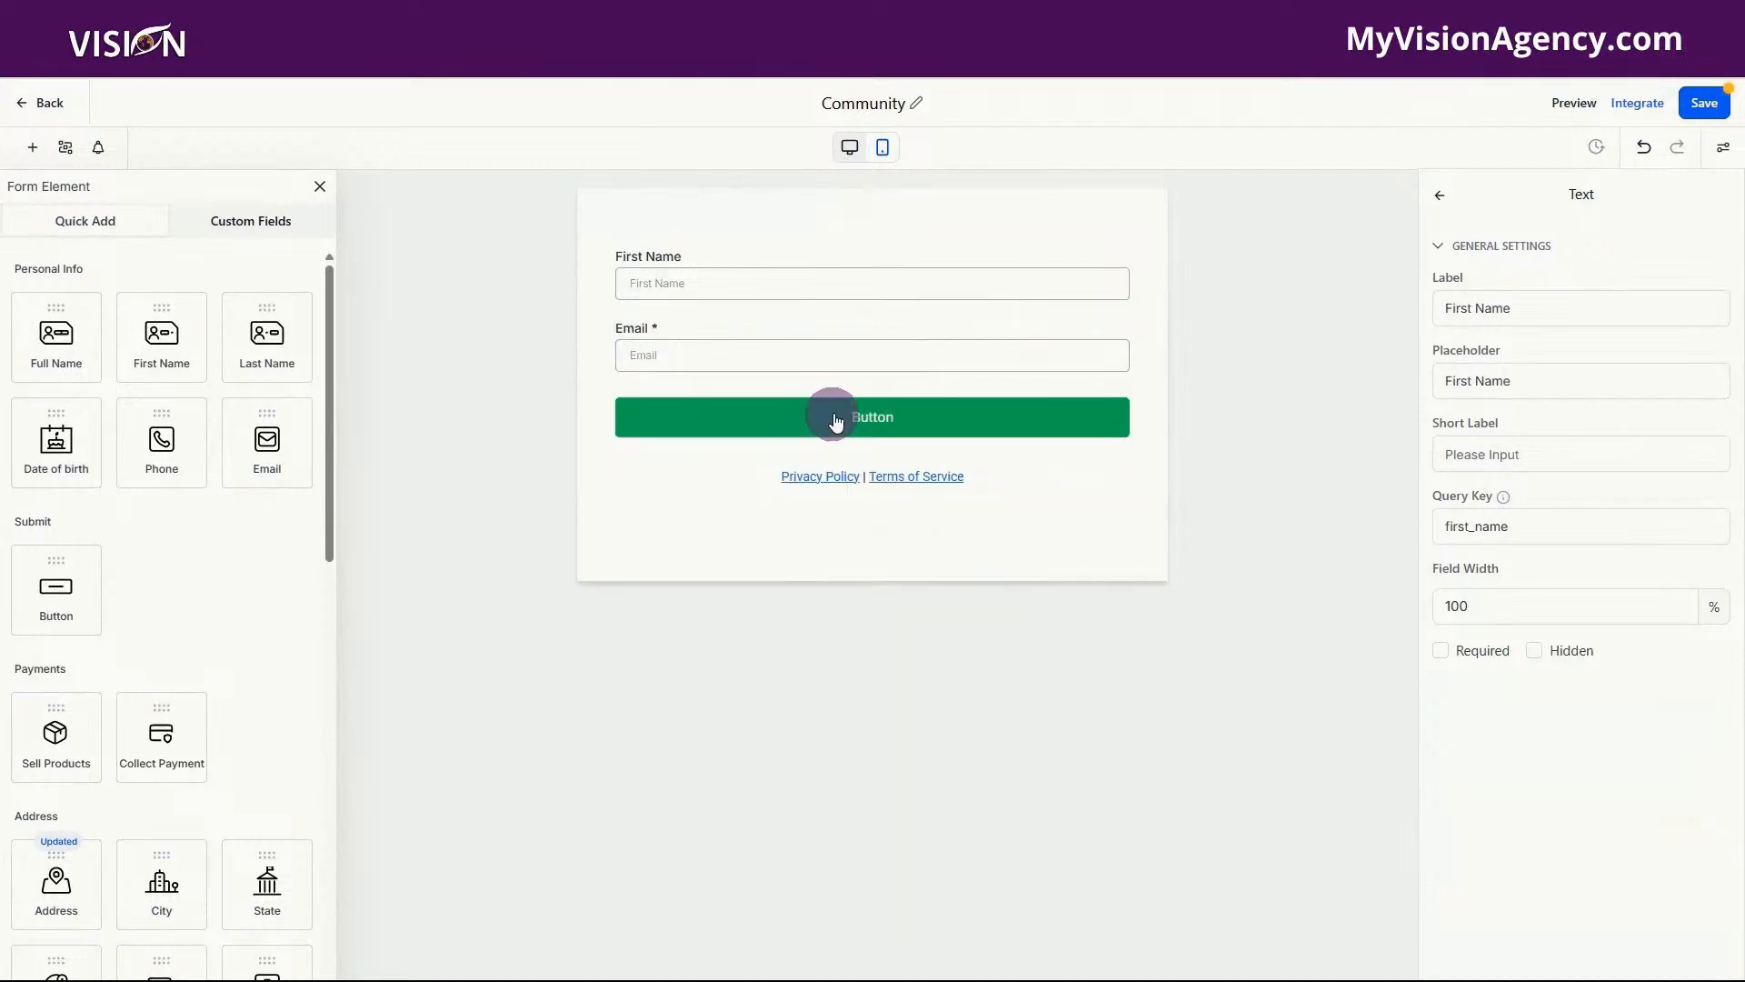
- Change the form button's text to "Register Today" and its background to black (#000000FF)
{"action": "left_click", "coordinate": [861, 416]}
{"action": "left_click_drag", "start_coordinate": [1491, 350], "coordinate": [1439, 356]}
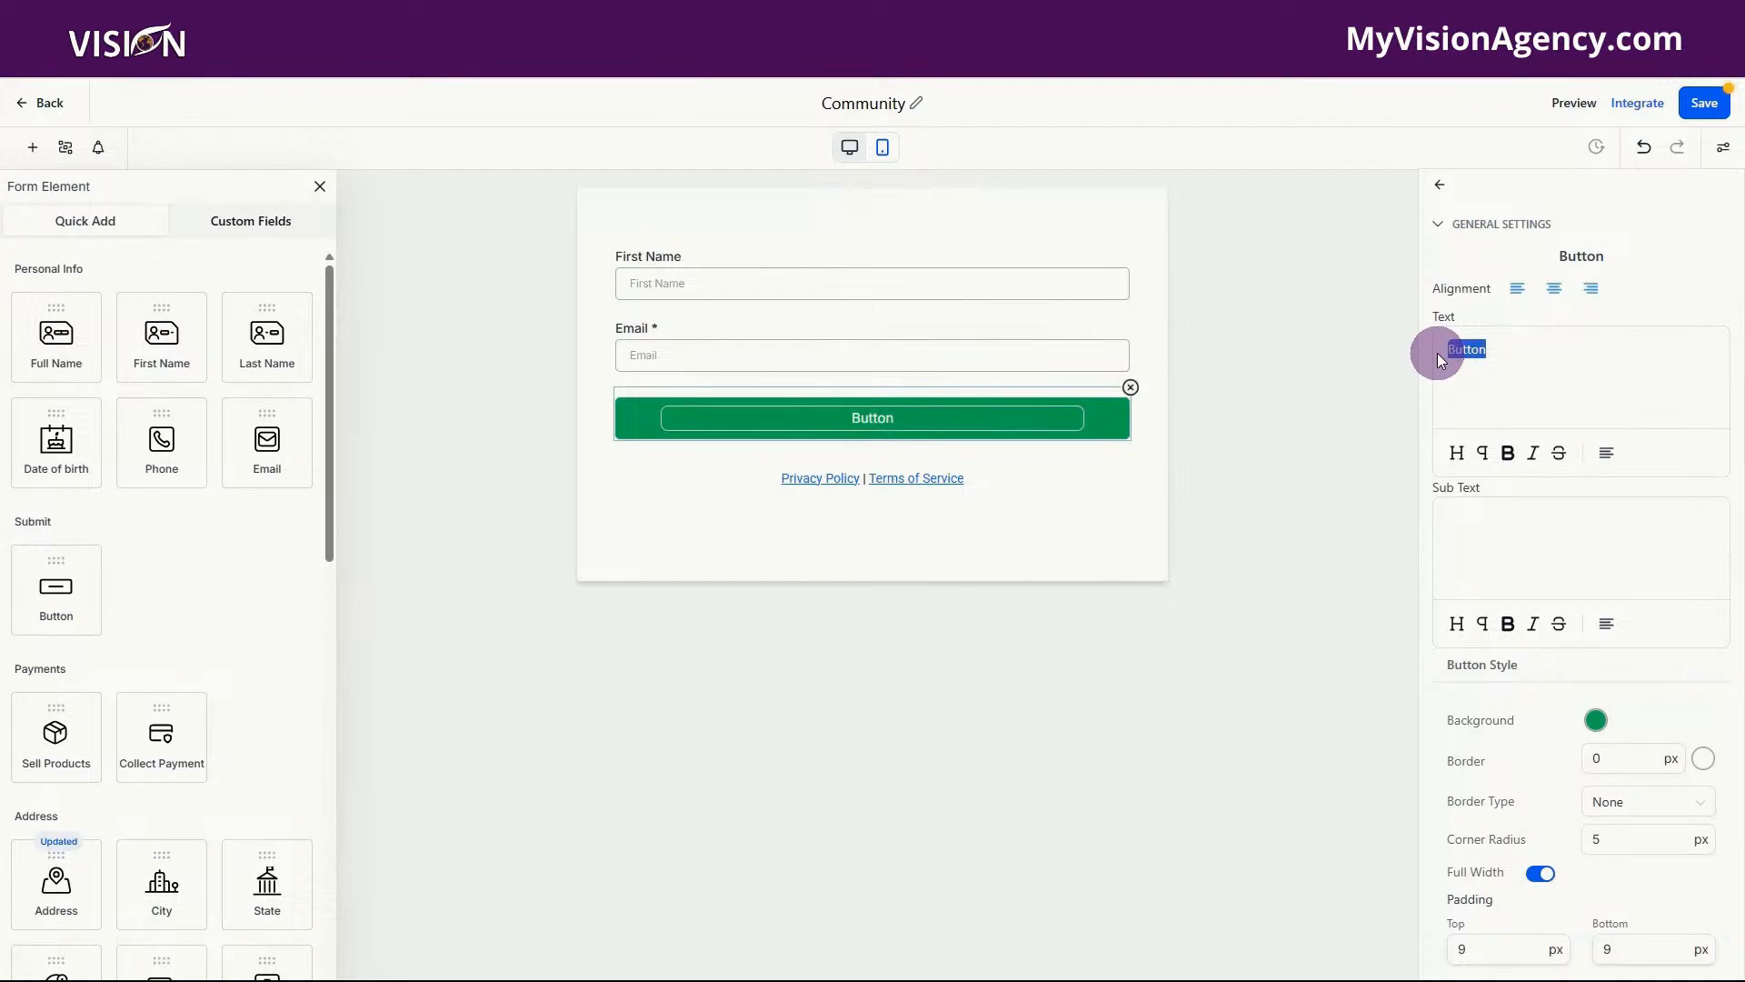
{"action": "type", "text": "Register Todfay"}
{"action": "key", "text": "ctrl+shift+Left"}
{"action": "type", "text": "Today"}
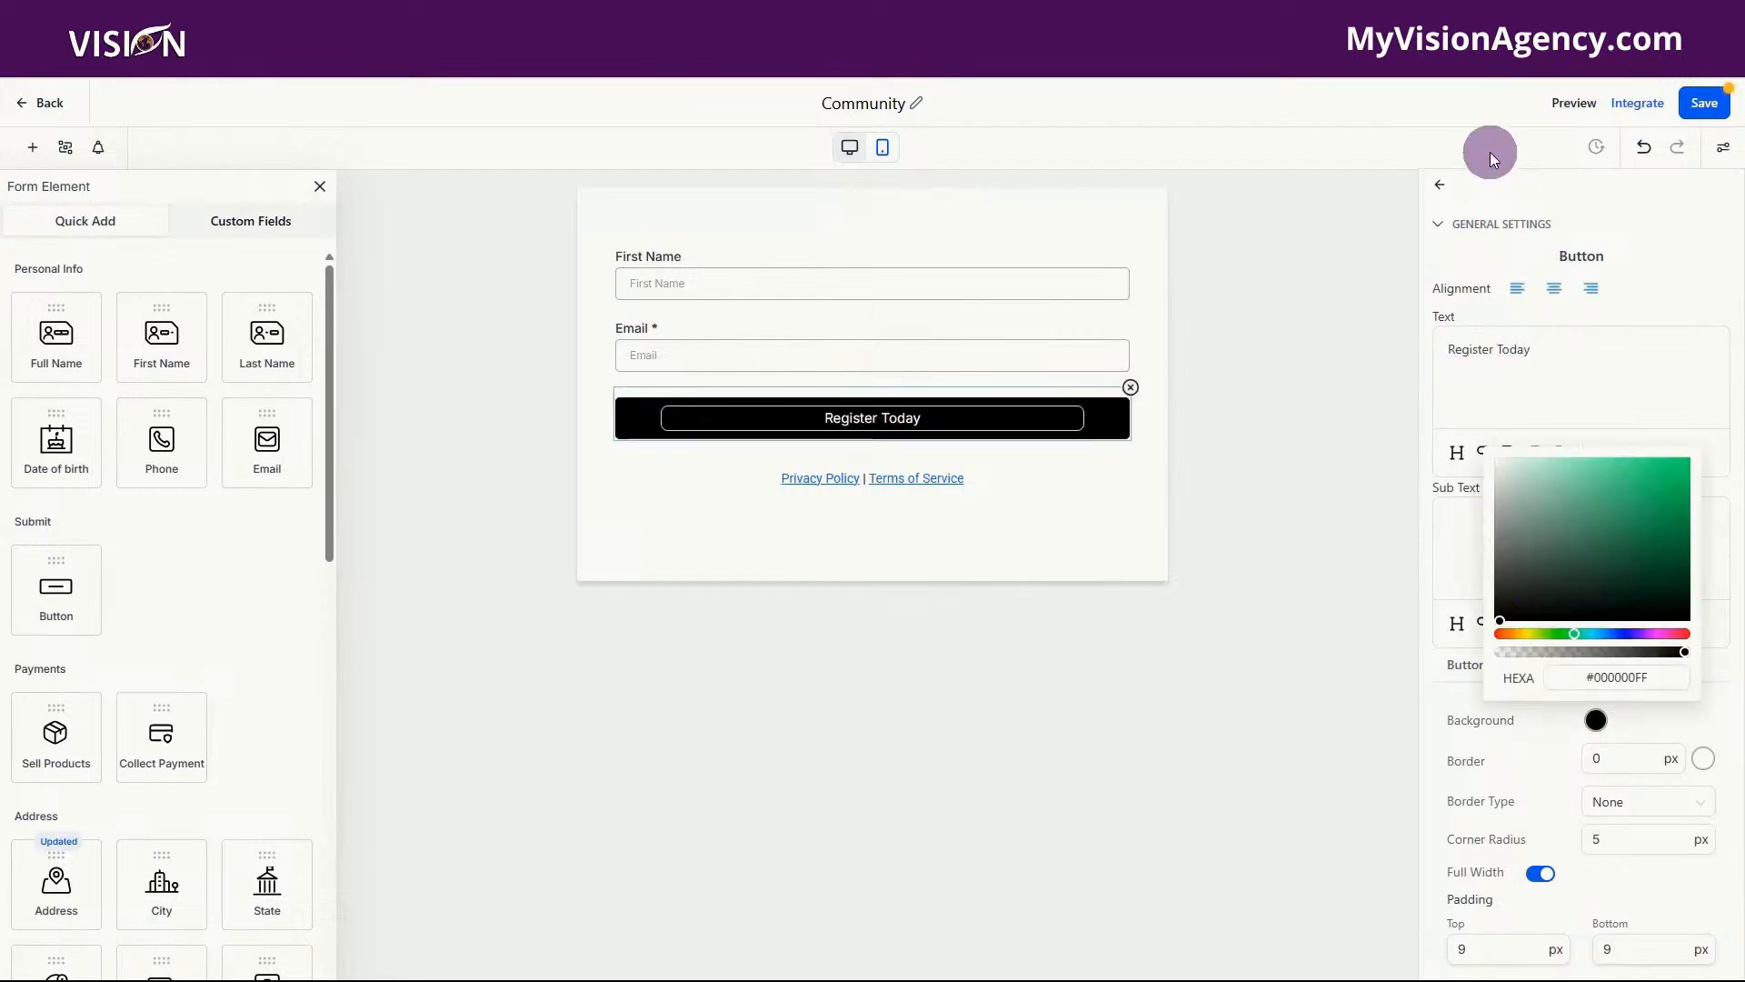
{"action": "left_click", "coordinate": [1491, 151]}
- Delete the Privacy Policy and Terms of Service text block from the form and save the form
{"action": "left_click", "coordinate": [1052, 480]}
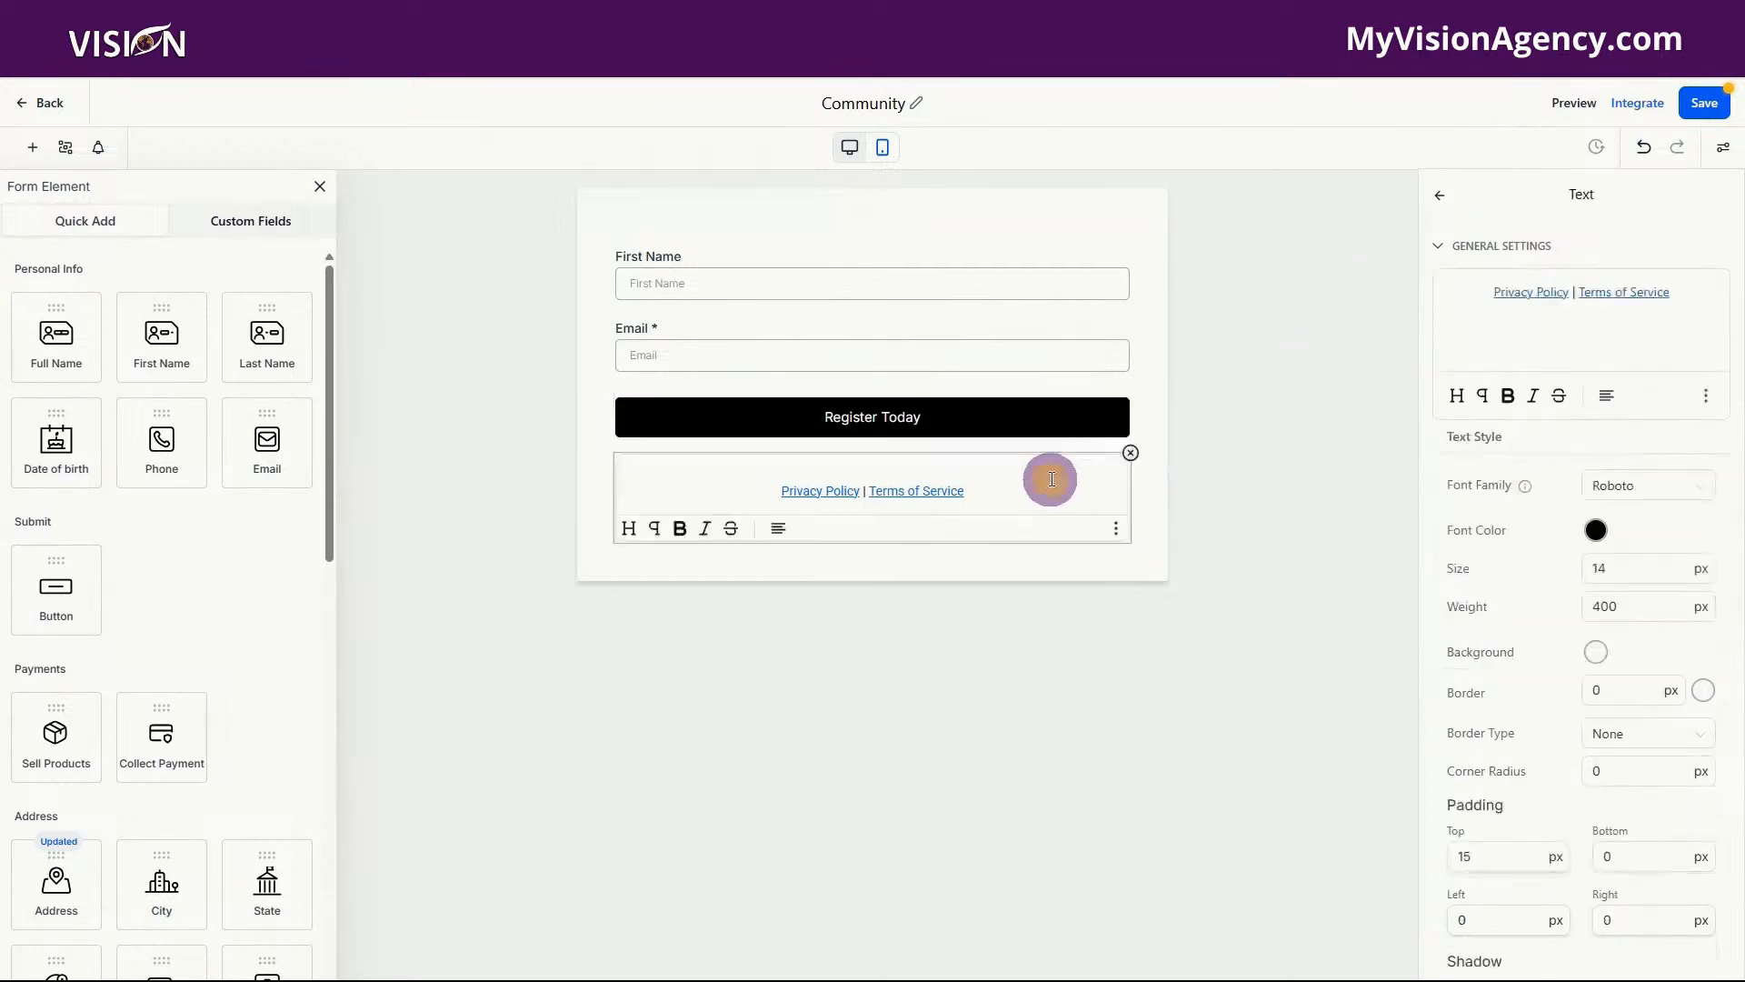
{"action": "left_click", "coordinate": [1130, 453]}
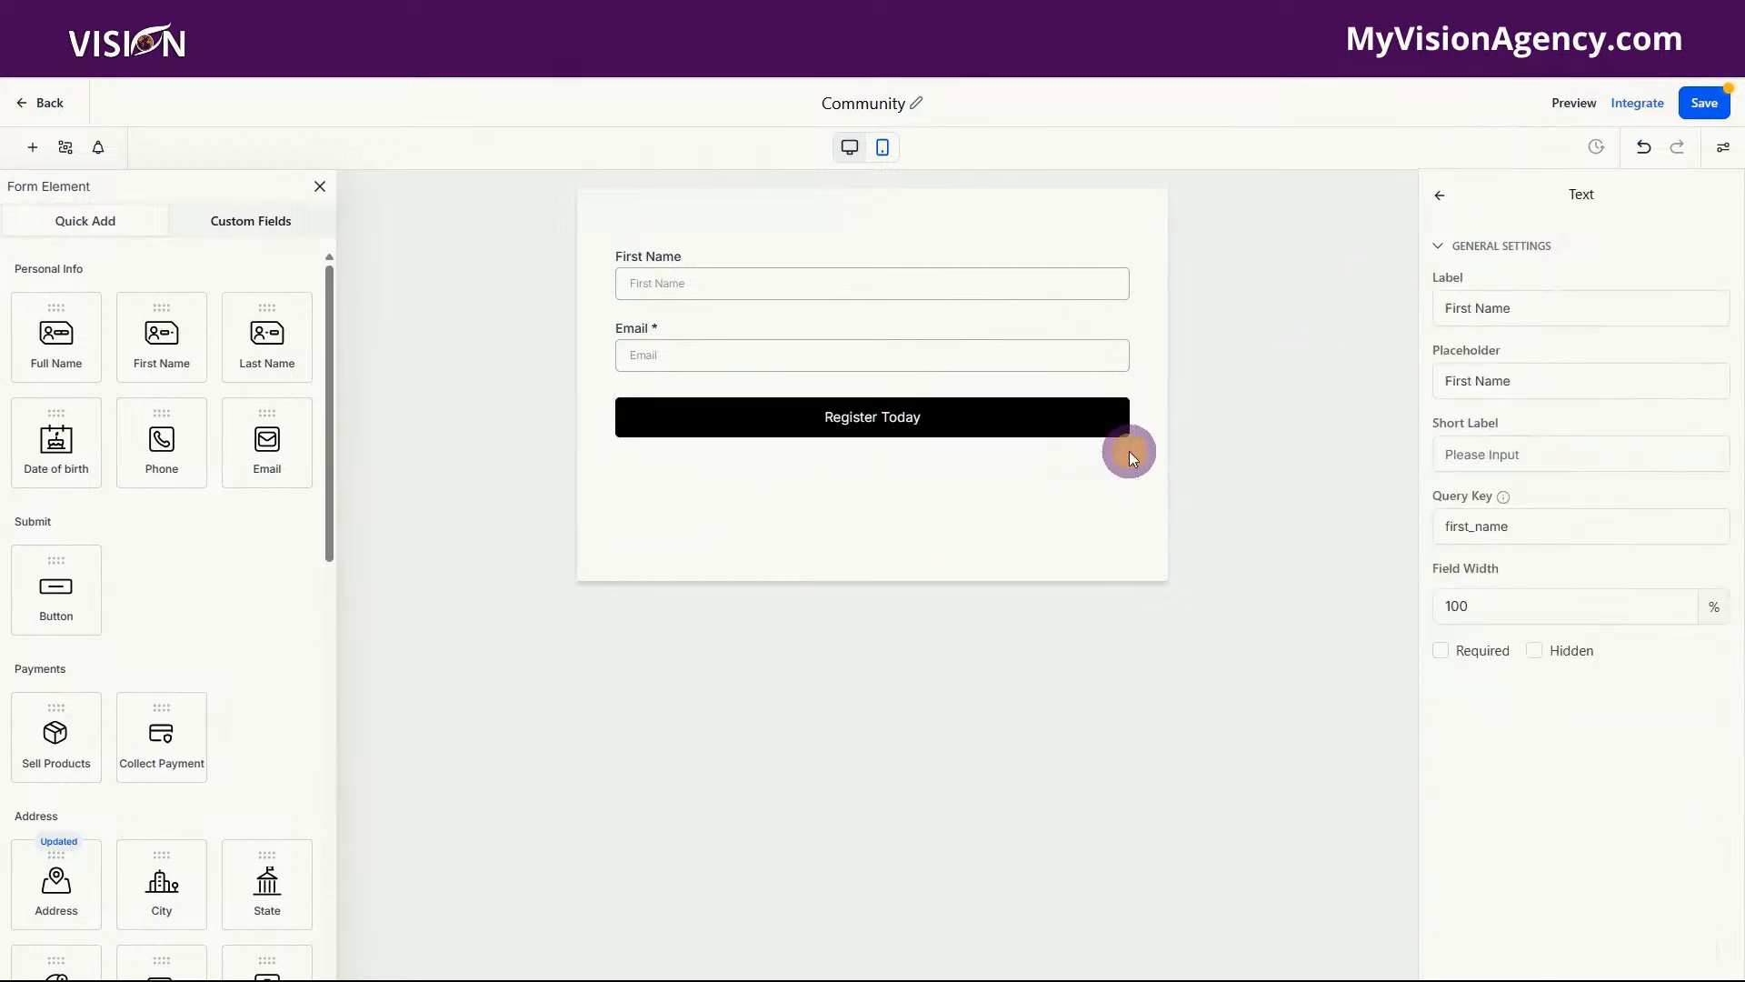
{"action": "left_click", "coordinate": [1720, 103]}
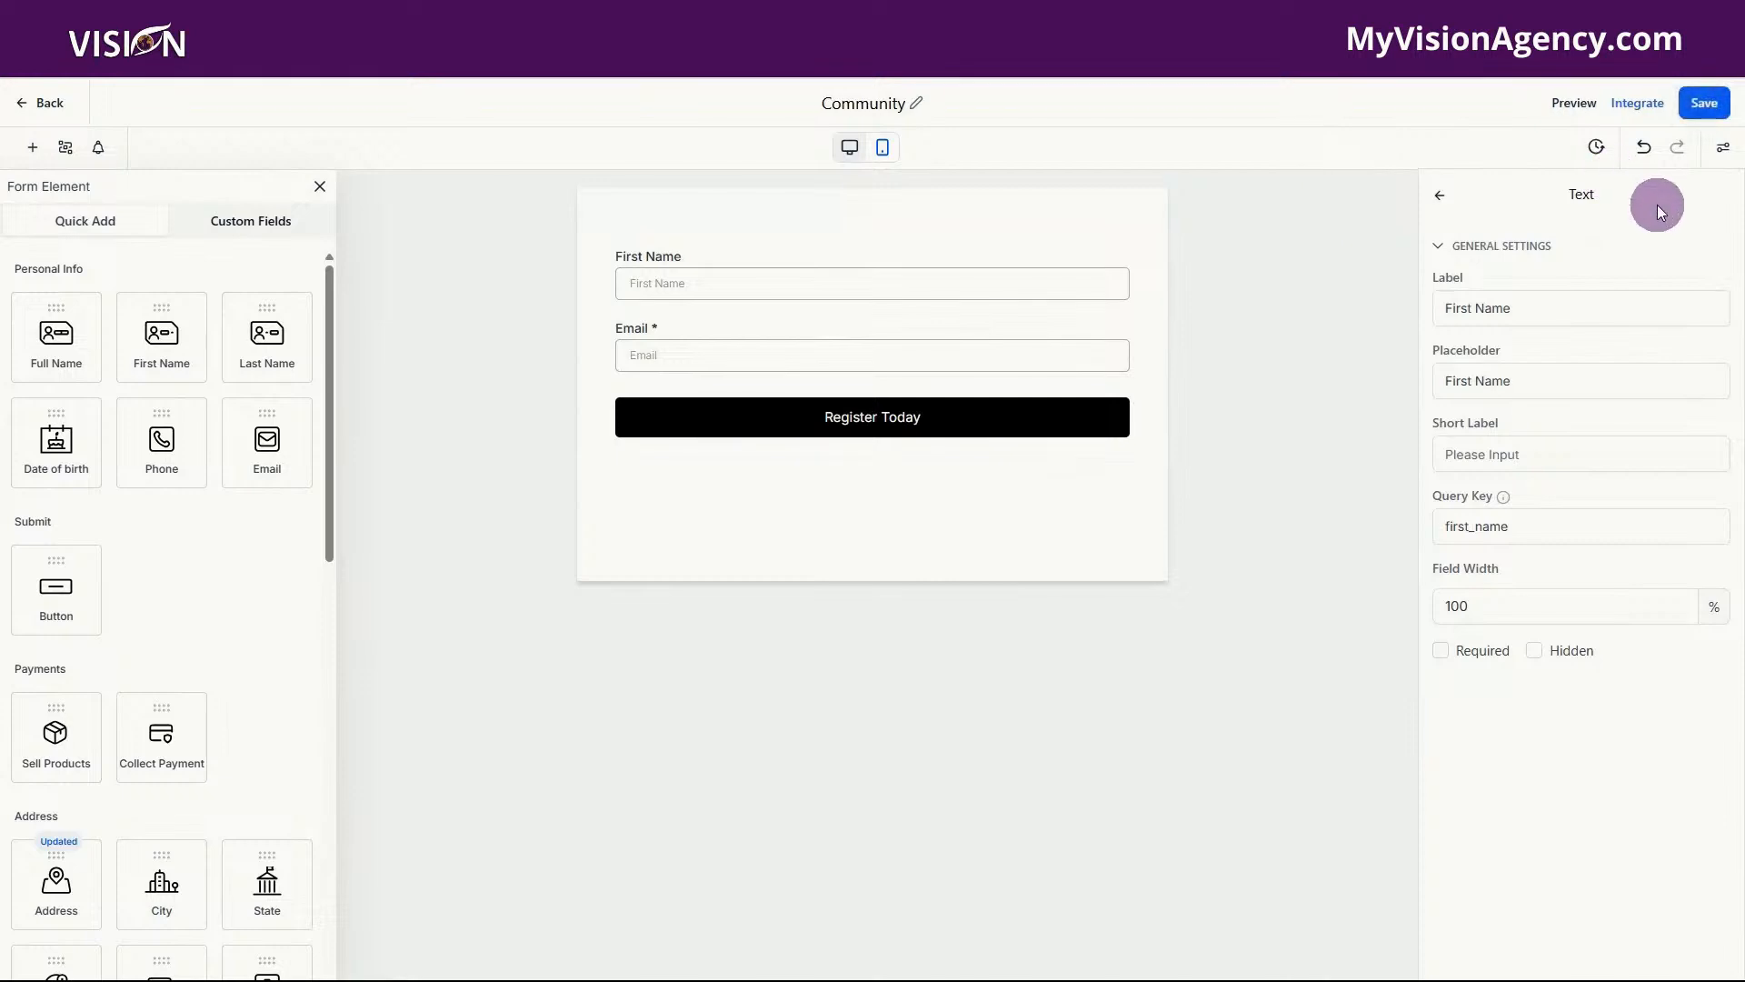
- Examine the form's on-submit action choices, keep Message as the action, and save the form
{"action": "left_click", "coordinate": [1723, 146]}
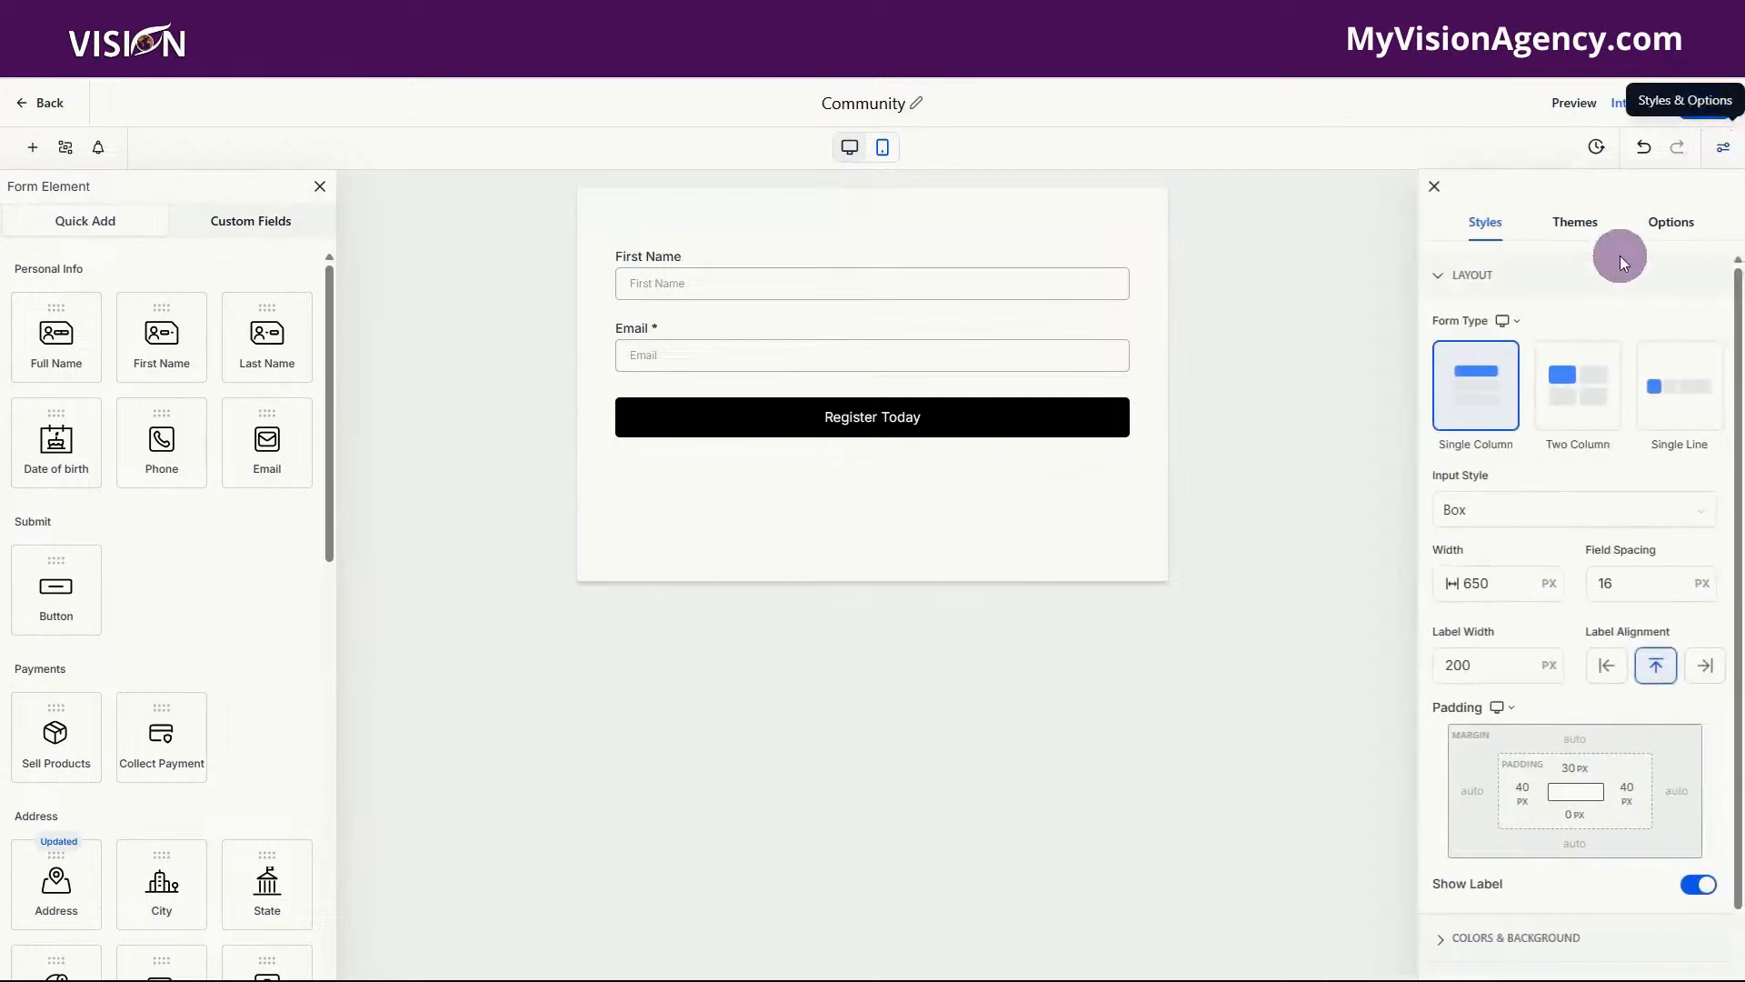
{"action": "left_click", "coordinate": [1669, 222]}
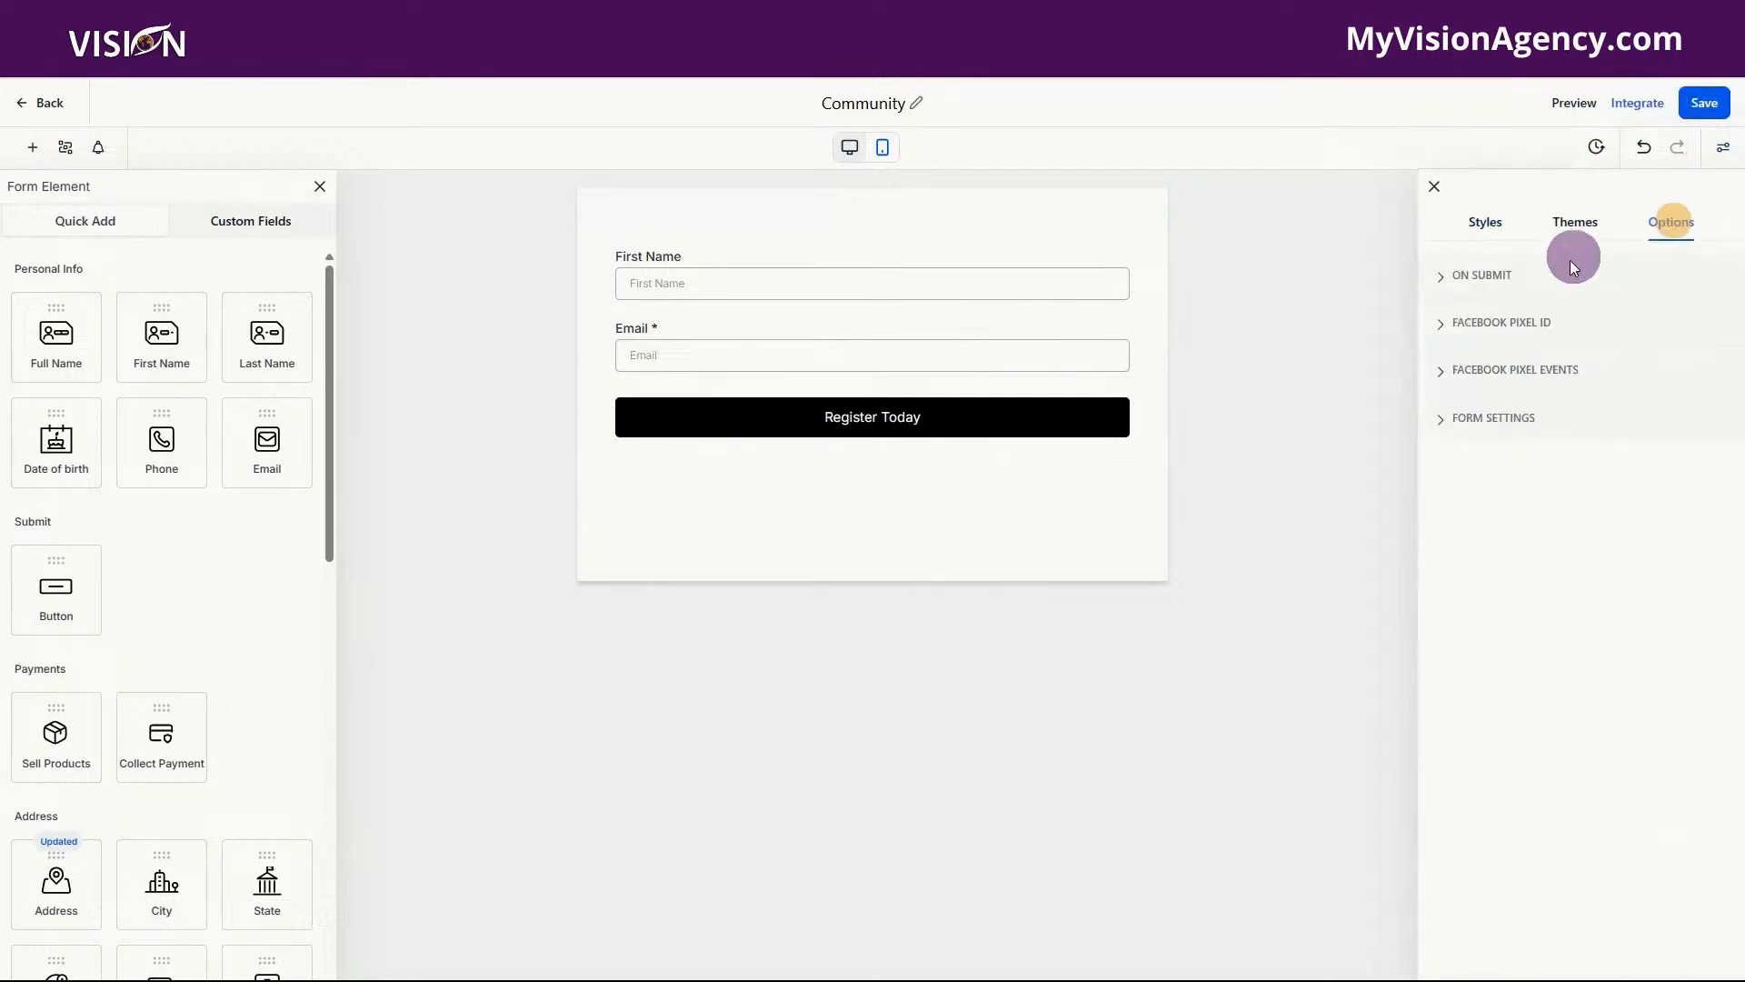
{"action": "left_click", "coordinate": [1474, 289]}
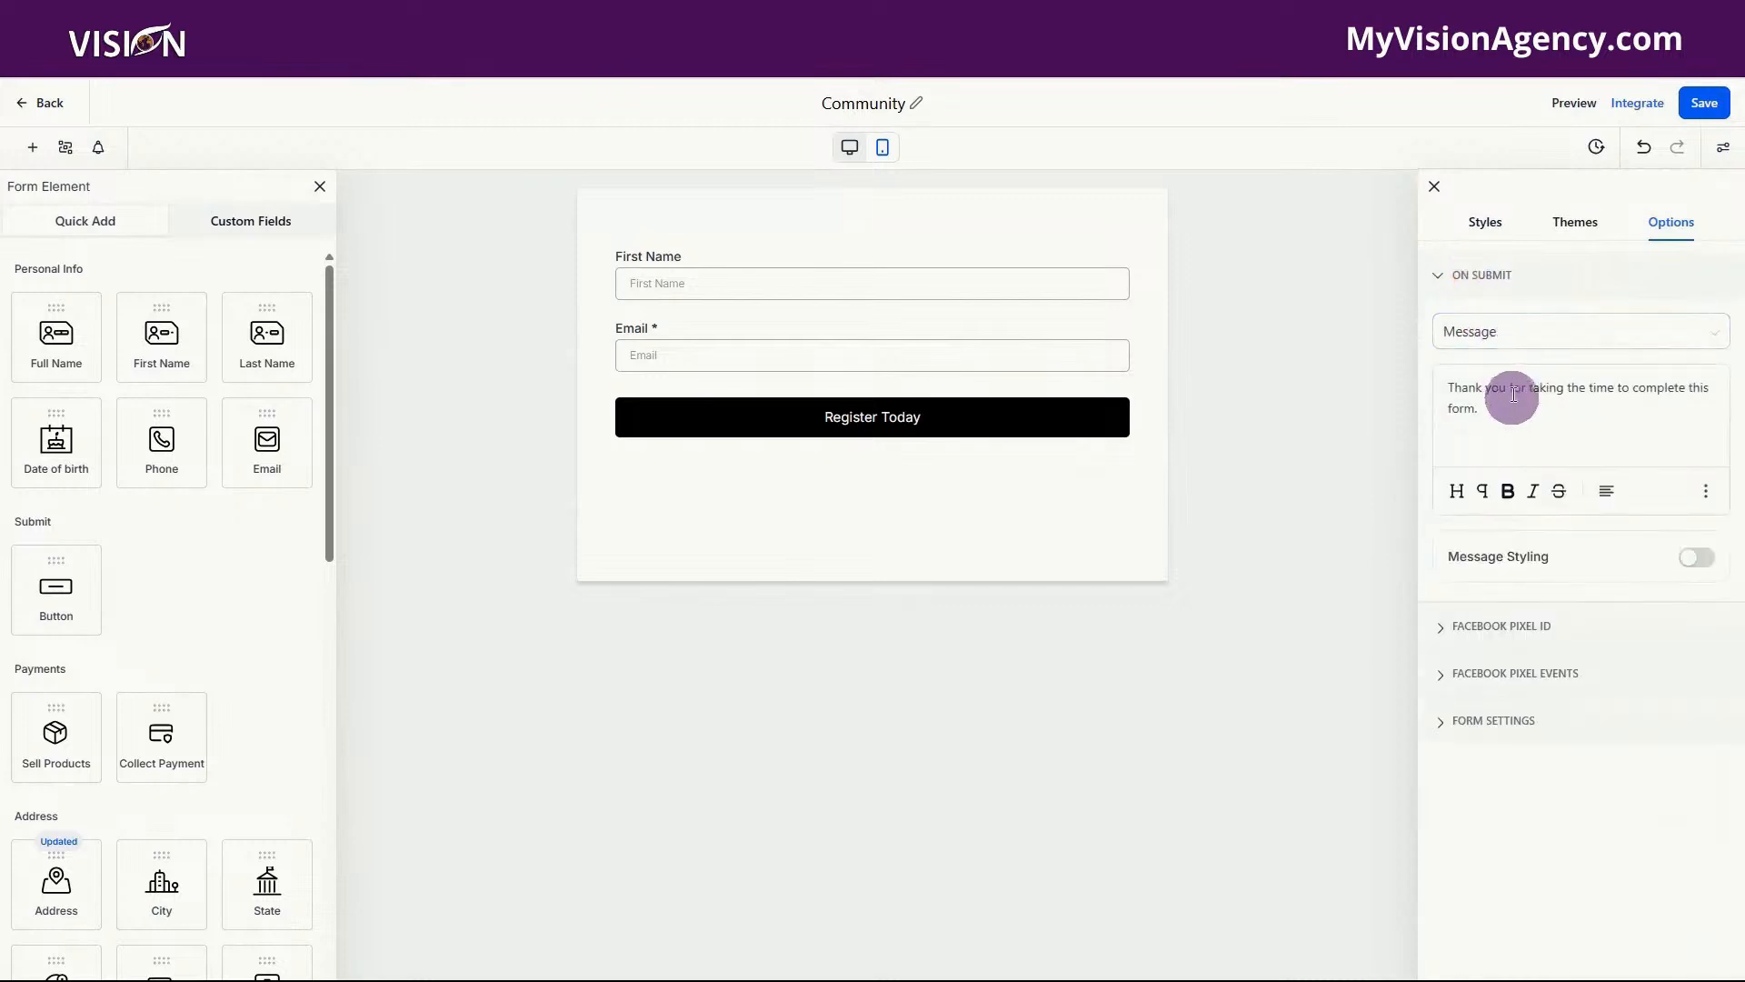
{"action": "left_click", "coordinate": [1501, 338]}
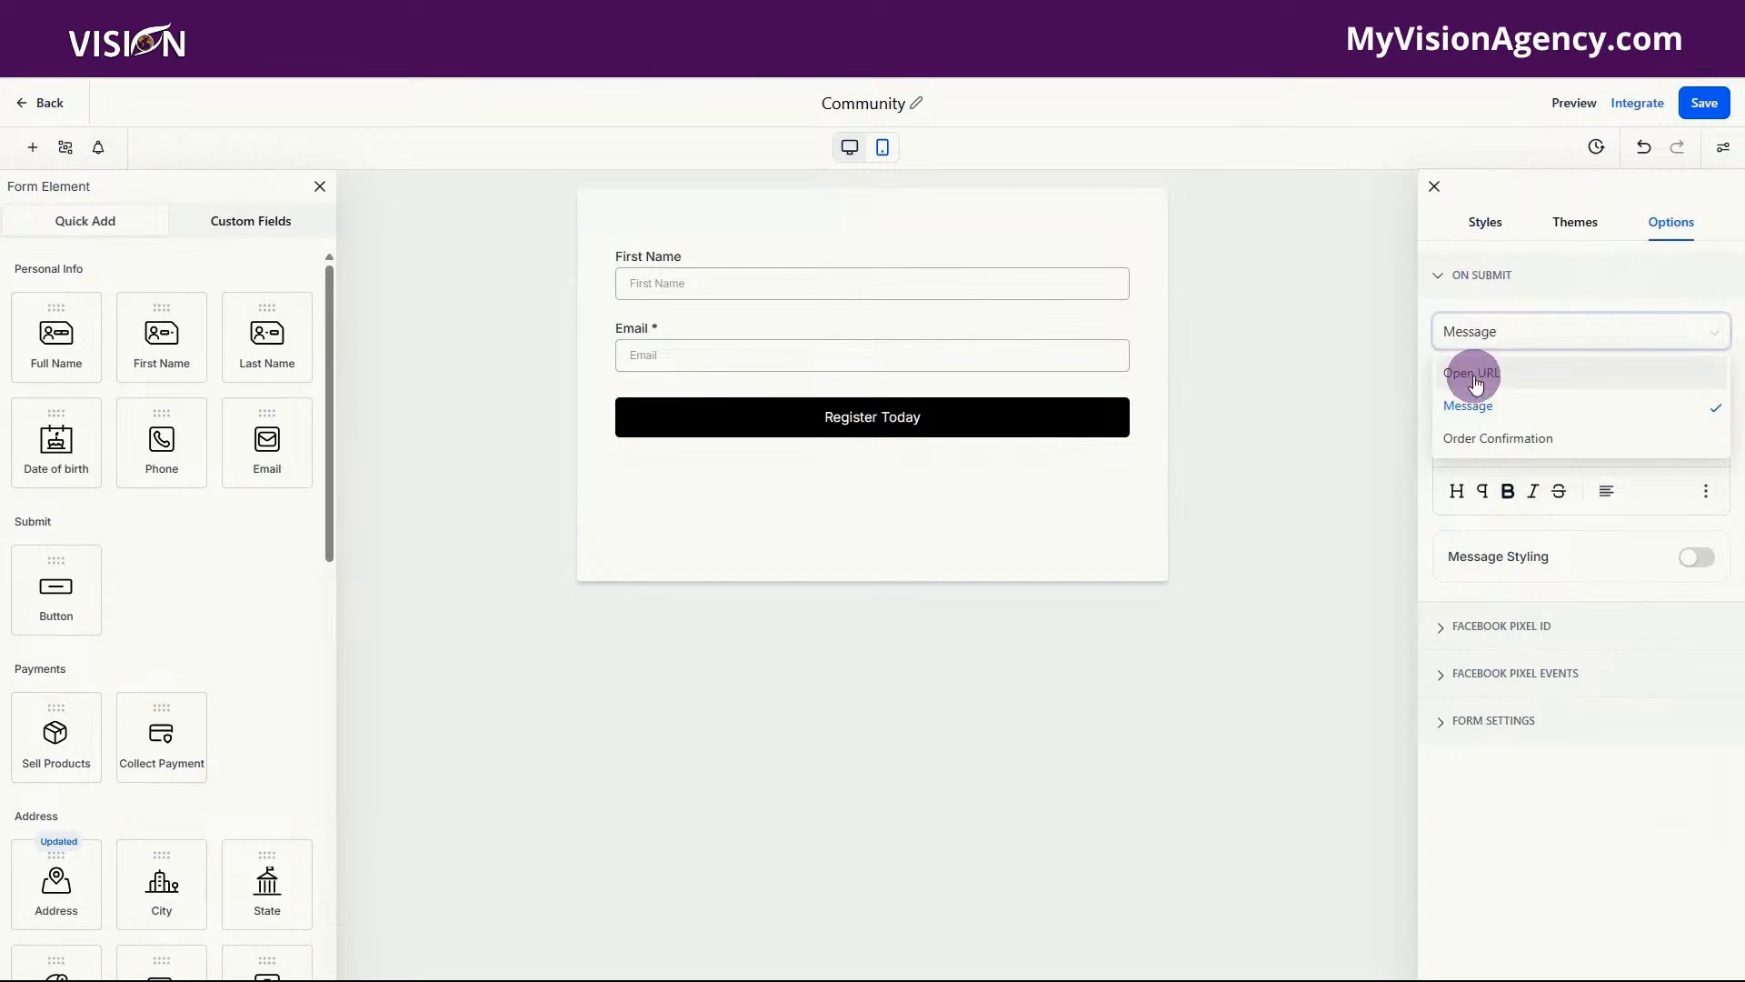
{"action": "left_click", "coordinate": [1500, 179]}
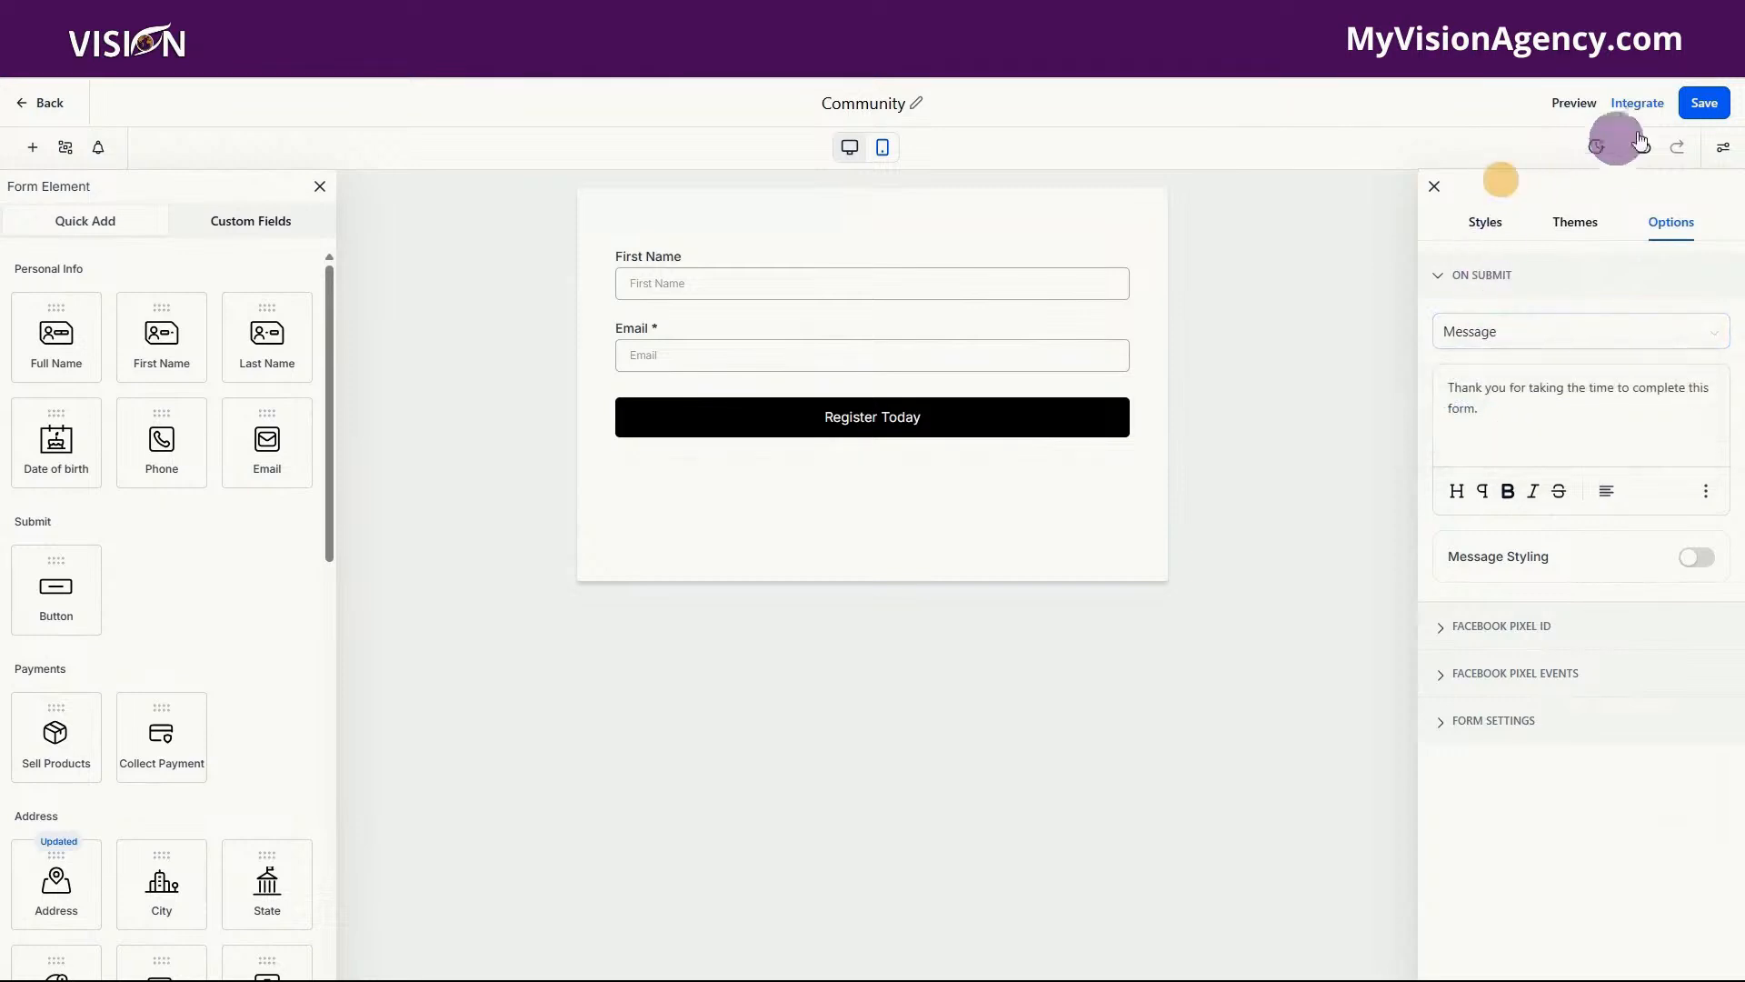
{"action": "left_click", "coordinate": [1713, 103]}
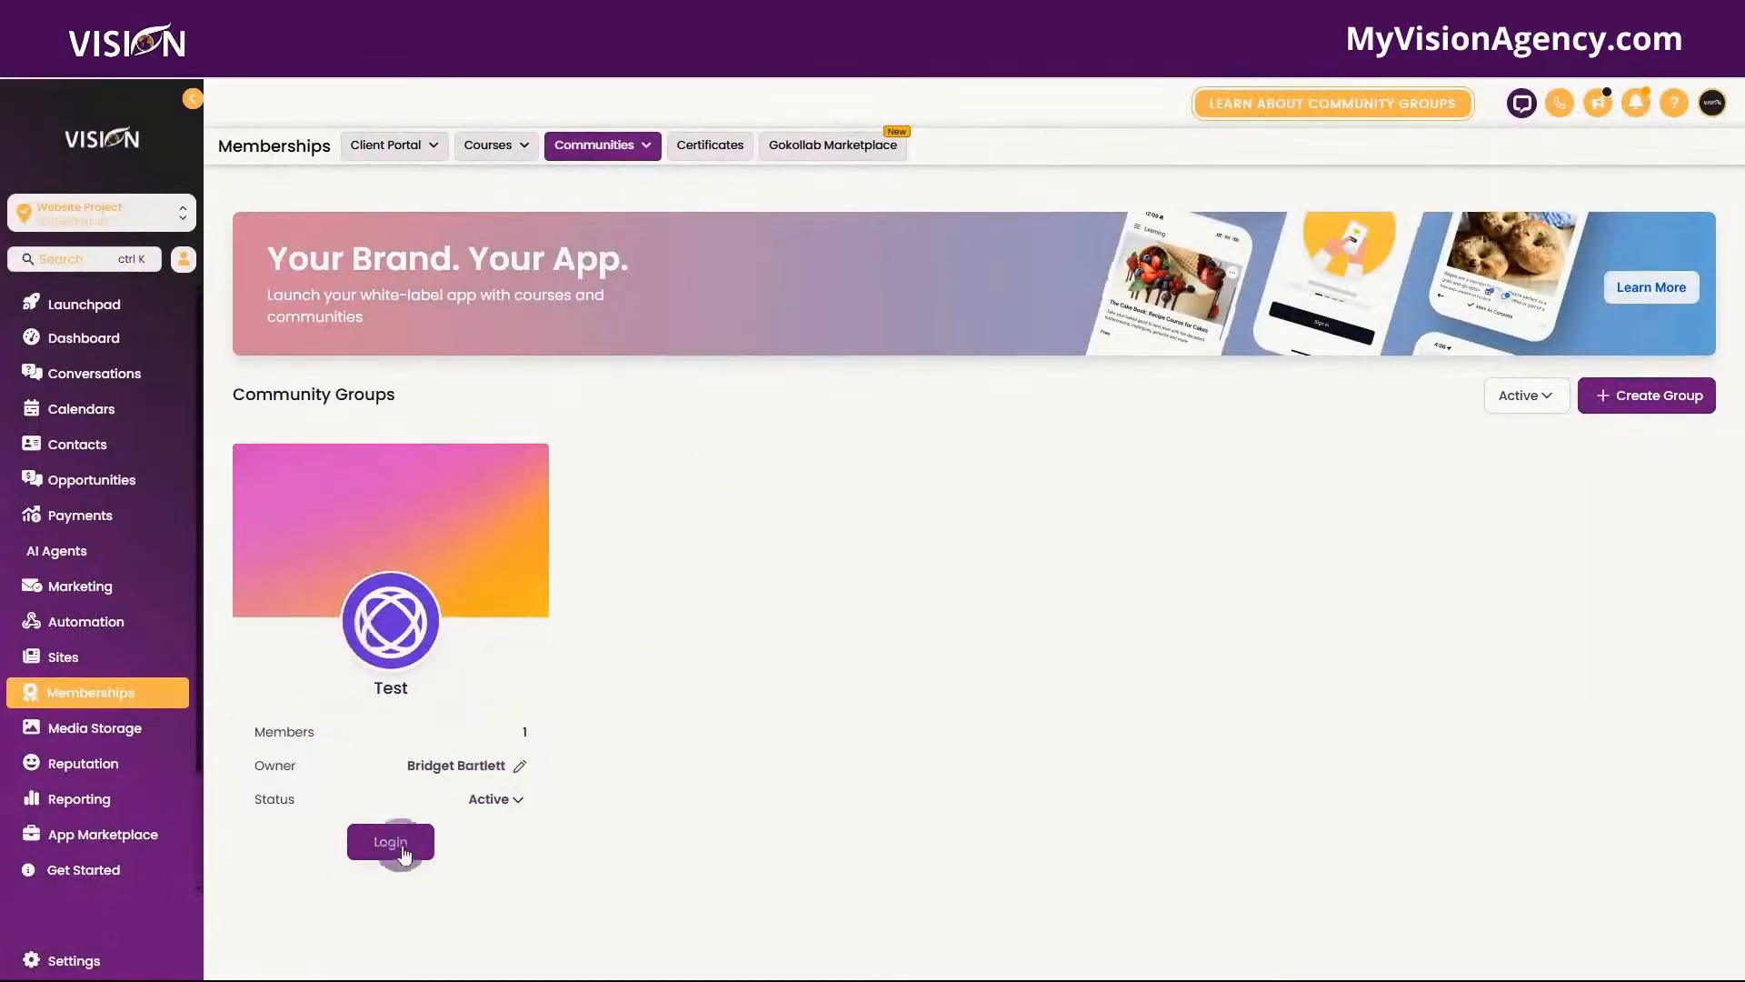
- Examine the settings offered for creating a new community group and return to the group list
{"action": "left_click", "coordinate": [1653, 408]}
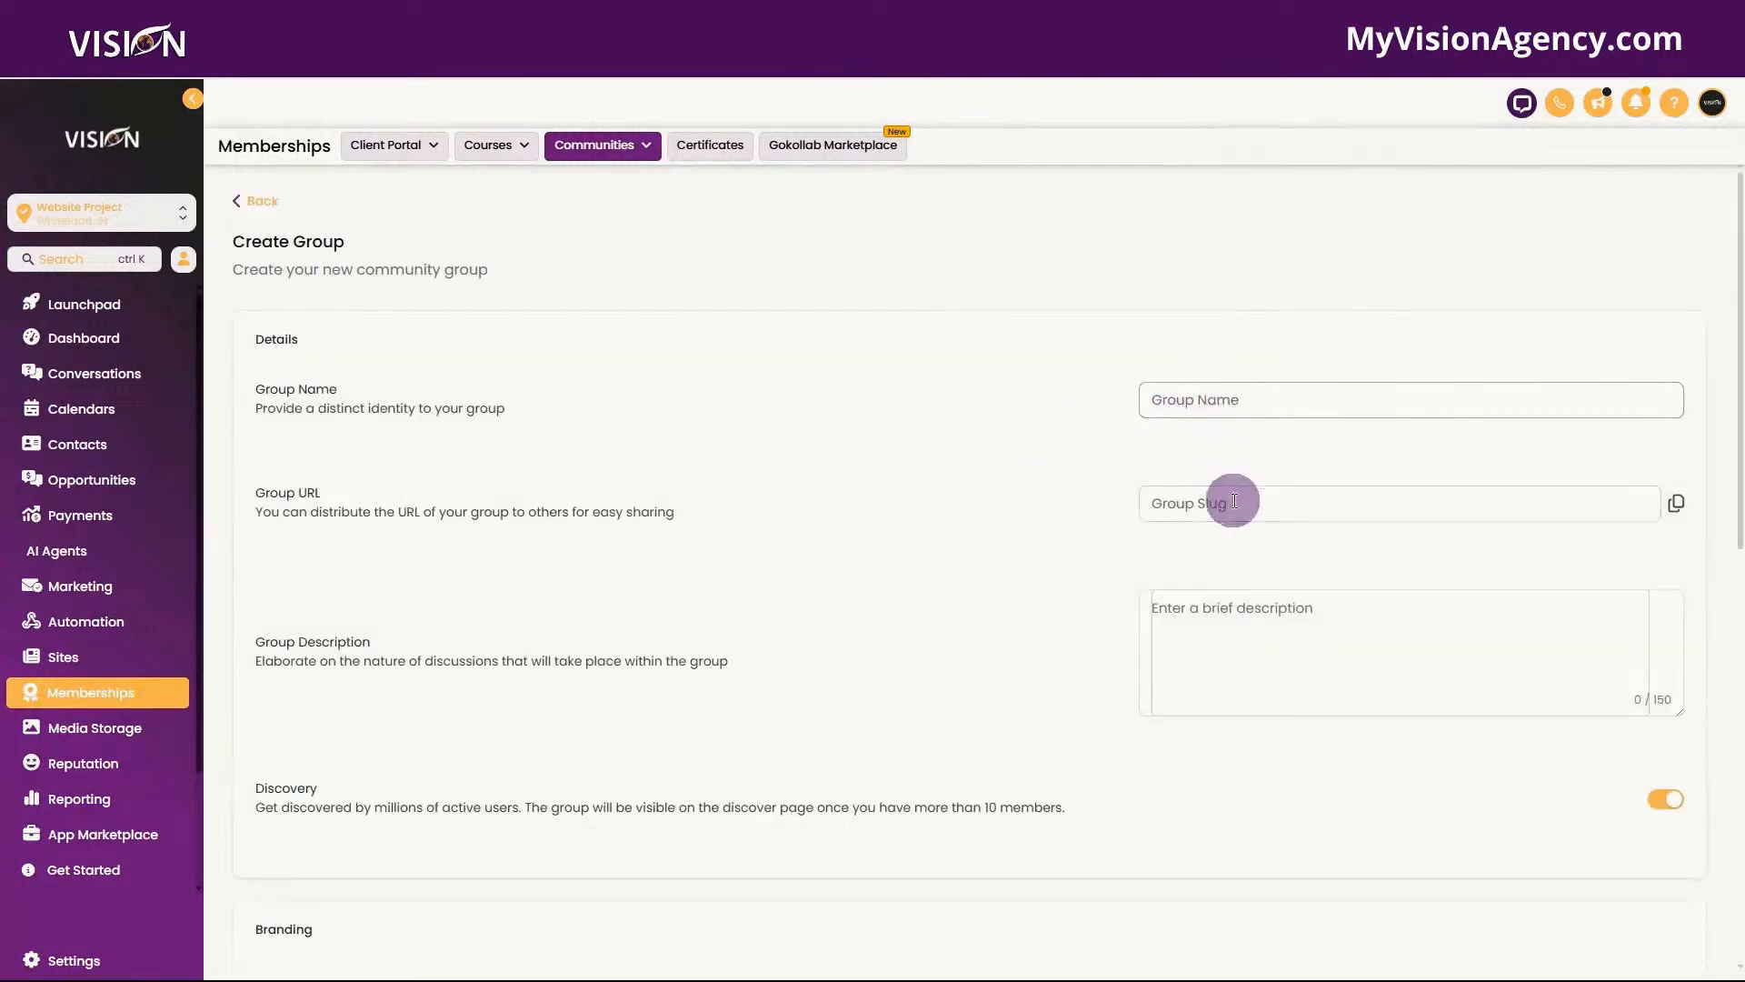
{"action": "scroll", "coordinate": [1234, 500], "scroll_direction": "down", "scroll_amount": 4}
{"action": "scroll", "coordinate": [638, 757], "scroll_direction": "down", "scroll_amount": 1}
{"action": "scroll", "coordinate": [484, 439], "scroll_direction": "up", "scroll_amount": 5}
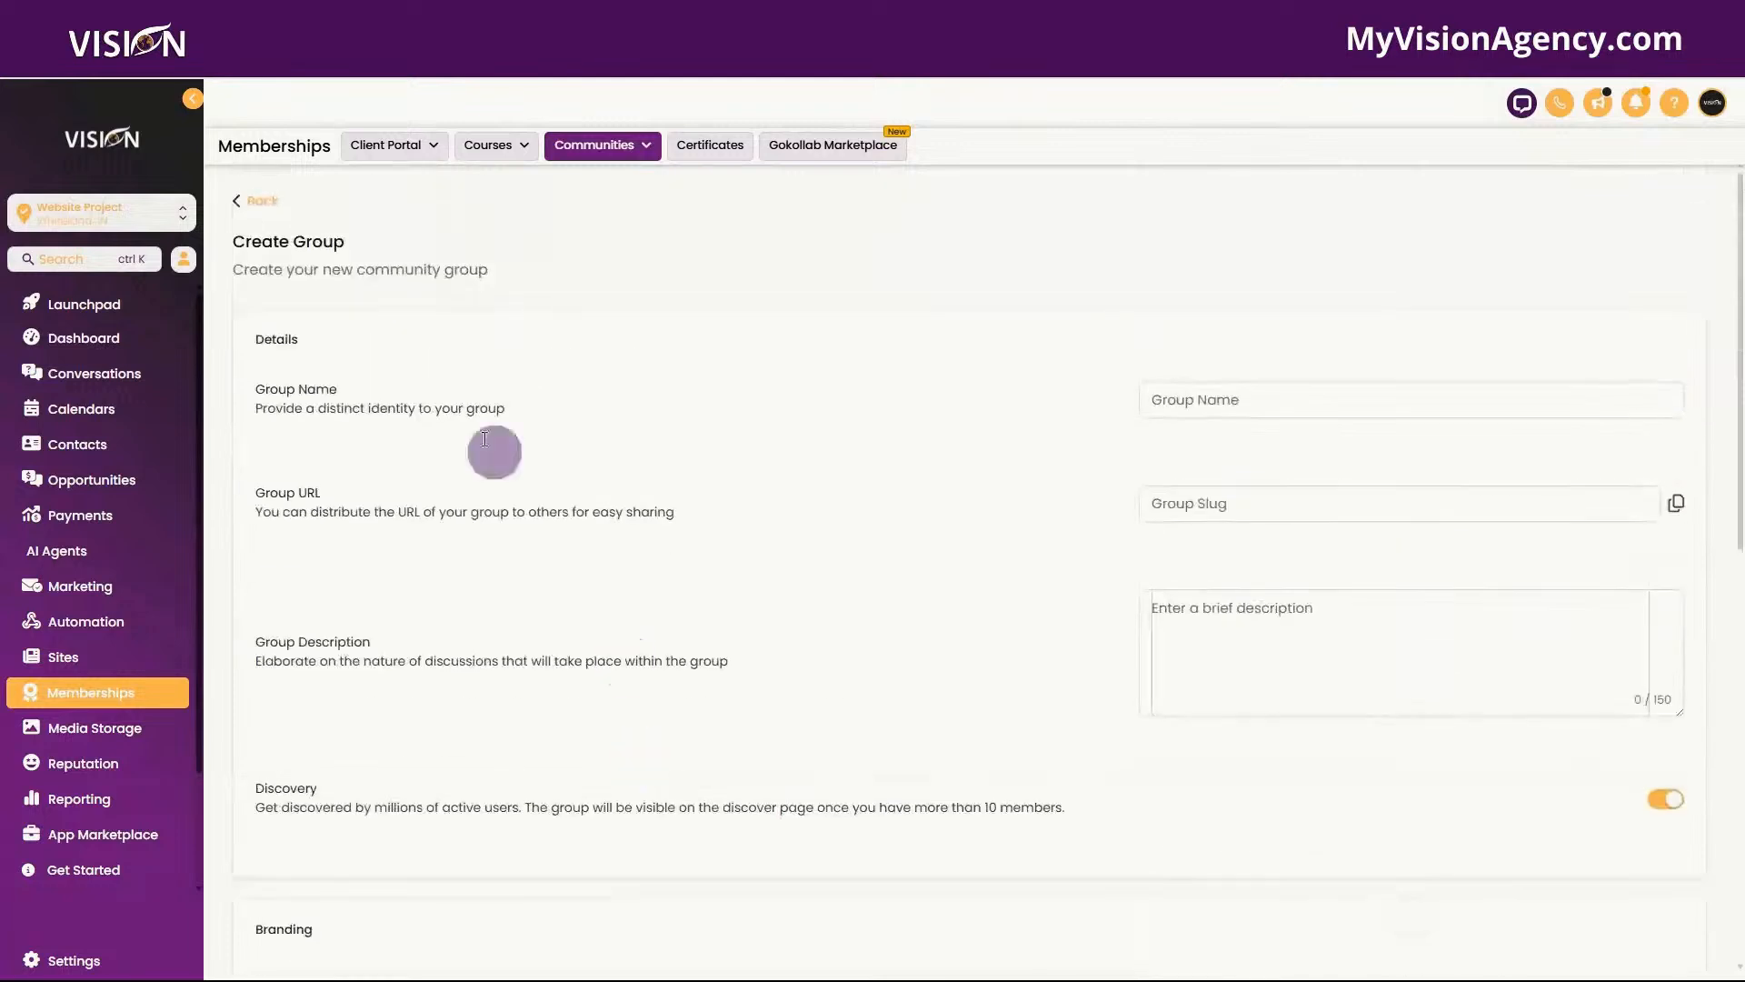
{"action": "left_click", "coordinate": [256, 201]}
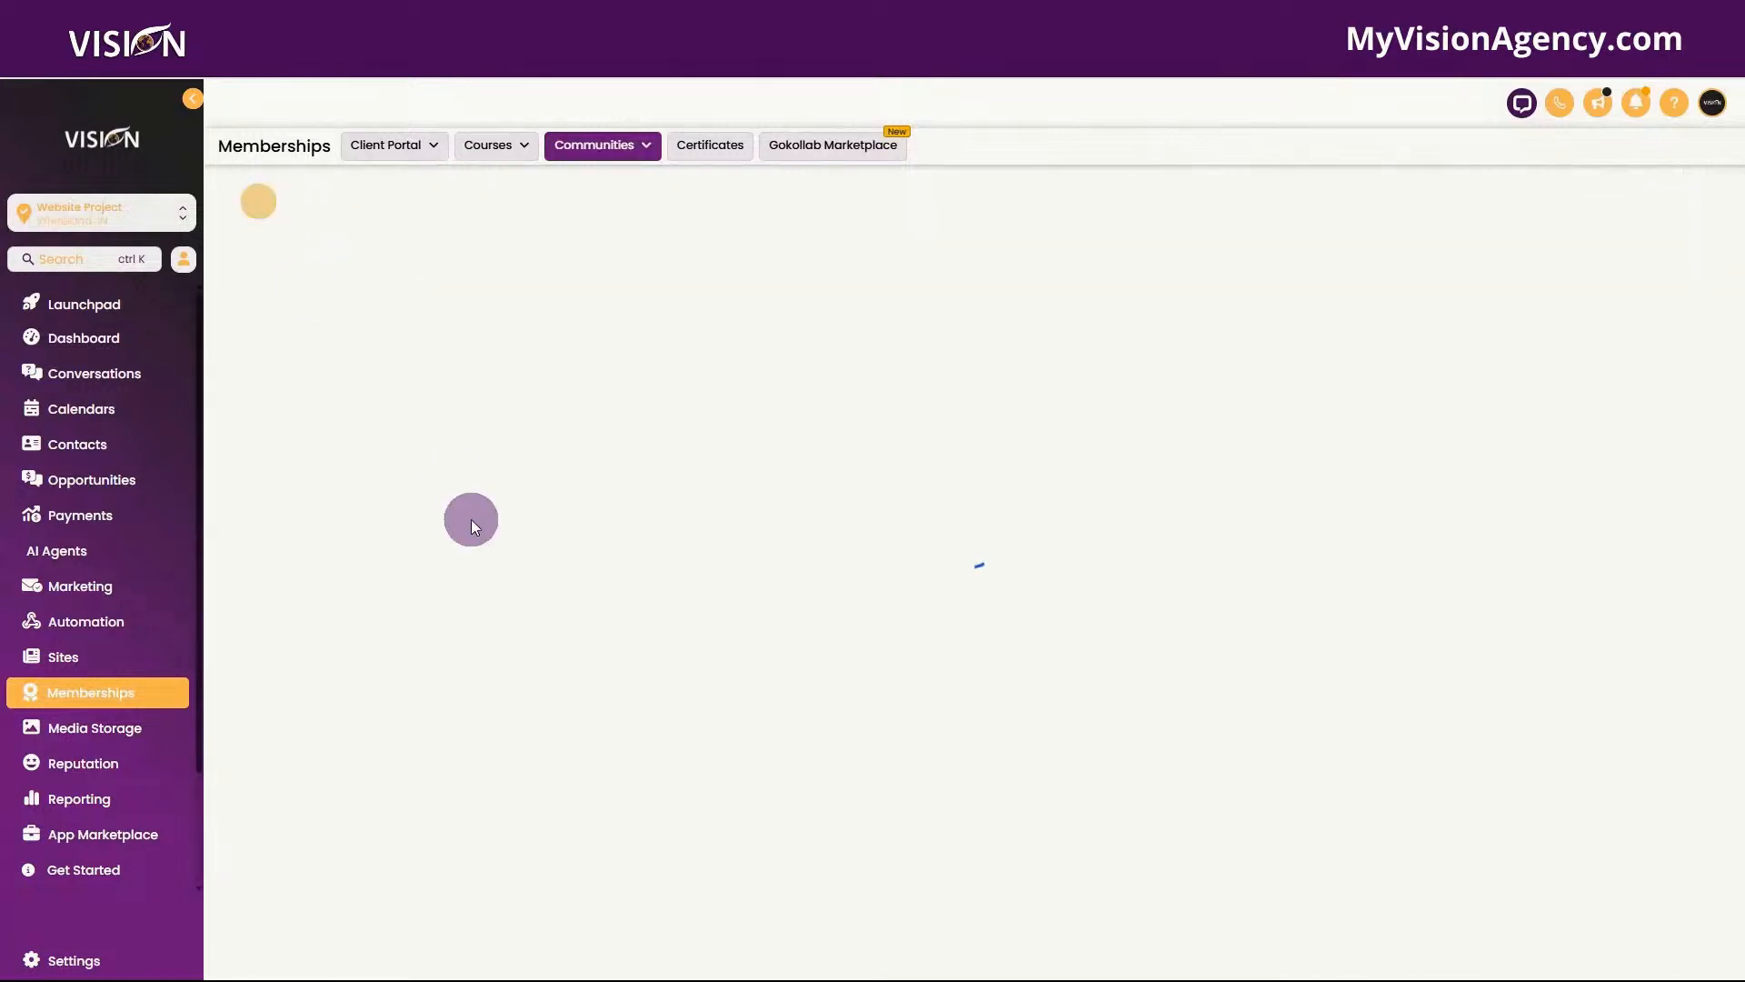
- Log in to the Test community group and review its details, subscriptions and branding settings
{"action": "left_click", "coordinate": [382, 847]}
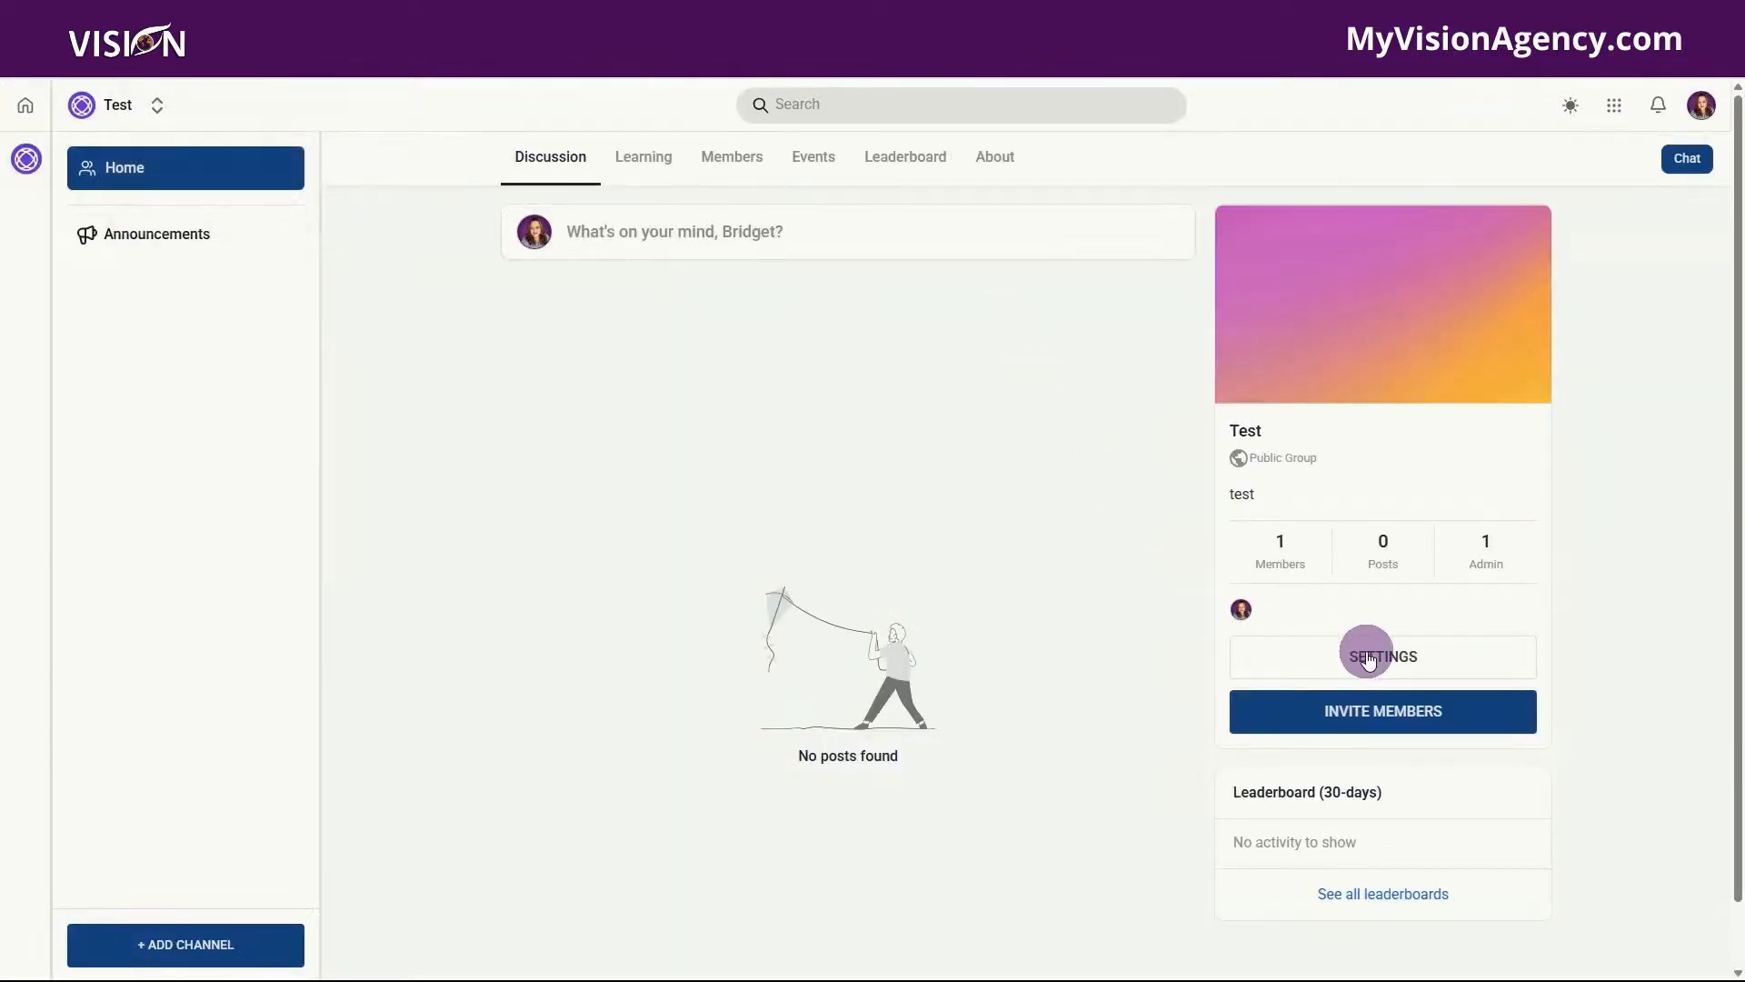
{"action": "left_click", "coordinate": [1380, 658]}
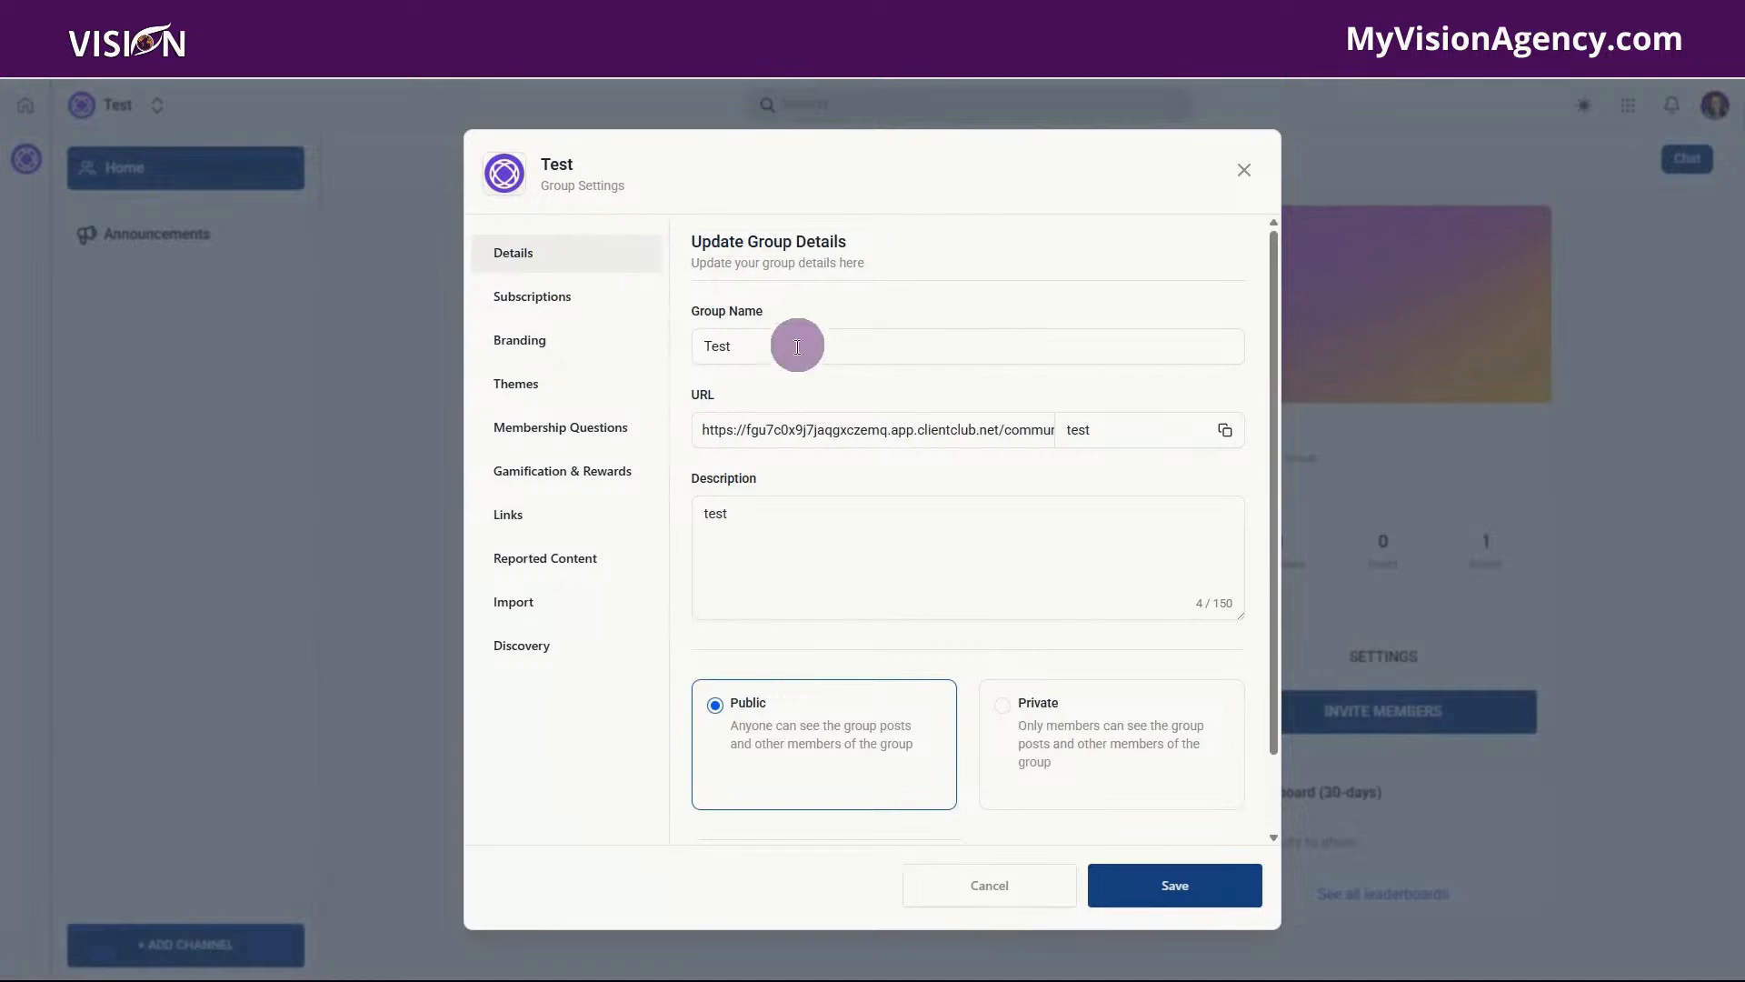
{"action": "scroll", "coordinate": [768, 608], "scroll_direction": "down", "scroll_amount": 1}
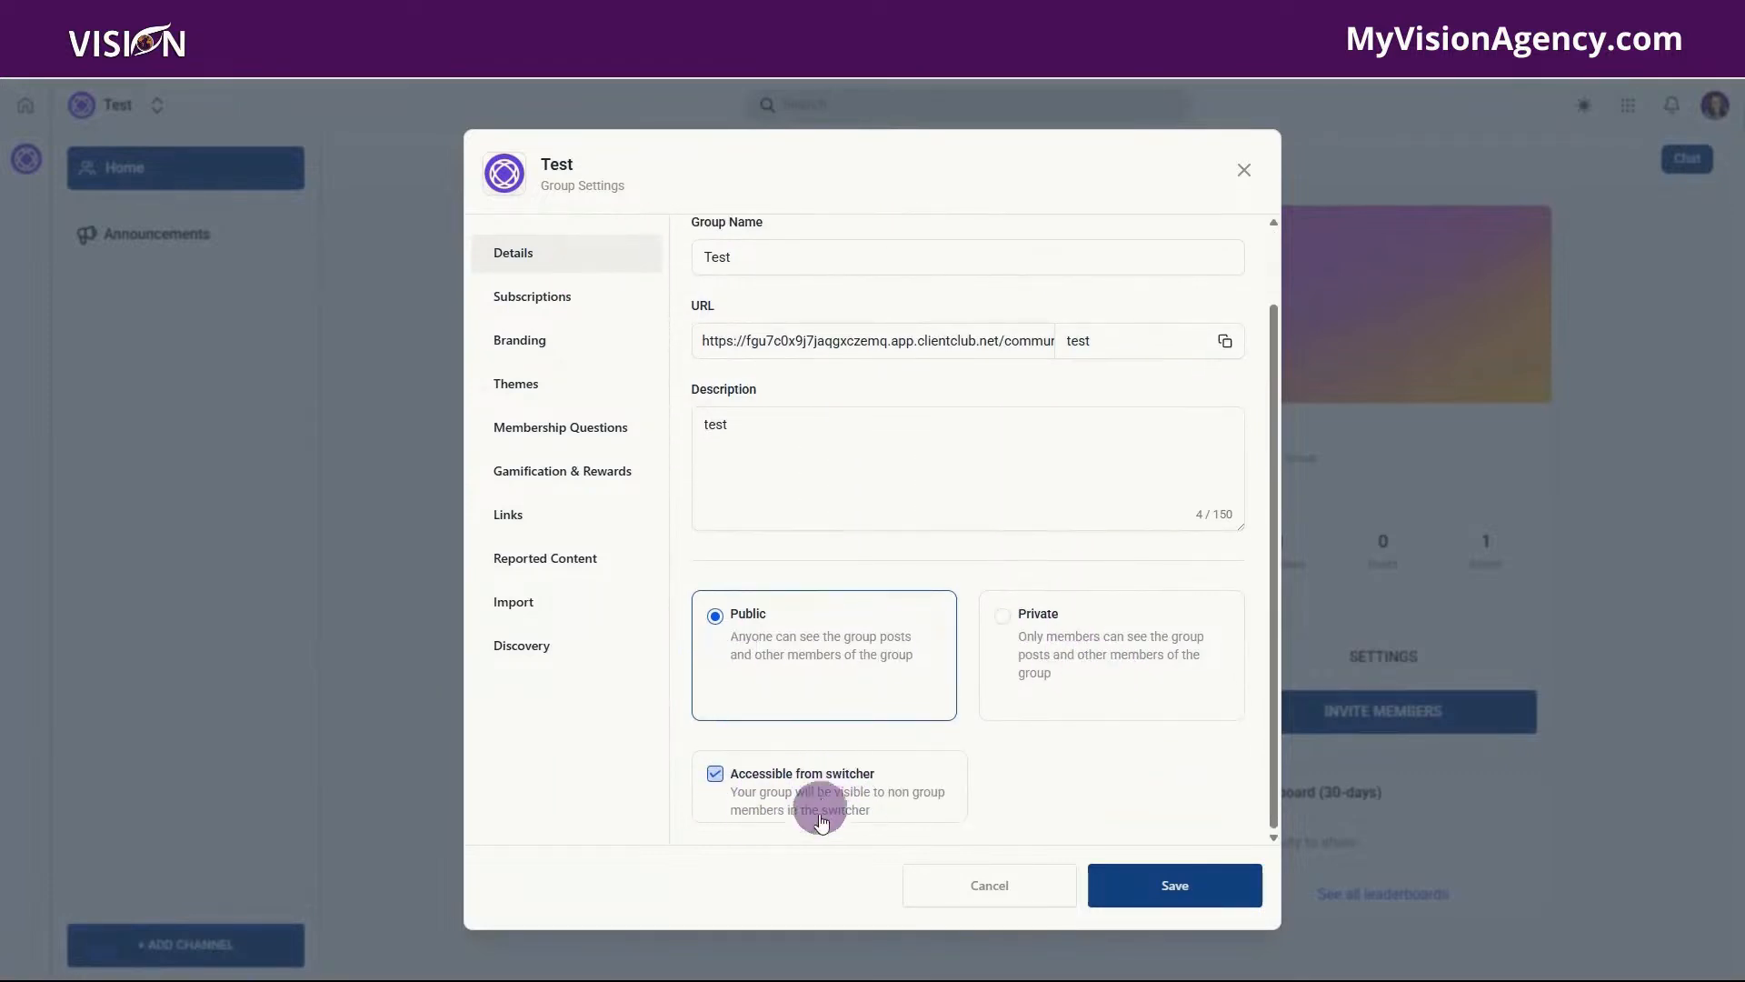
{"action": "left_click", "coordinate": [578, 309]}
{"action": "left_click", "coordinate": [527, 340]}
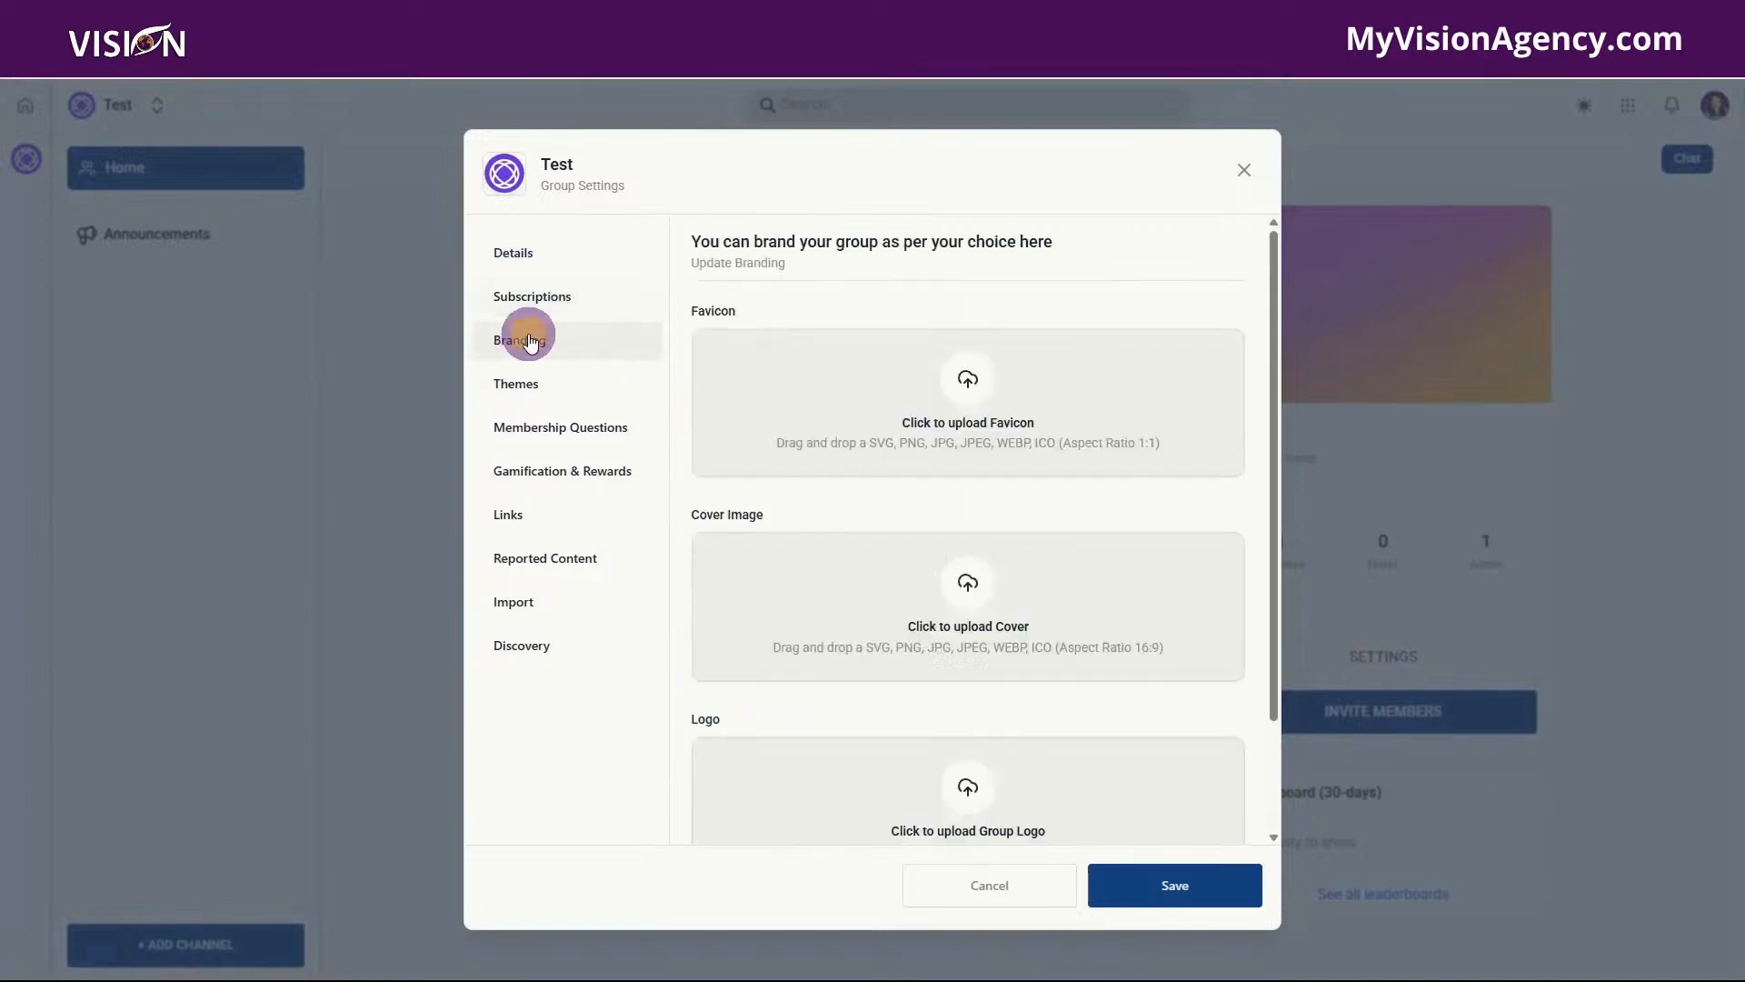
{"action": "scroll", "coordinate": [983, 429], "scroll_direction": "down", "scroll_amount": 2}
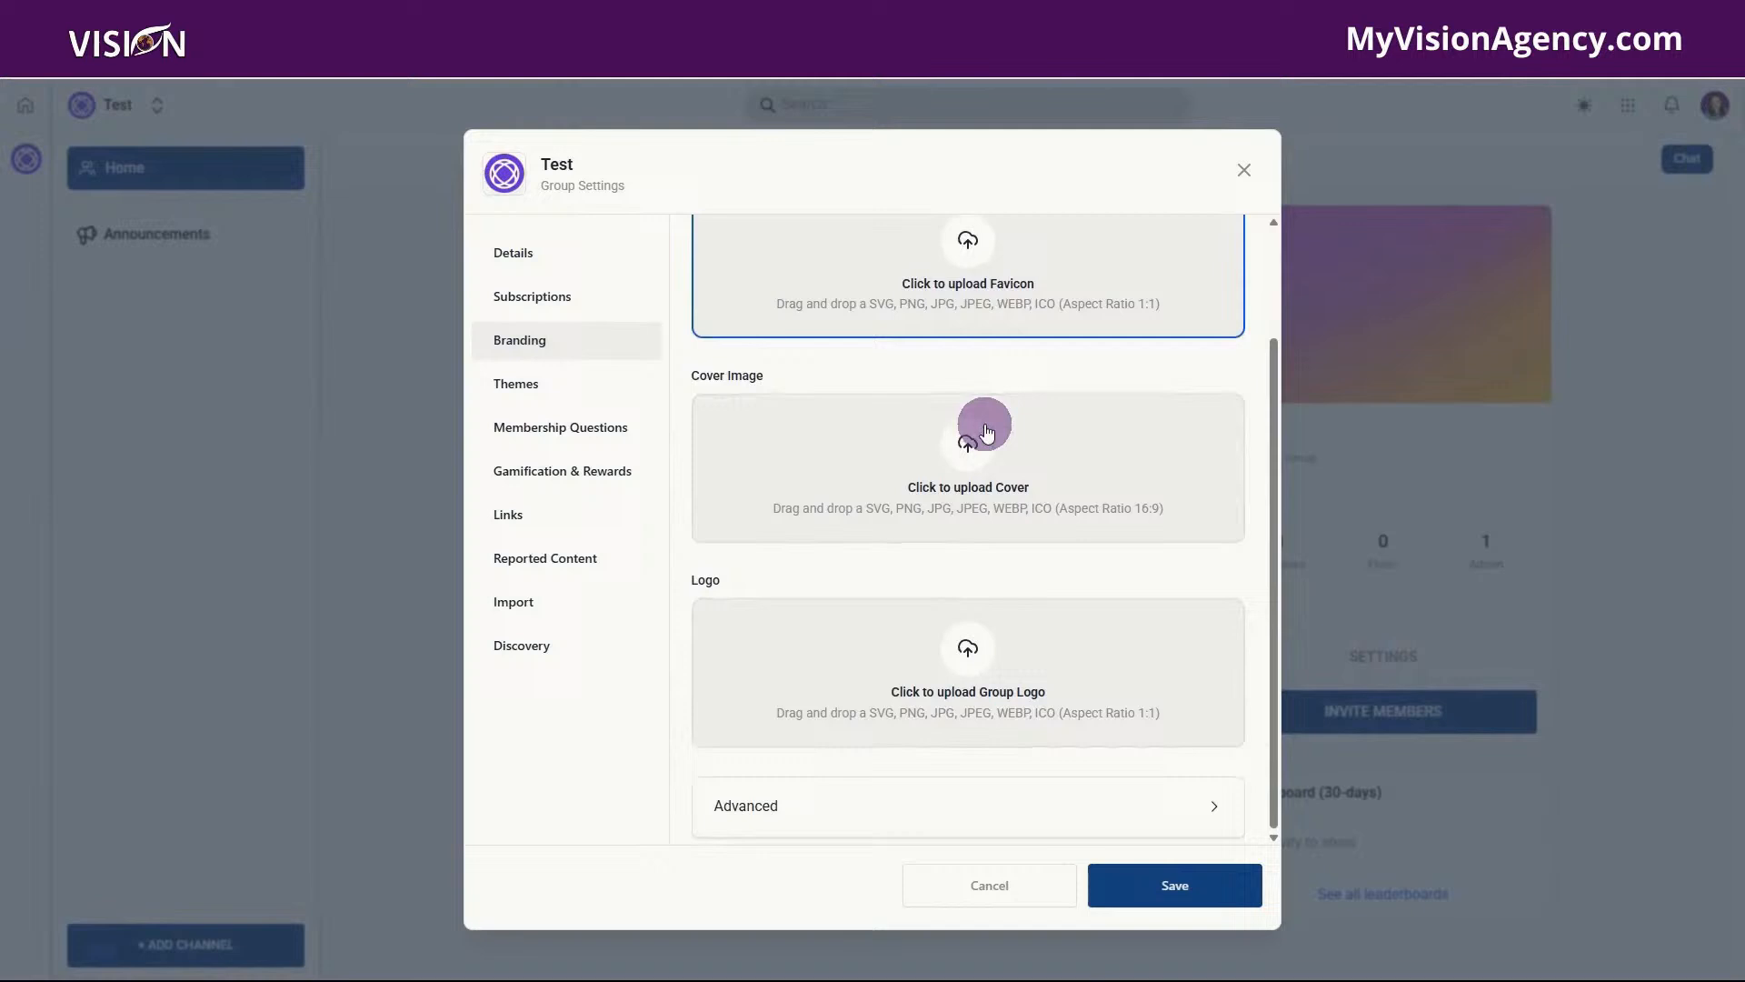
- Review the group's remaining settings, from themes and membership questions through import and discovery, and close them
{"action": "left_click", "coordinate": [567, 385]}
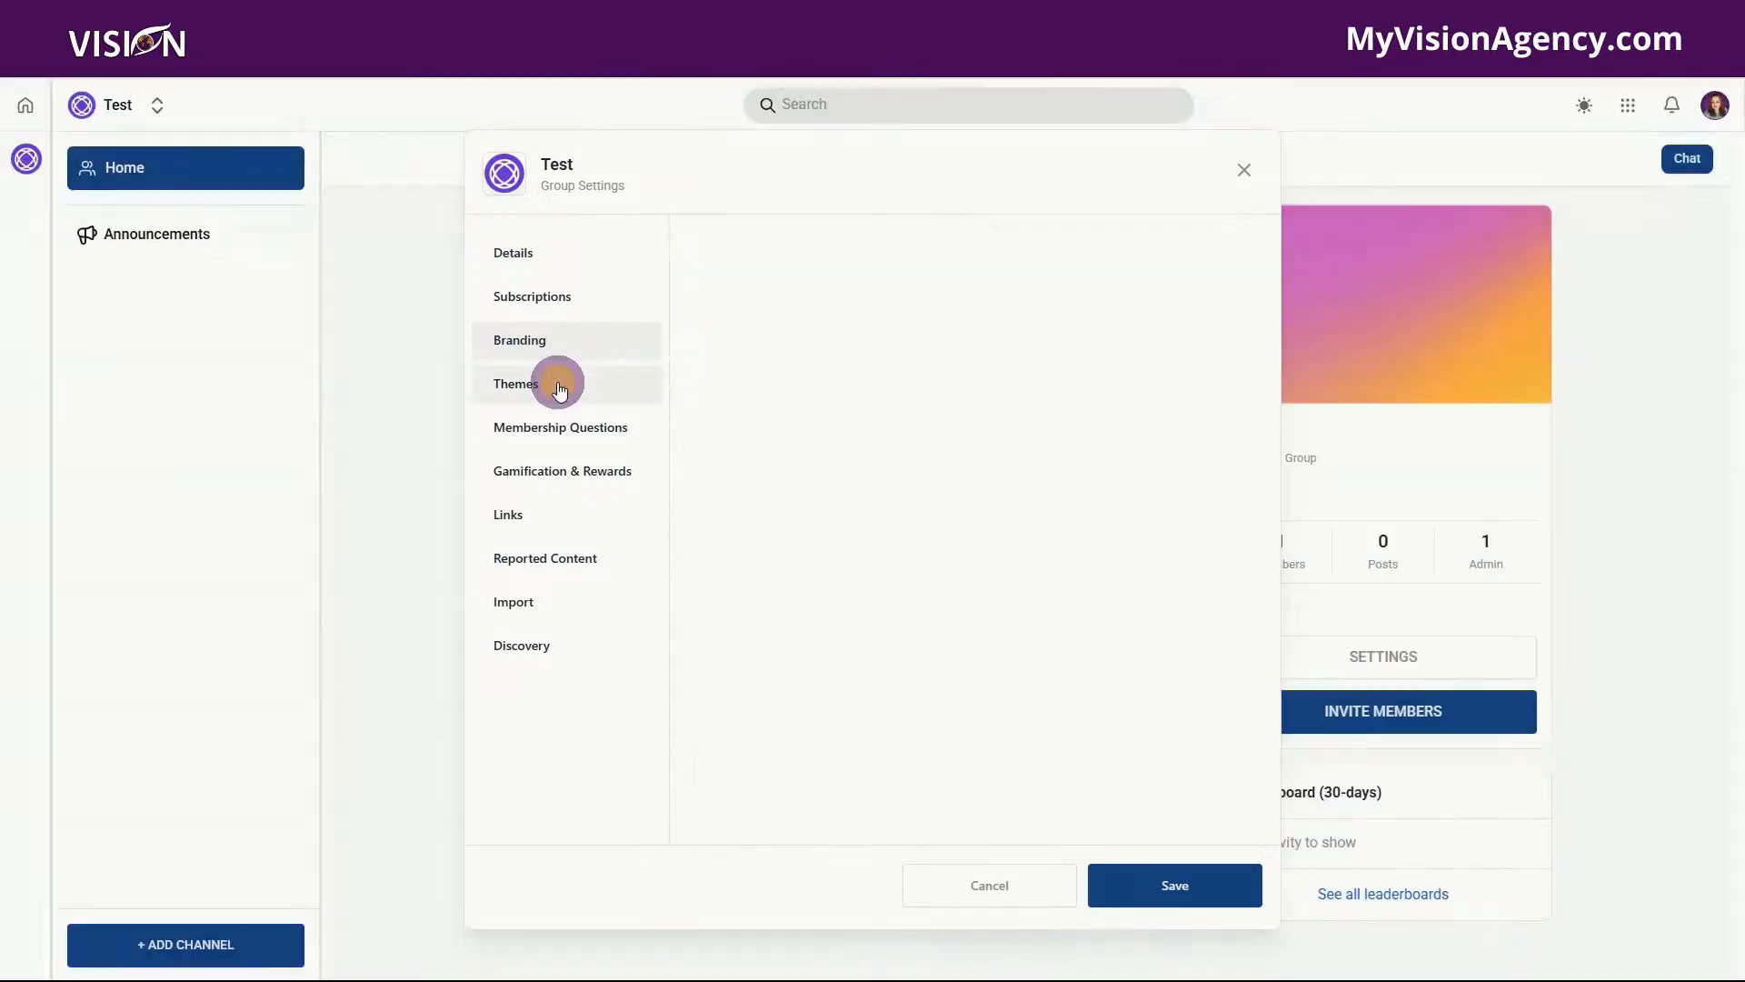
{"action": "left_click", "coordinate": [594, 433]}
{"action": "left_click", "coordinate": [611, 469]}
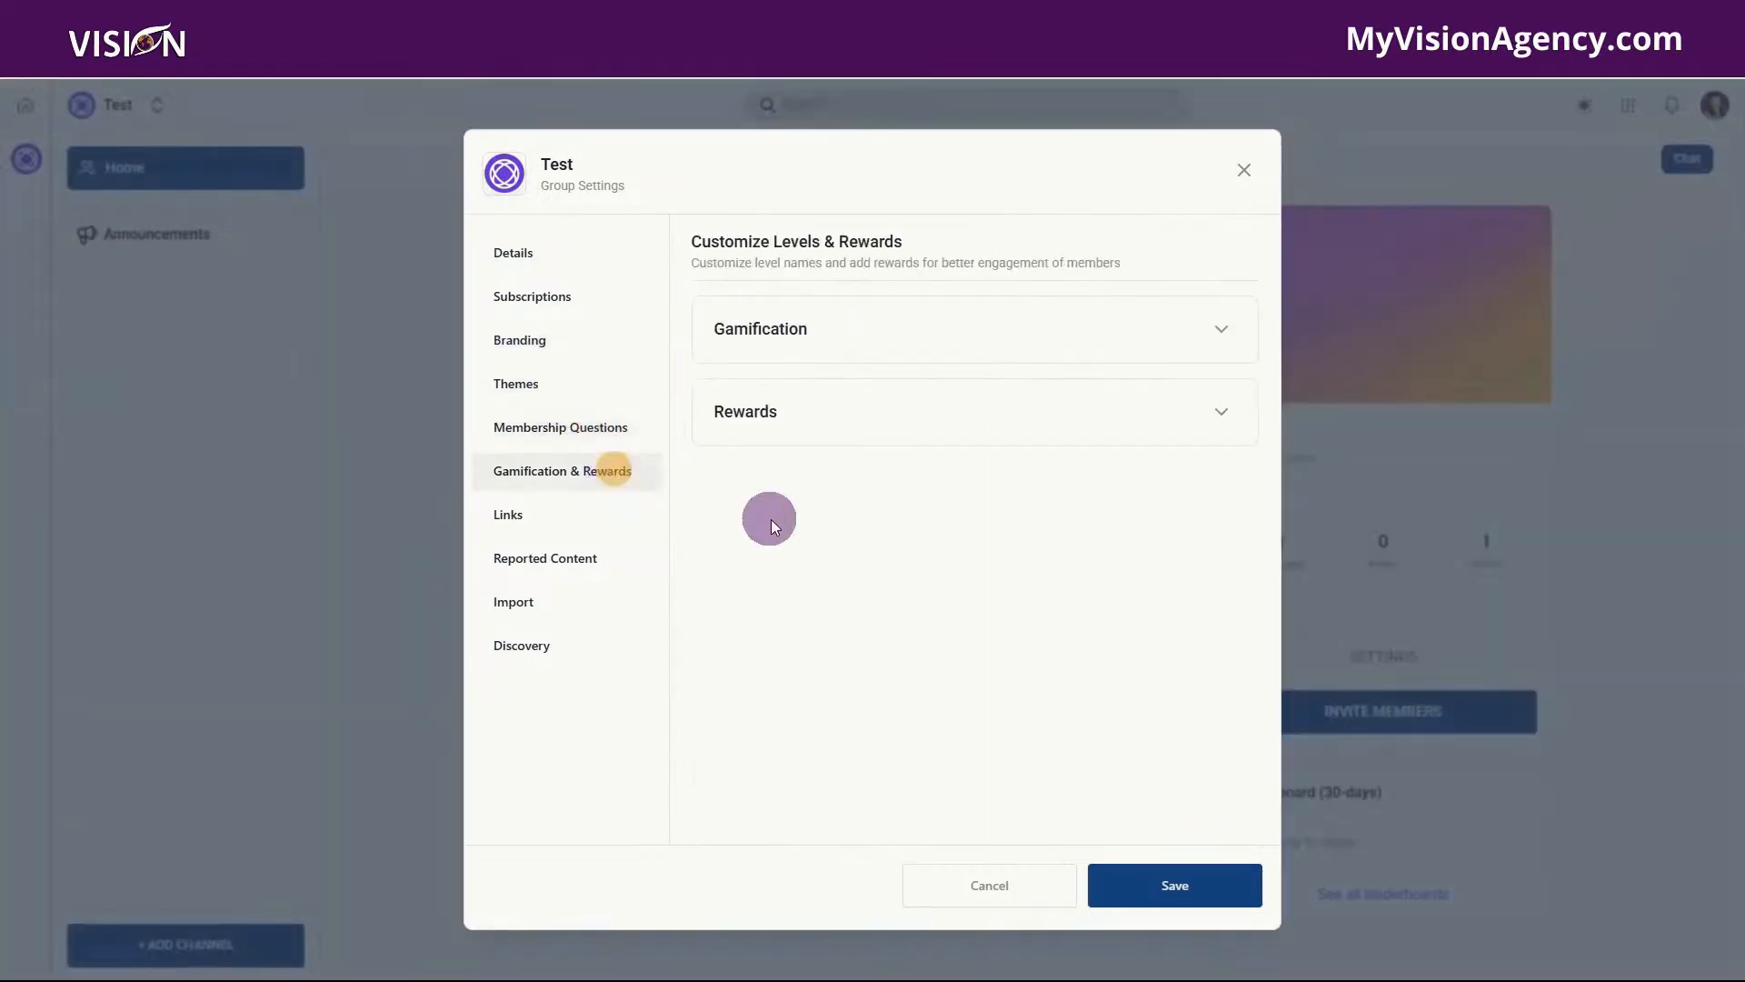
{"action": "left_click", "coordinate": [515, 511]}
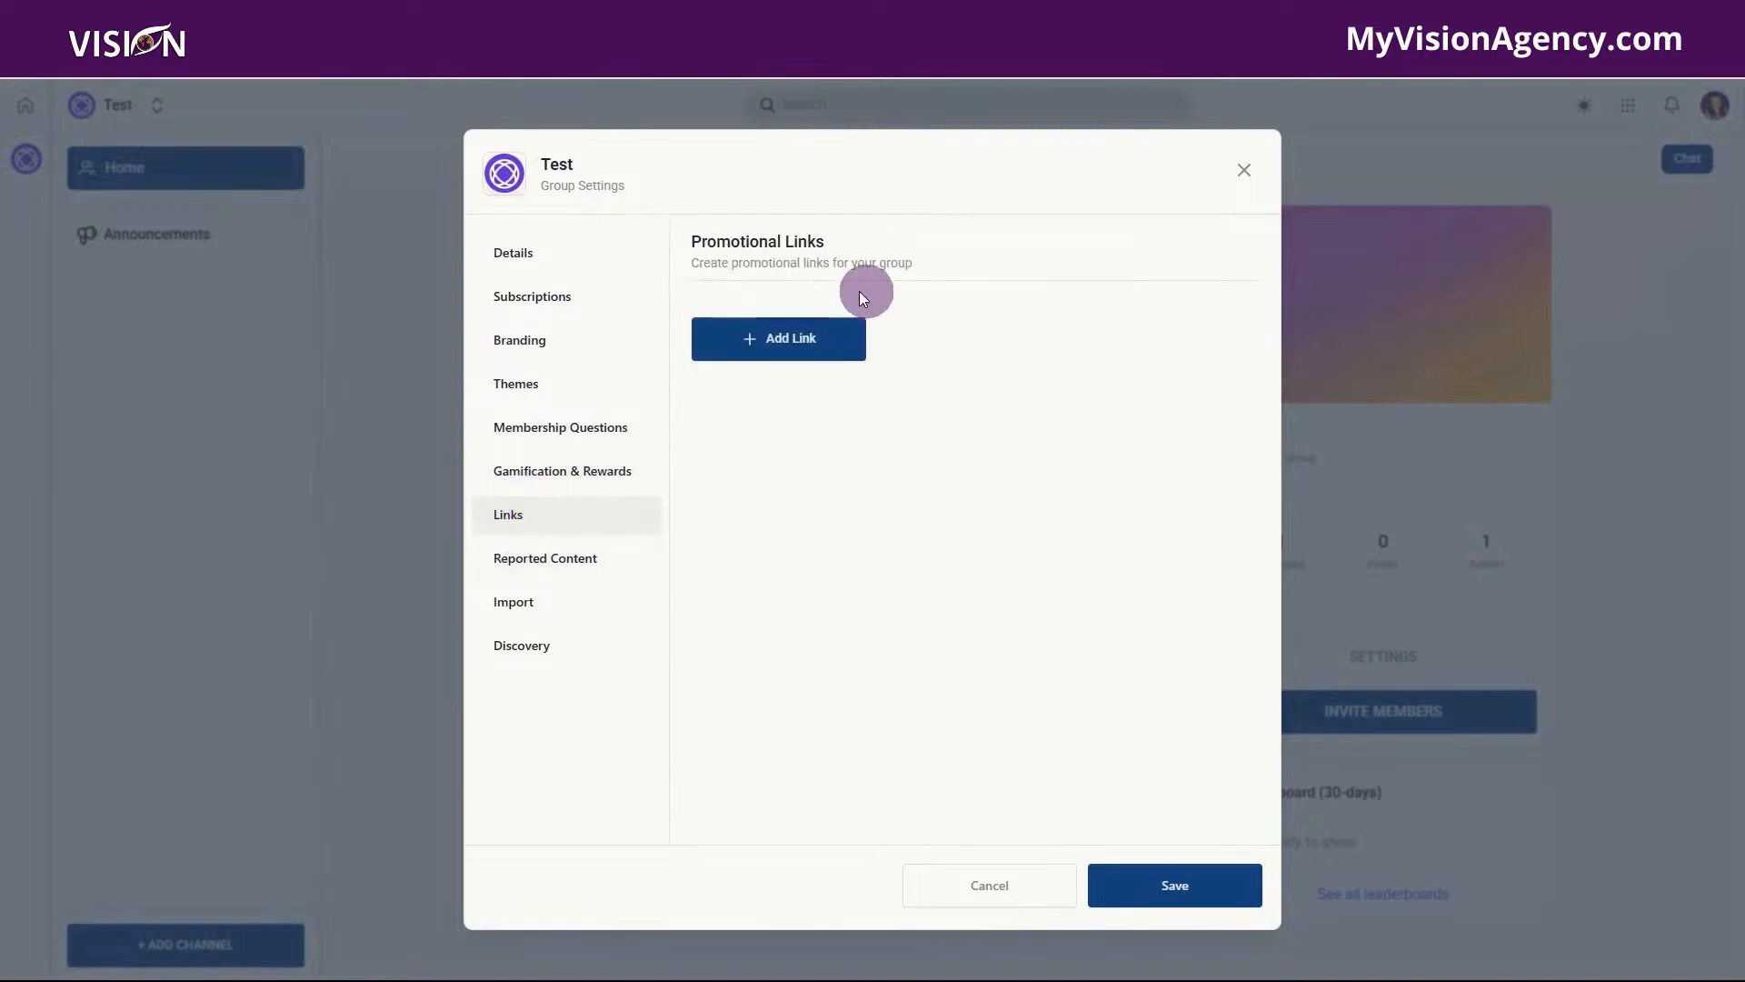
{"action": "left_click", "coordinate": [576, 559]}
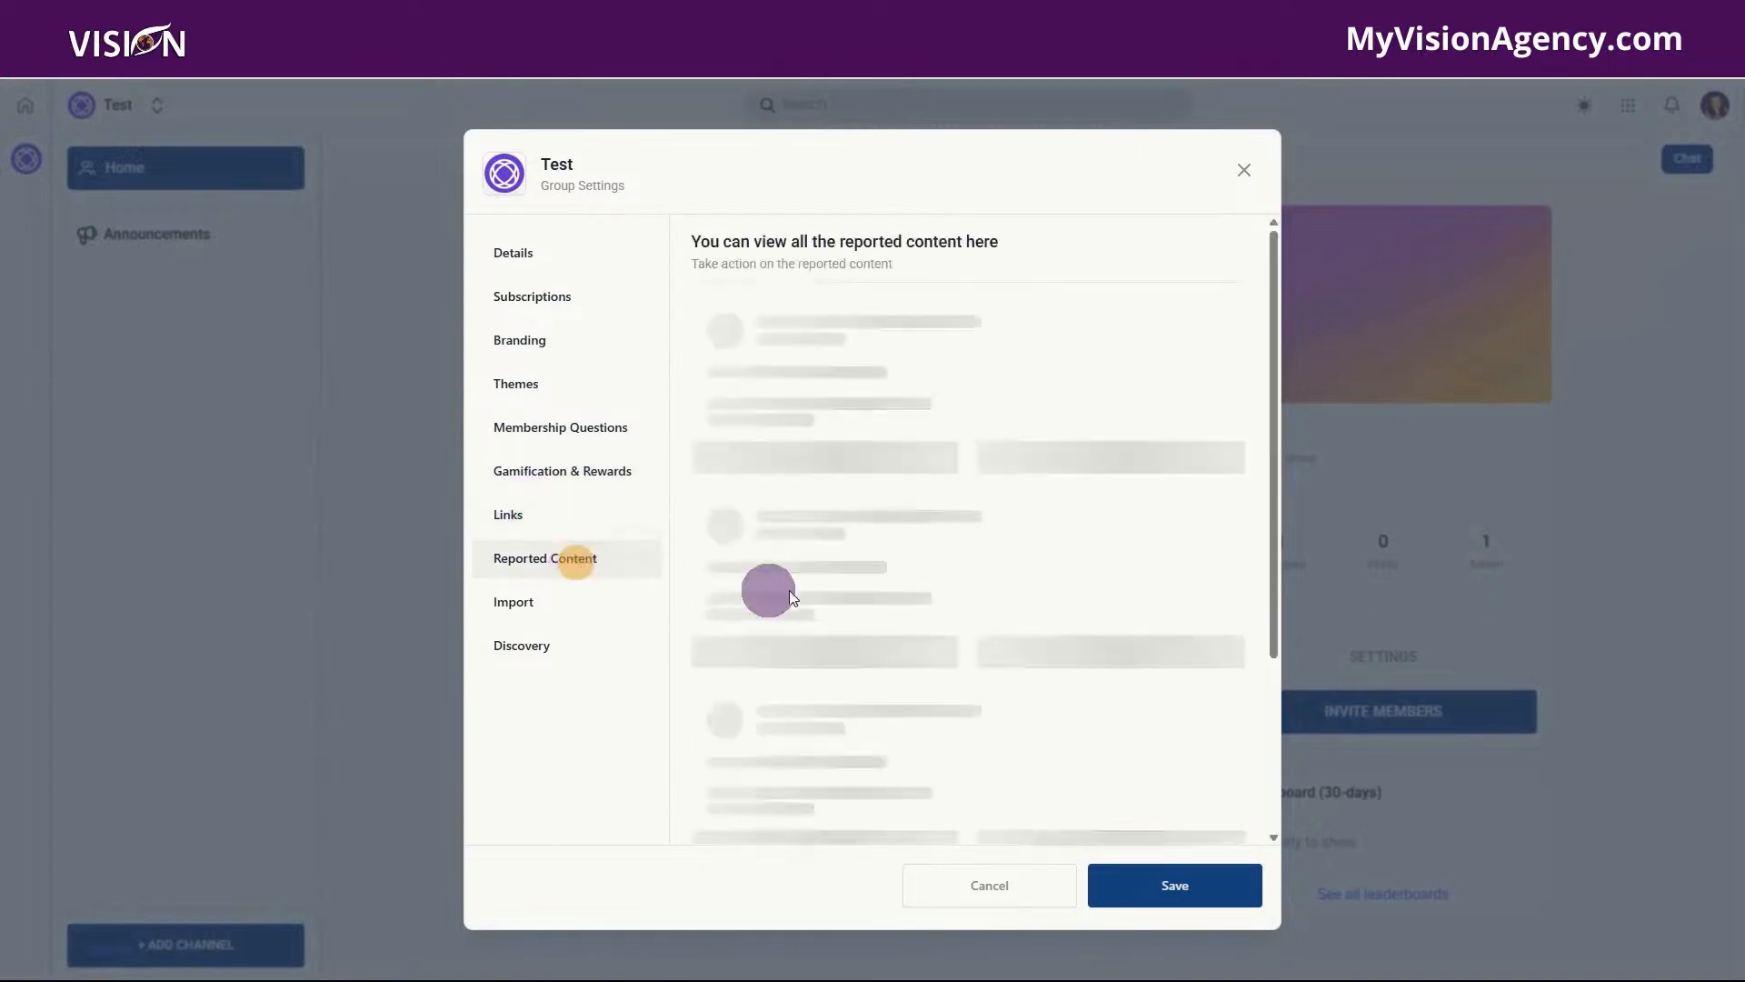
{"action": "left_click", "coordinate": [558, 611]}
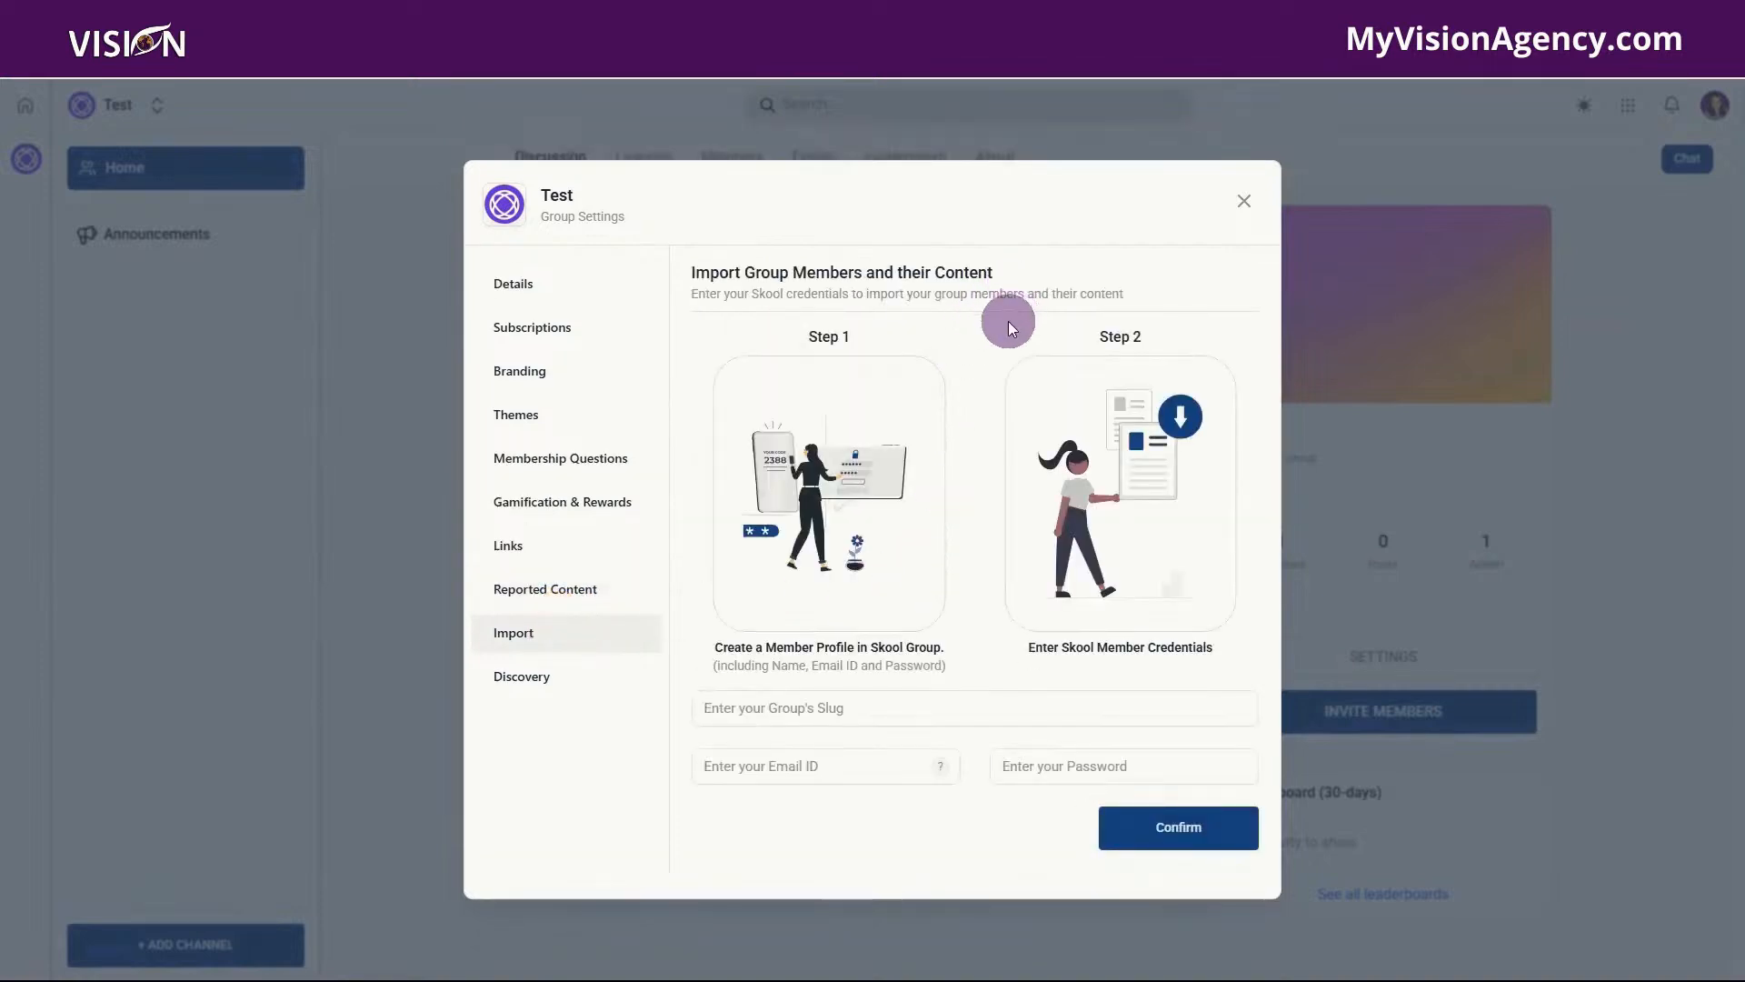
{"action": "left_click", "coordinate": [549, 680]}
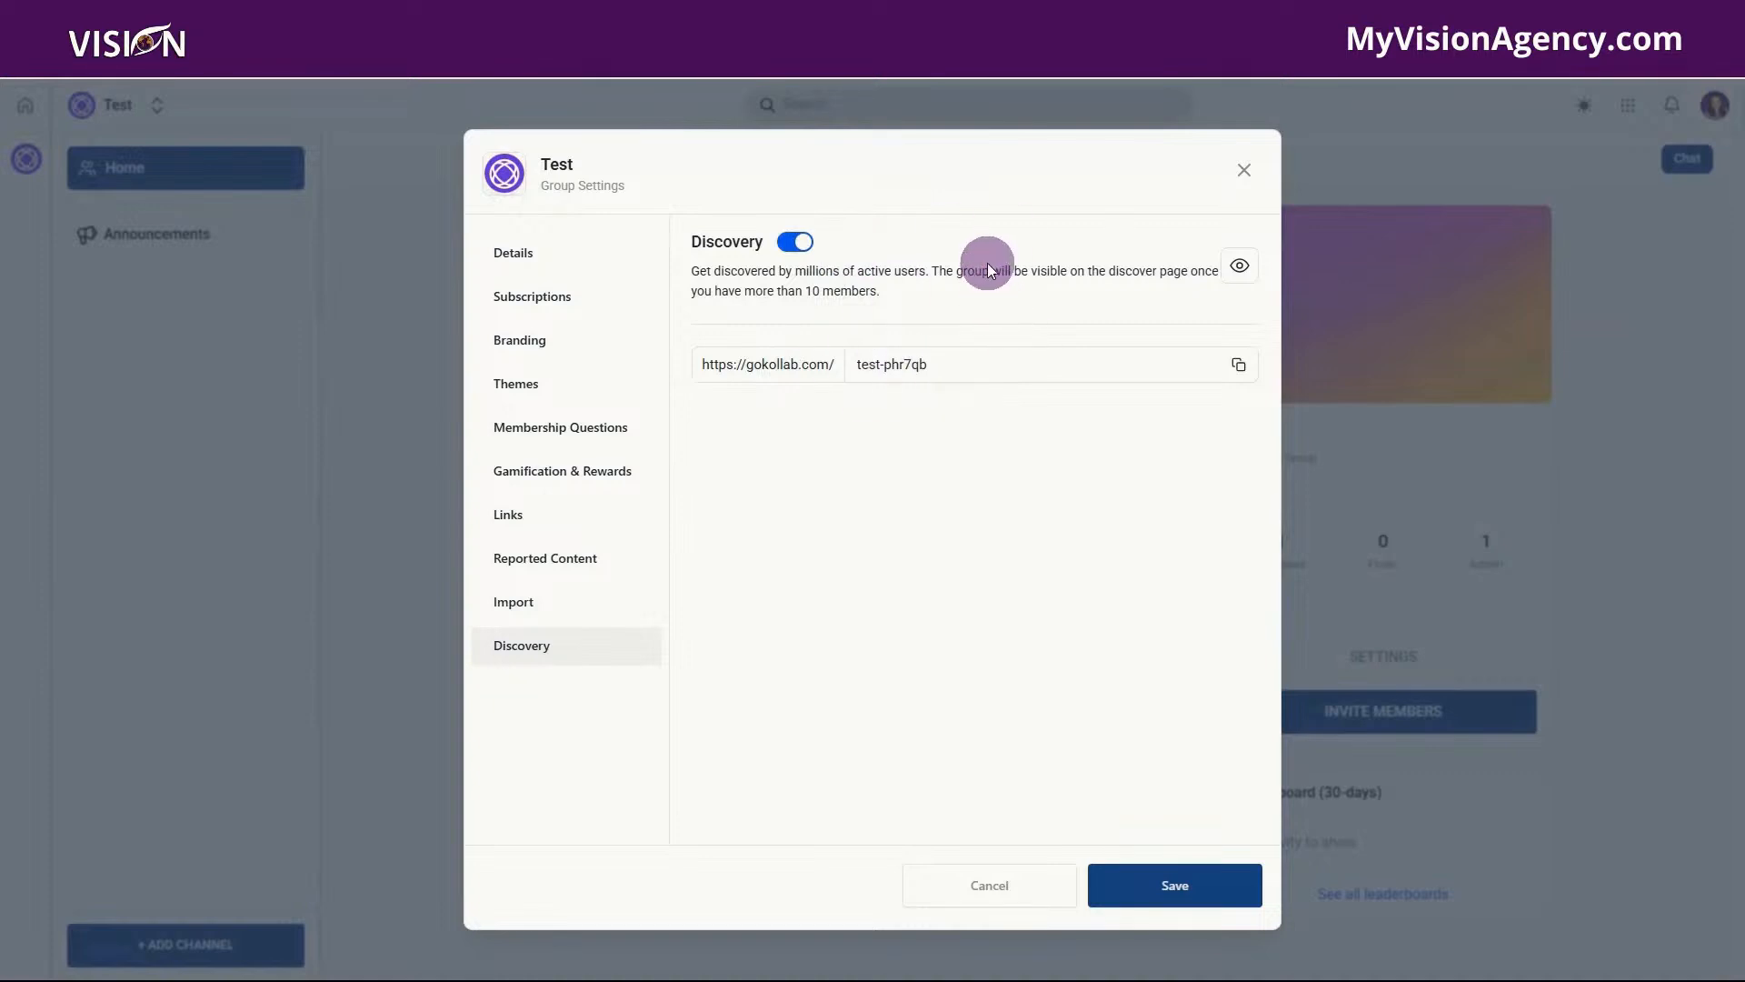
{"action": "left_click", "coordinate": [1242, 165]}
- Open the member invitation for the Test group and copy the group's share link
{"action": "left_click", "coordinate": [1383, 714]}
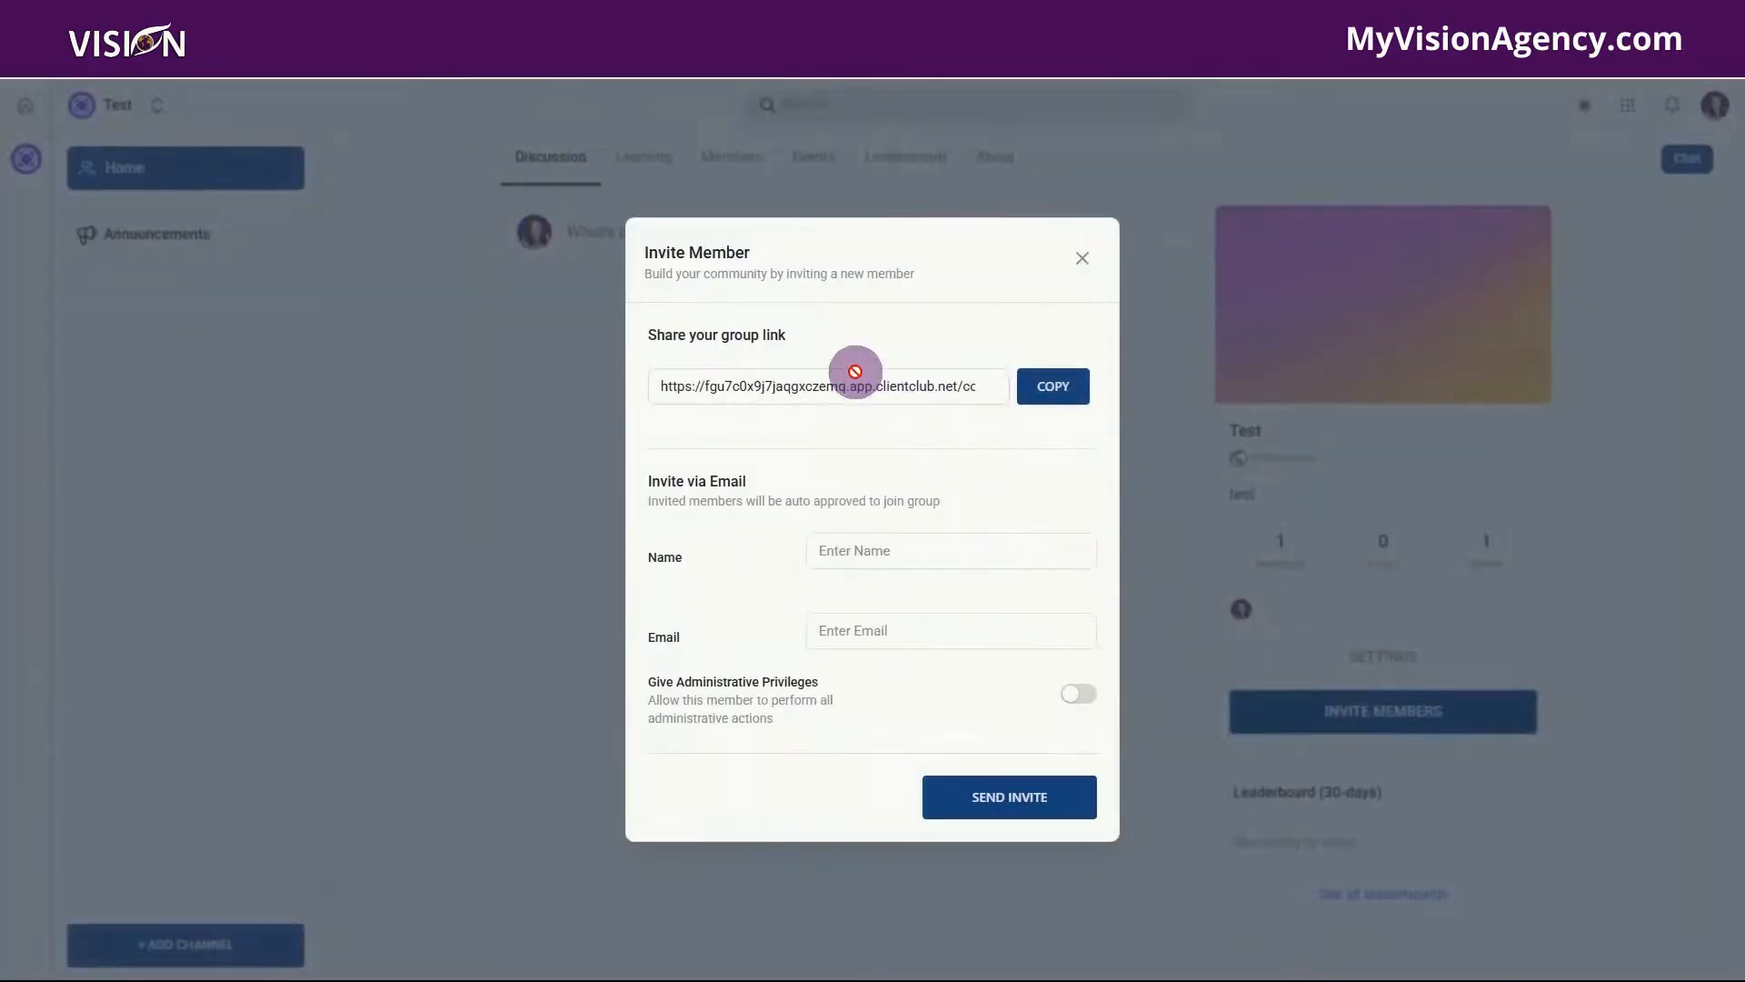
{"action": "left_click", "coordinate": [1050, 385]}
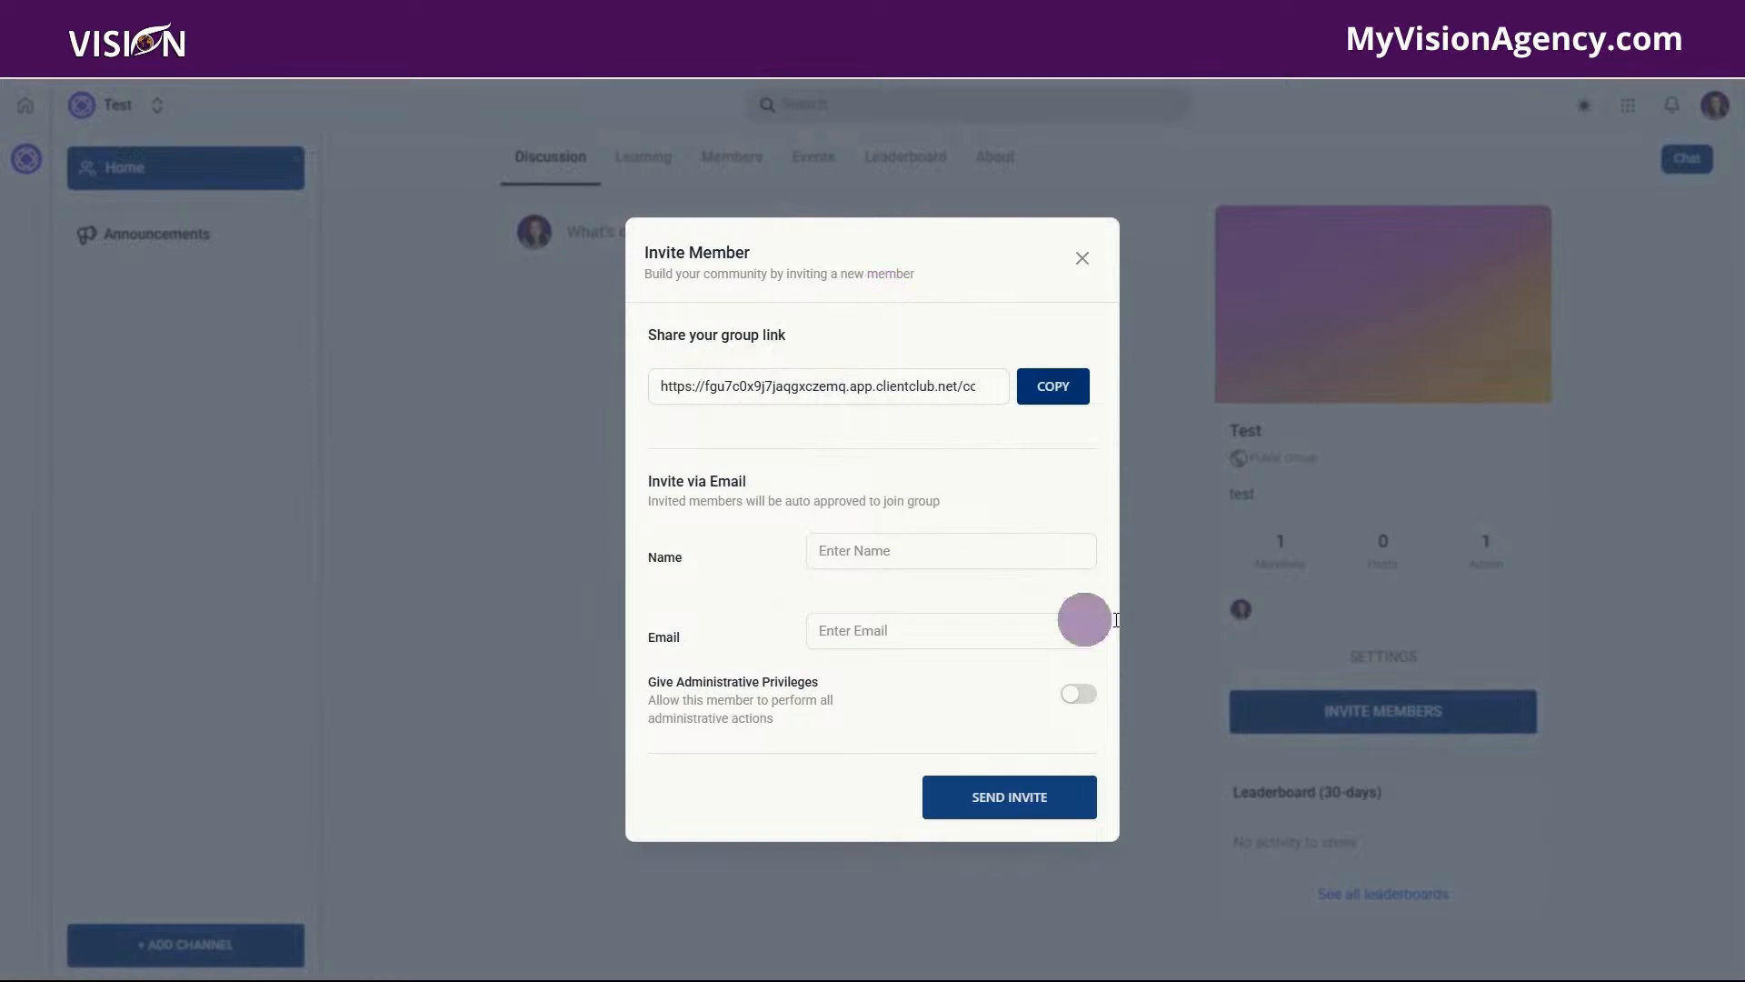
{"action": "left_click", "coordinate": [1050, 391]}
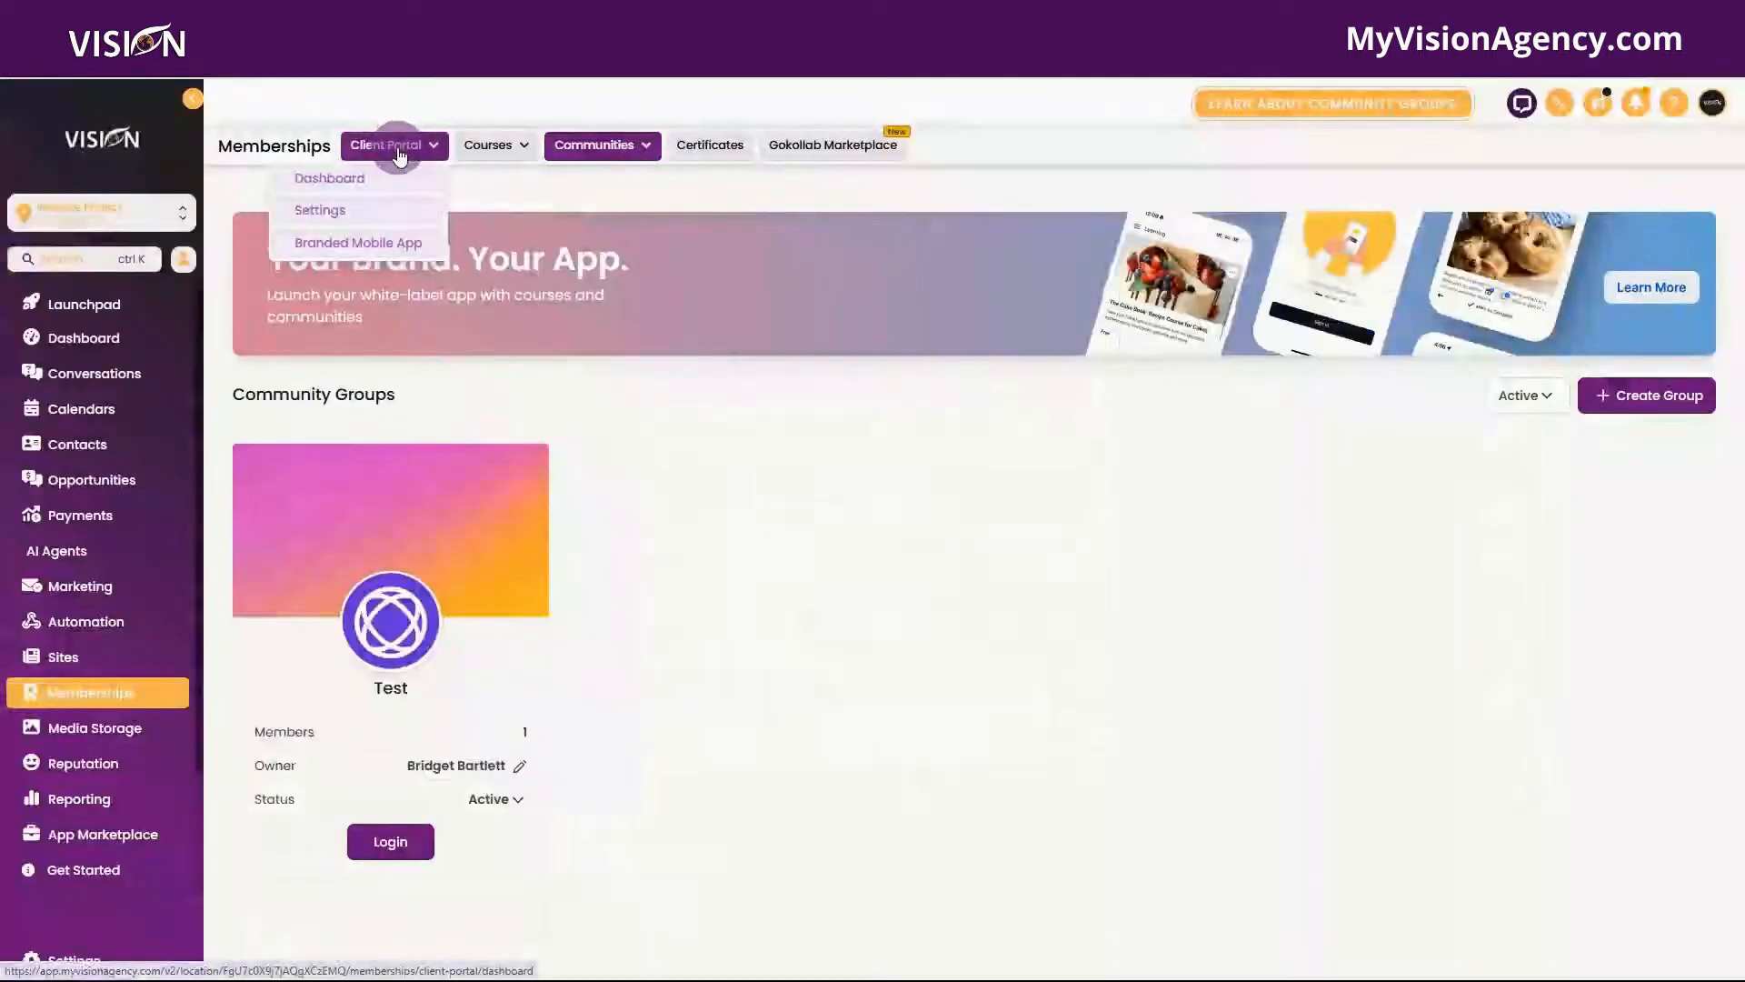
- Open the client portal's email settings and review the notification emails listed for communities
{"action": "left_click", "coordinate": [355, 215]}
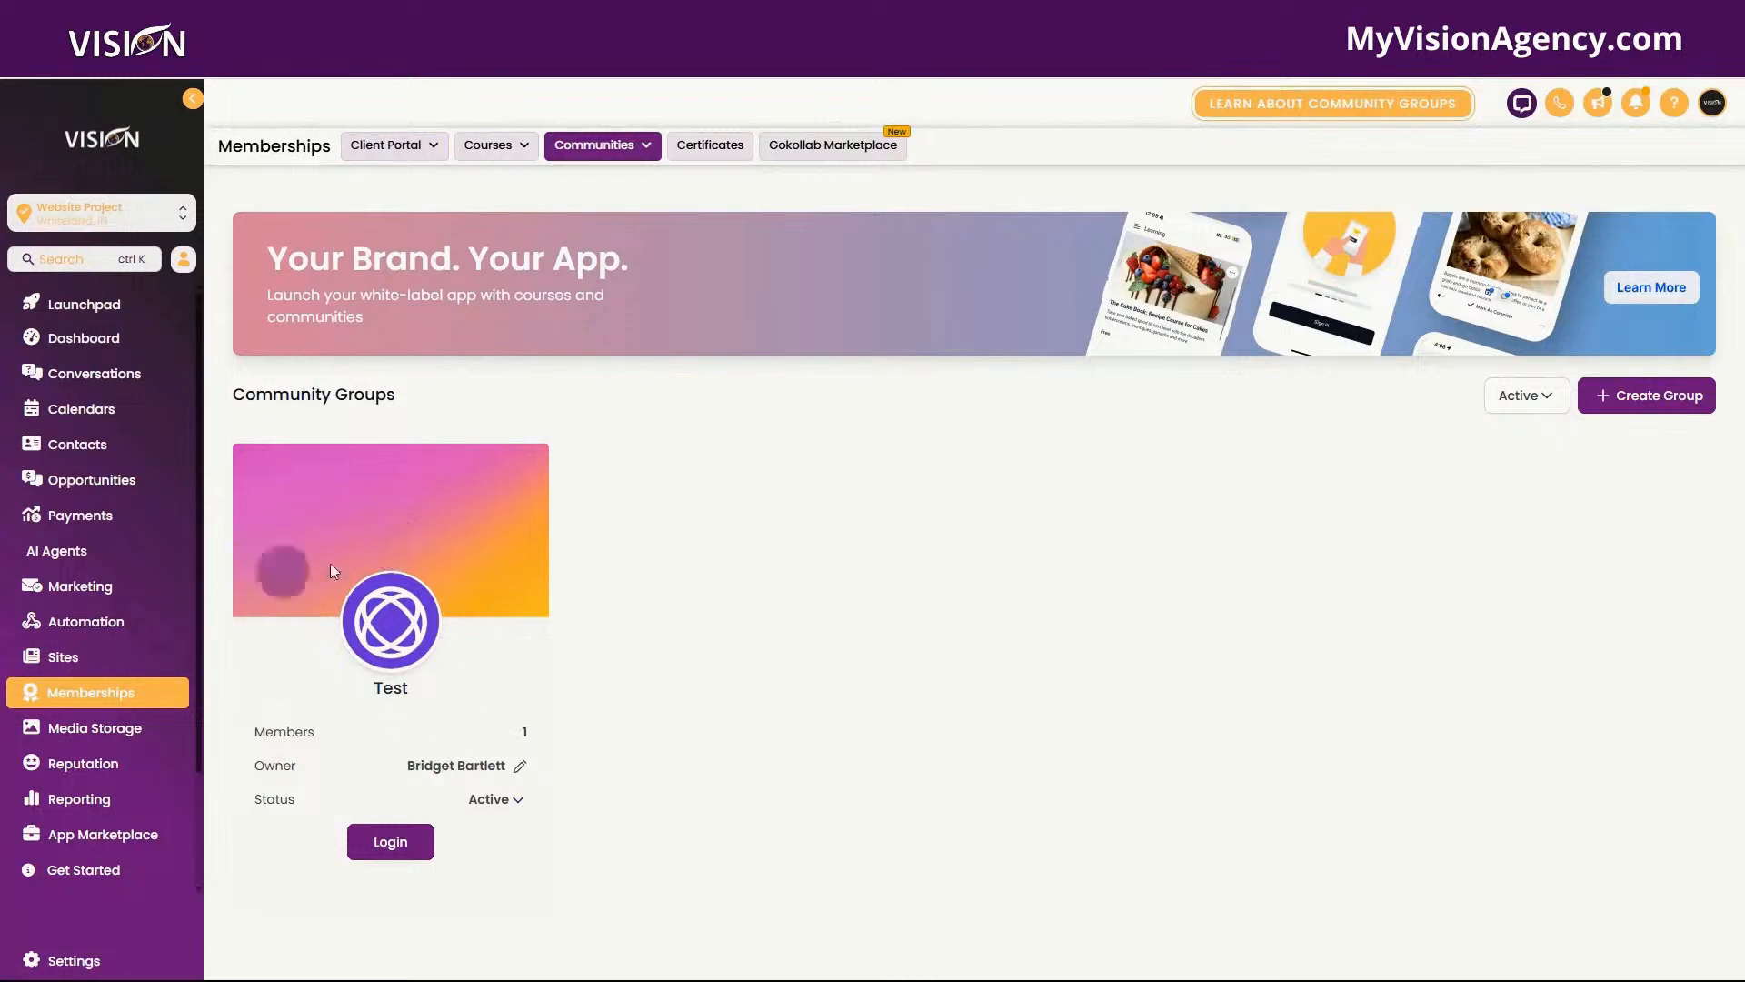
{"action": "mouse_move", "coordinate": [405, 142]}
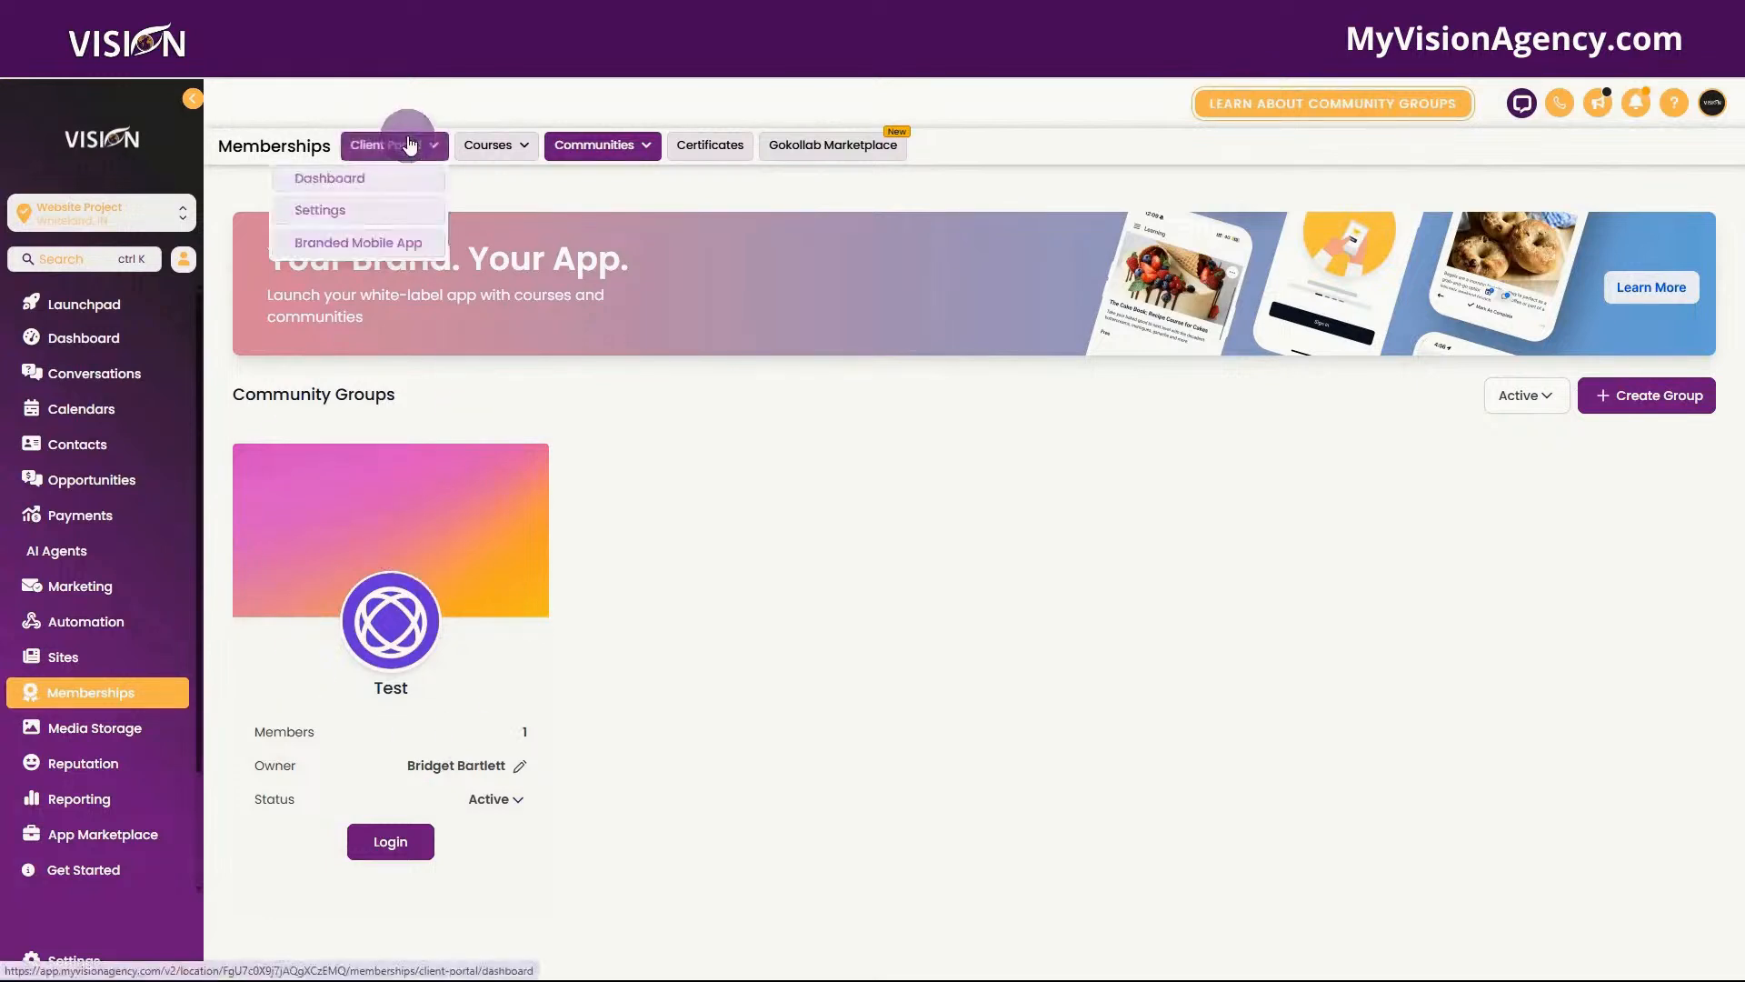
{"action": "left_click", "coordinate": [380, 215]}
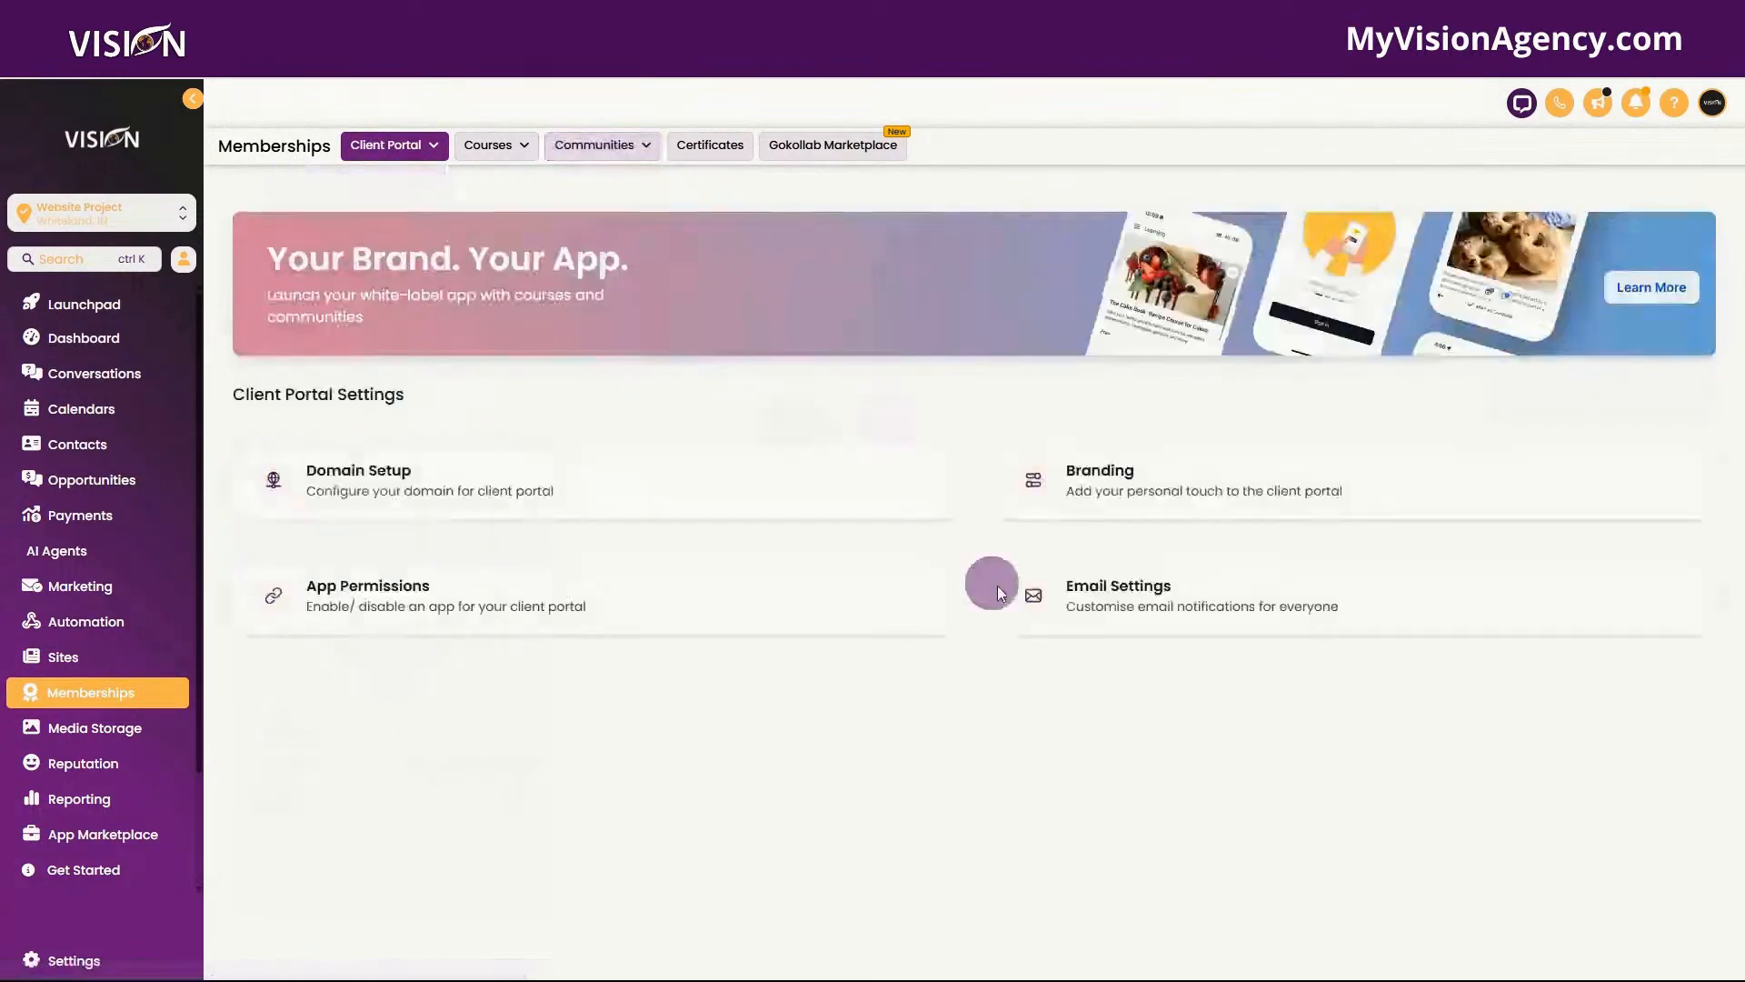
{"action": "left_click", "coordinate": [1116, 605]}
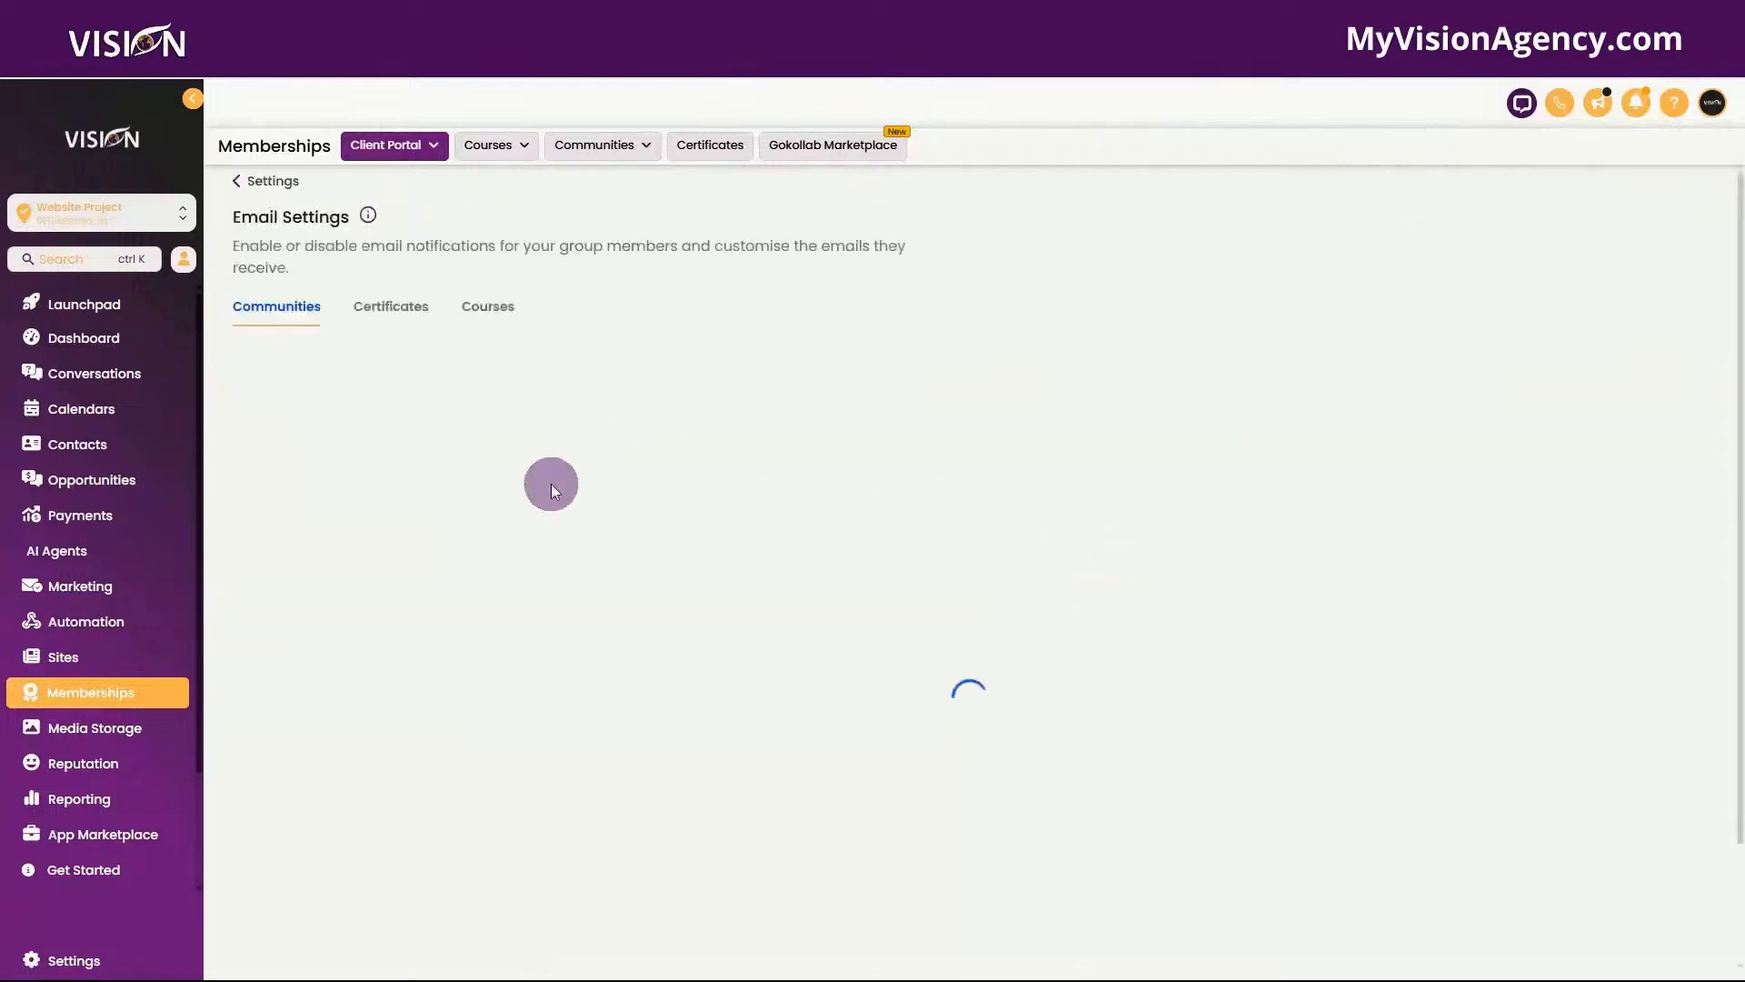
{"action": "scroll", "coordinate": [865, 767], "scroll_direction": "down", "scroll_amount": 2}
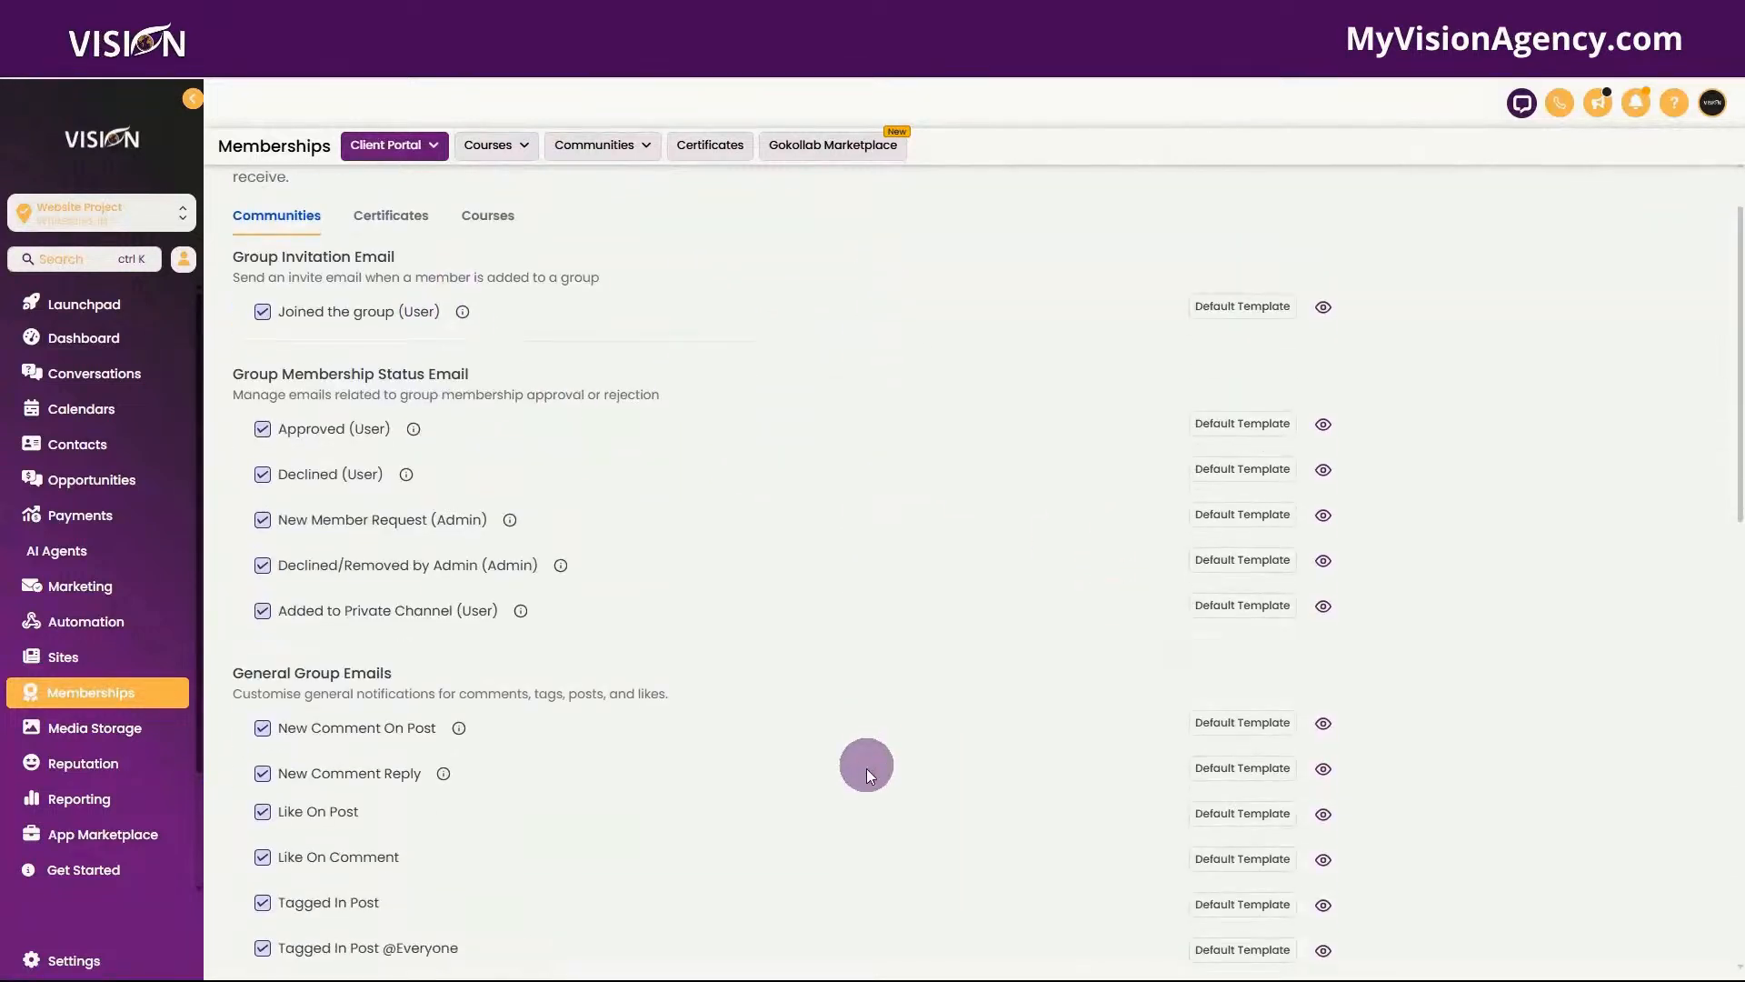
{"action": "scroll", "coordinate": [869, 780], "scroll_direction": "up", "scroll_amount": 2}
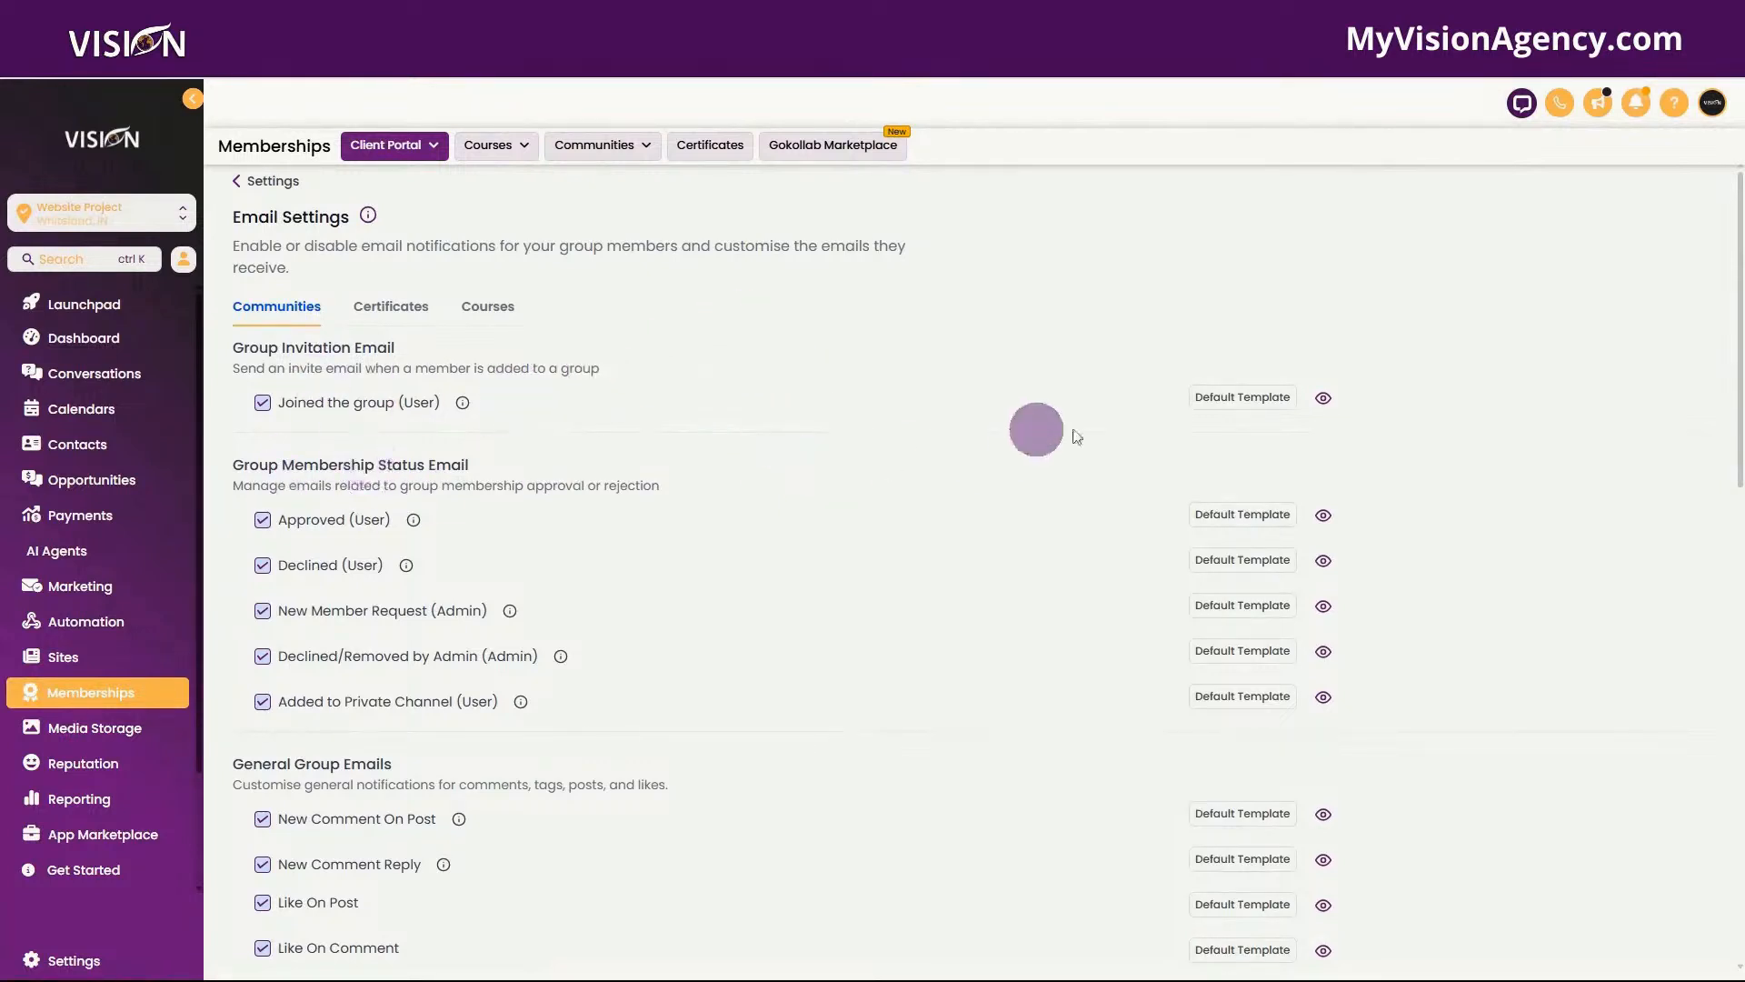
- Preview the default template of the group invitation email, check the template selection, and close the customisation without saving
{"action": "left_click", "coordinate": [1232, 394]}
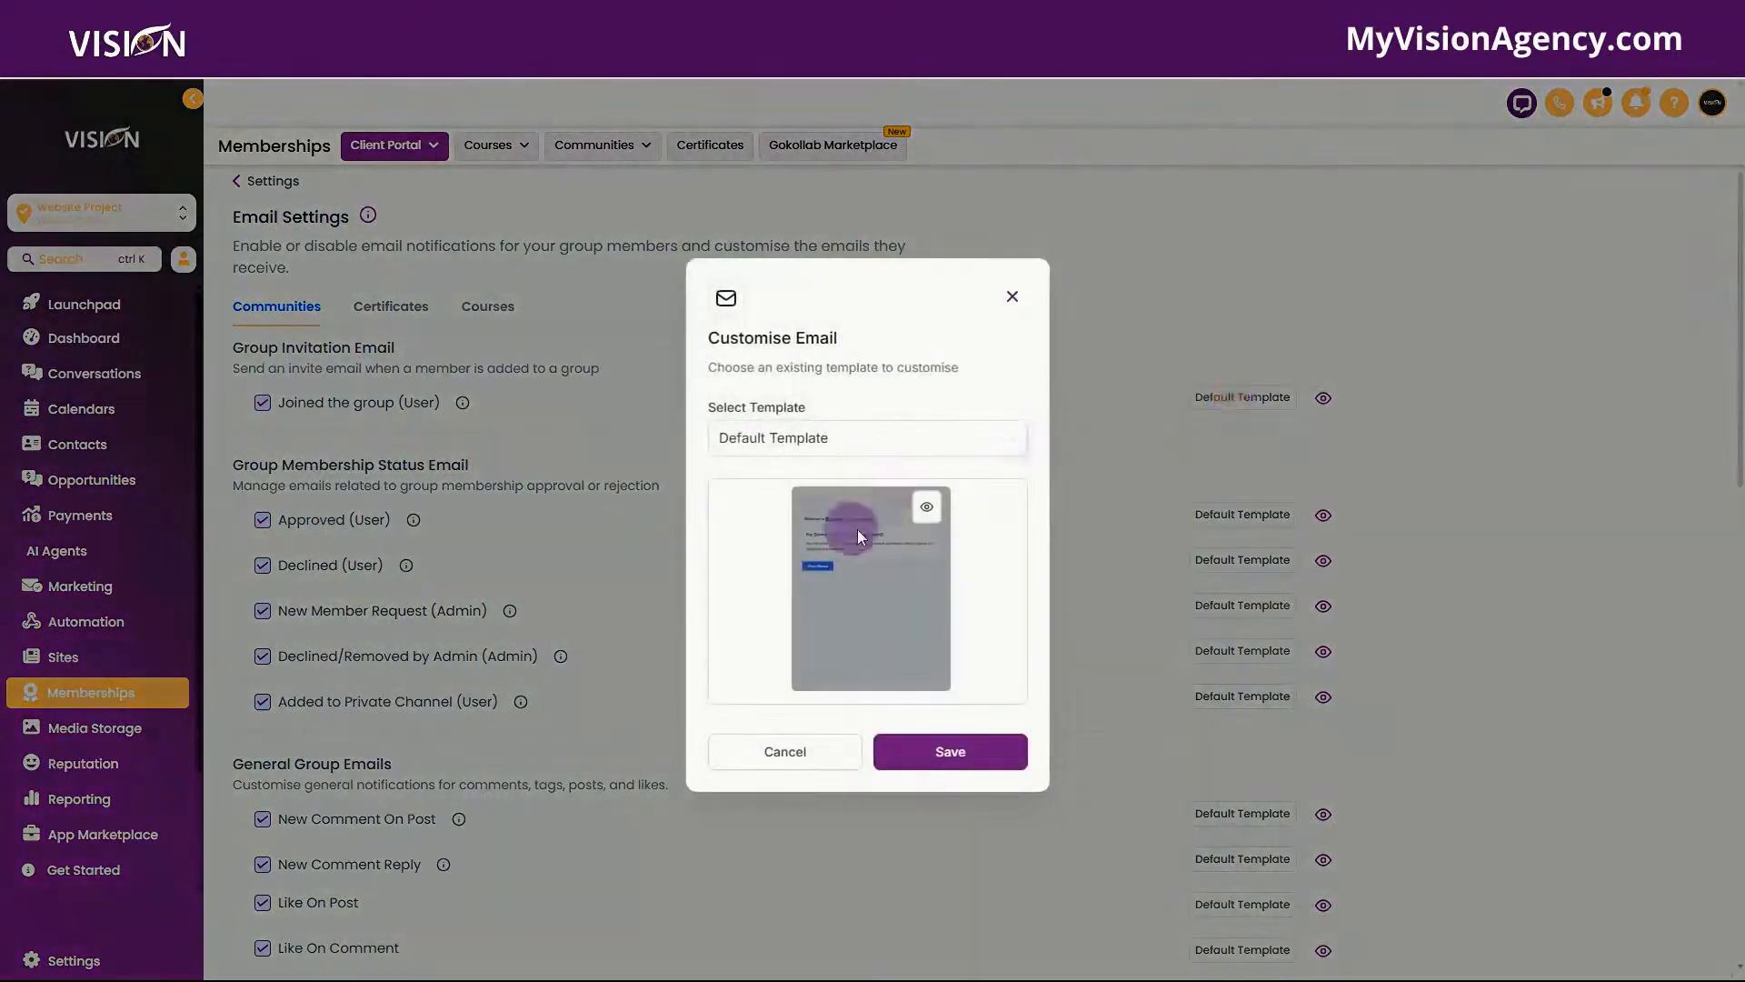
{"action": "left_click", "coordinate": [926, 506]}
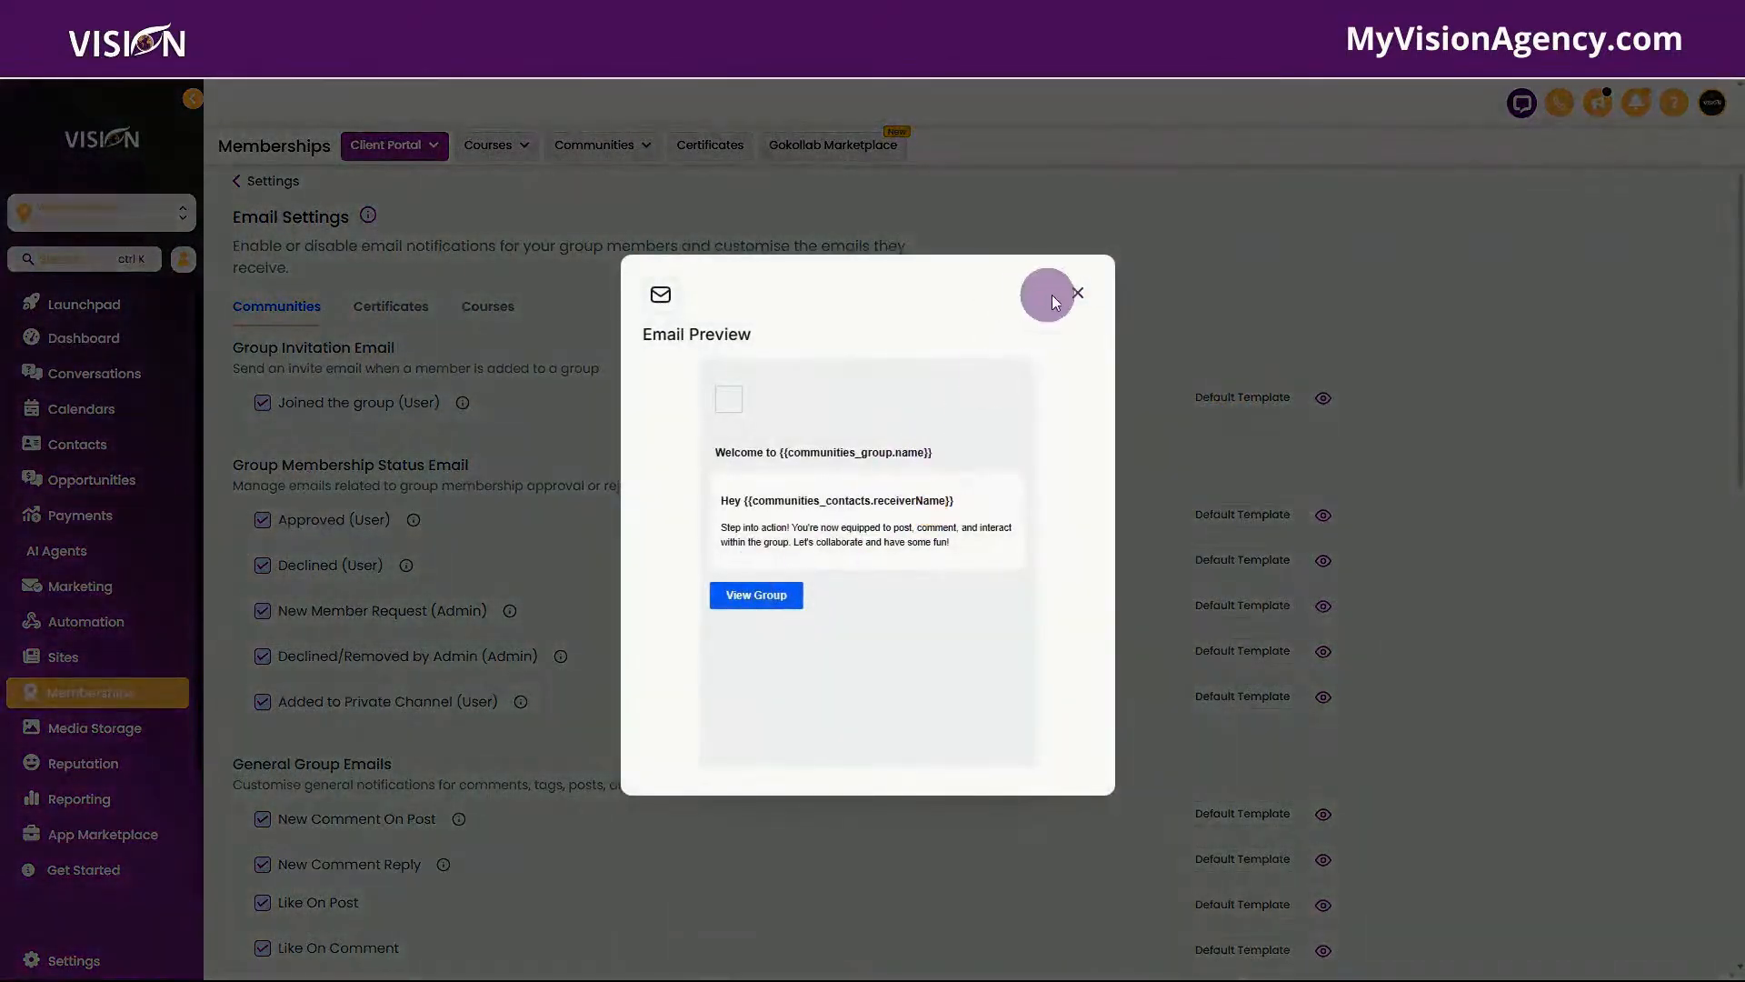
{"action": "left_click", "coordinate": [1078, 292]}
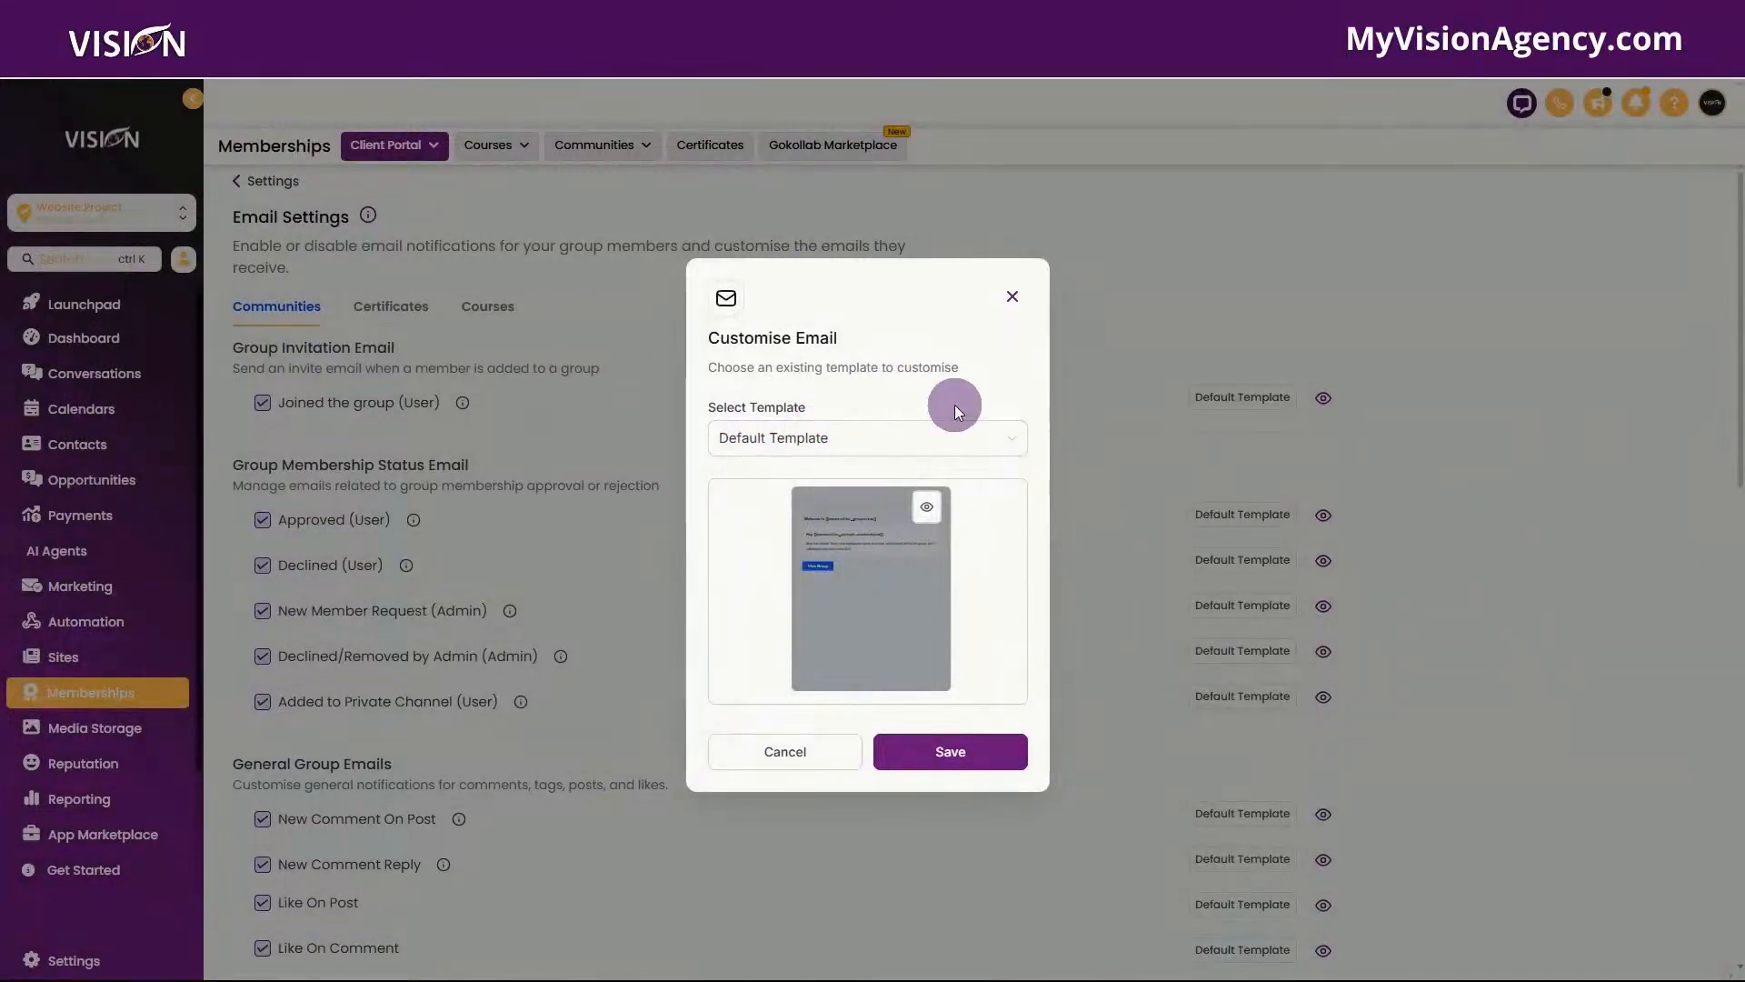
{"action": "left_click", "coordinate": [880, 441]}
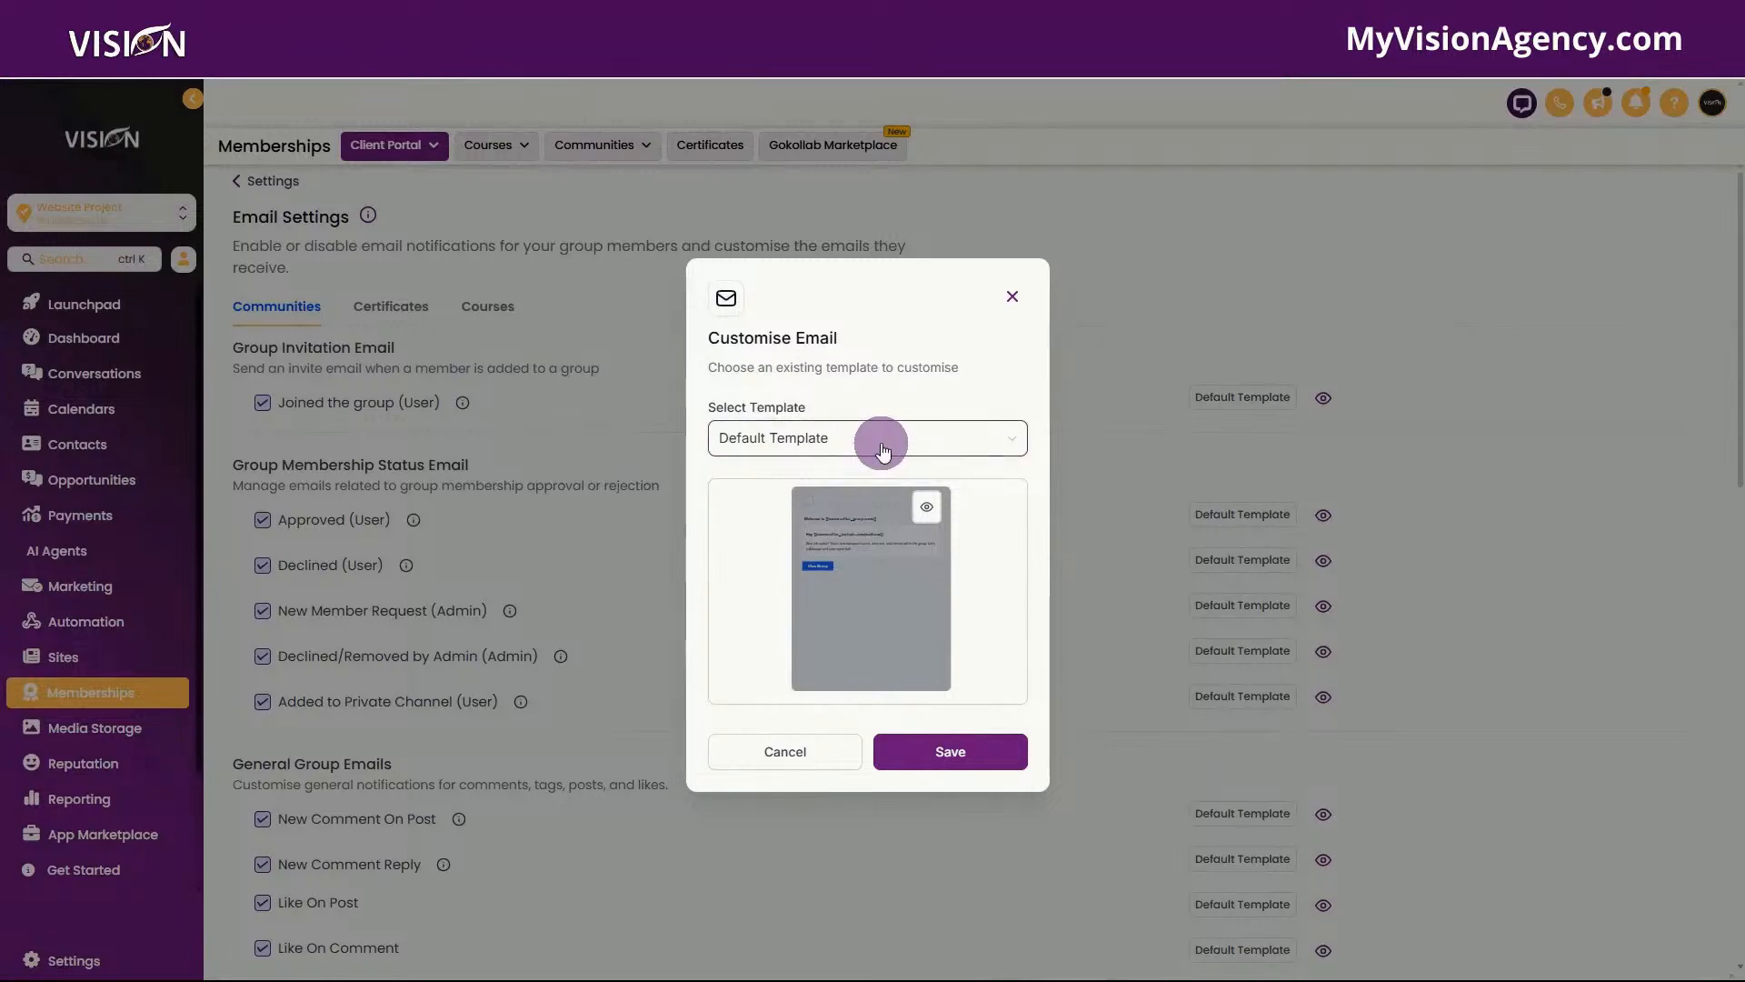
{"action": "left_click", "coordinate": [881, 323]}
{"action": "left_click", "coordinate": [1012, 297]}
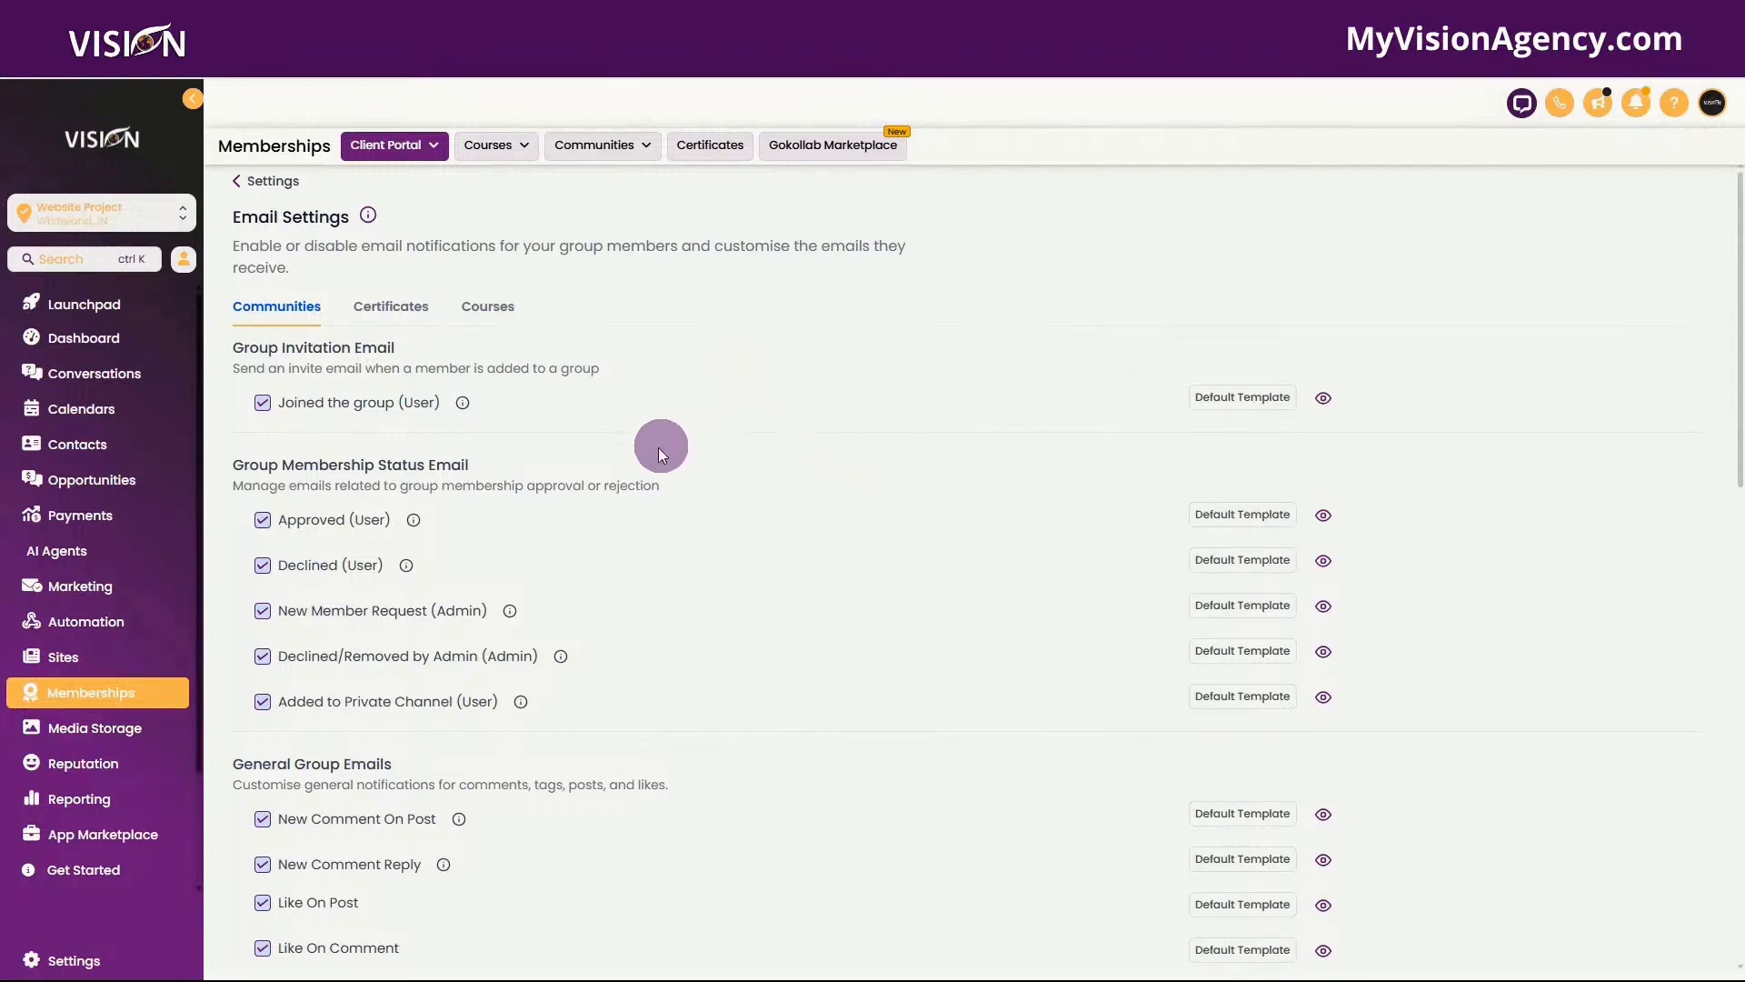
- Disable the "Joined the group (User)" and "Approved (User)" notification emails for communities
{"action": "left_click", "coordinate": [263, 403]}
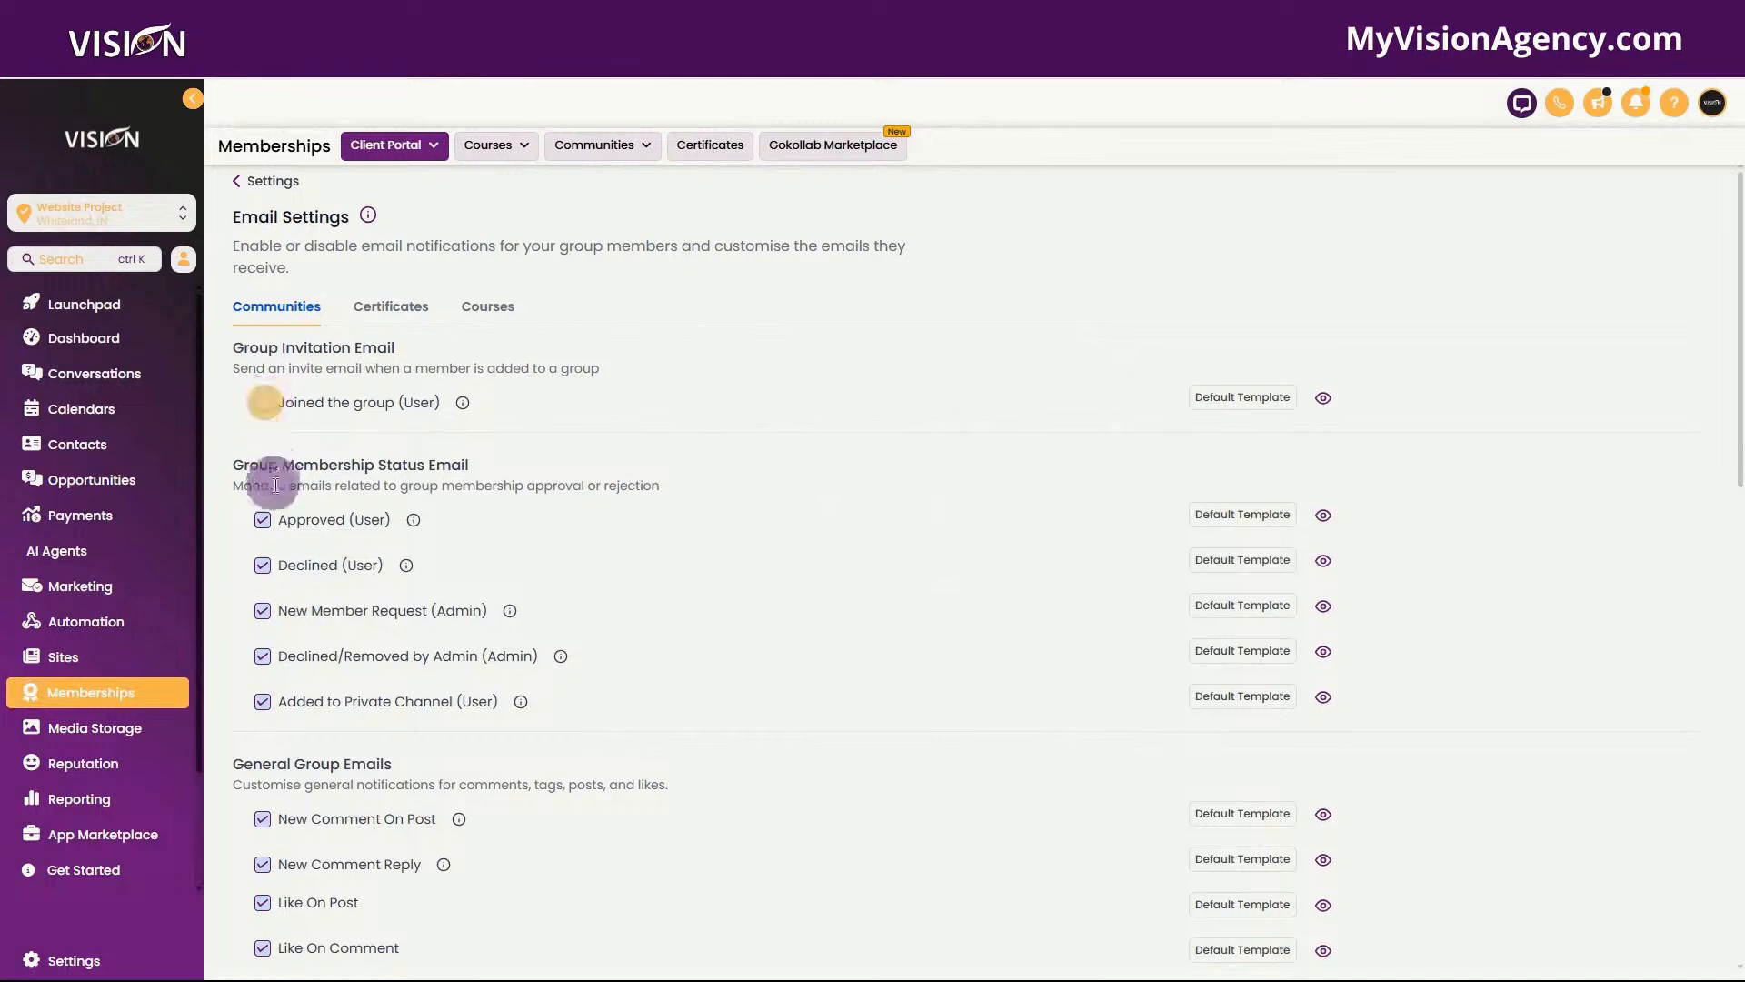
{"action": "left_click", "coordinate": [263, 519]}
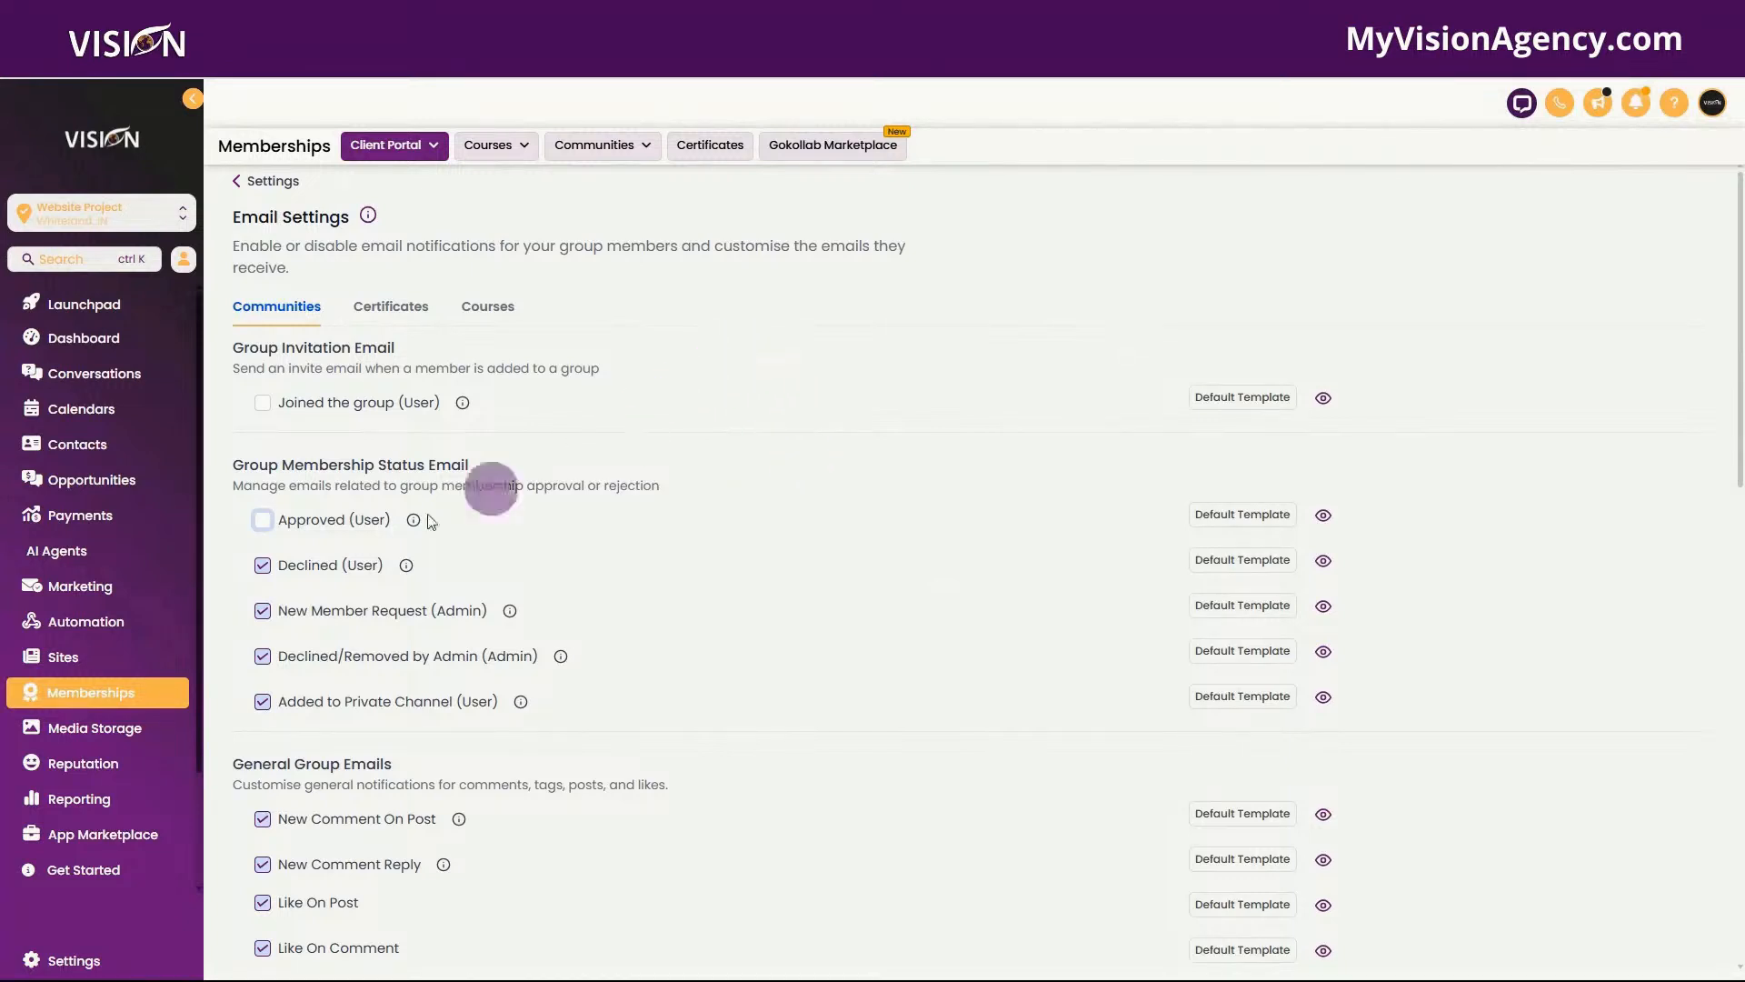
- Open the Free Community automation workflow and save its Form Submitted trigger filtered to the Free Community form
{"action": "left_click", "coordinate": [112, 625]}
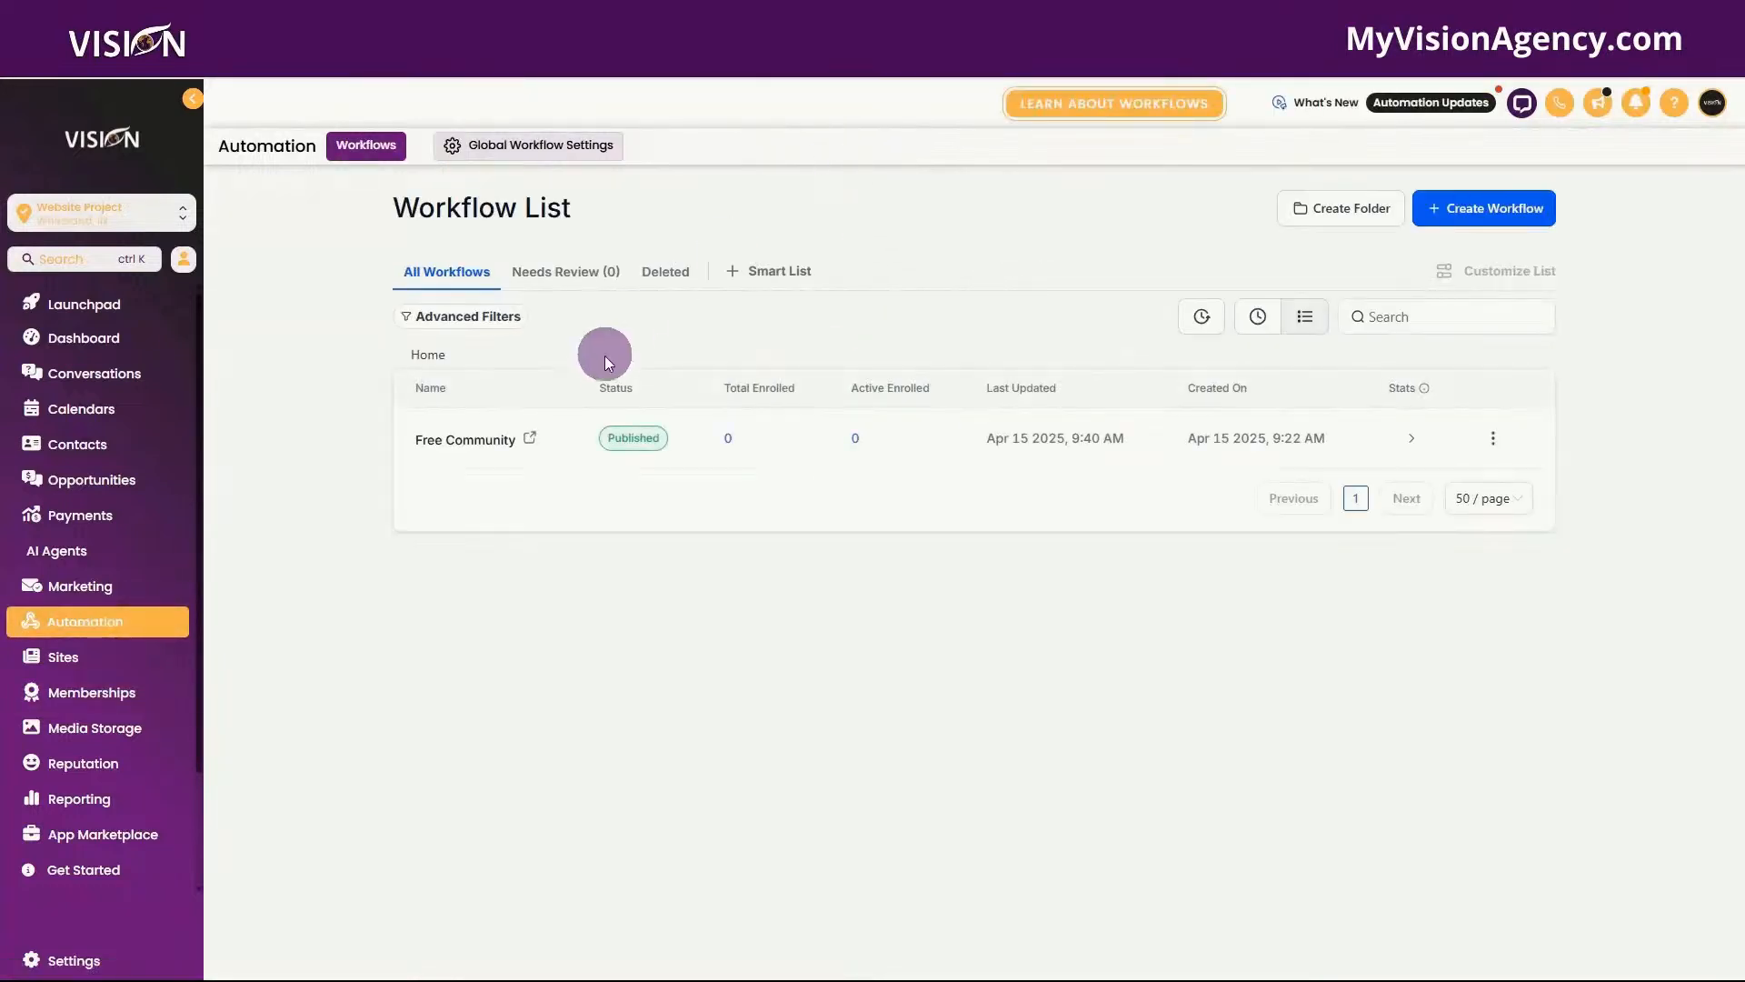
{"action": "left_click", "coordinate": [452, 442]}
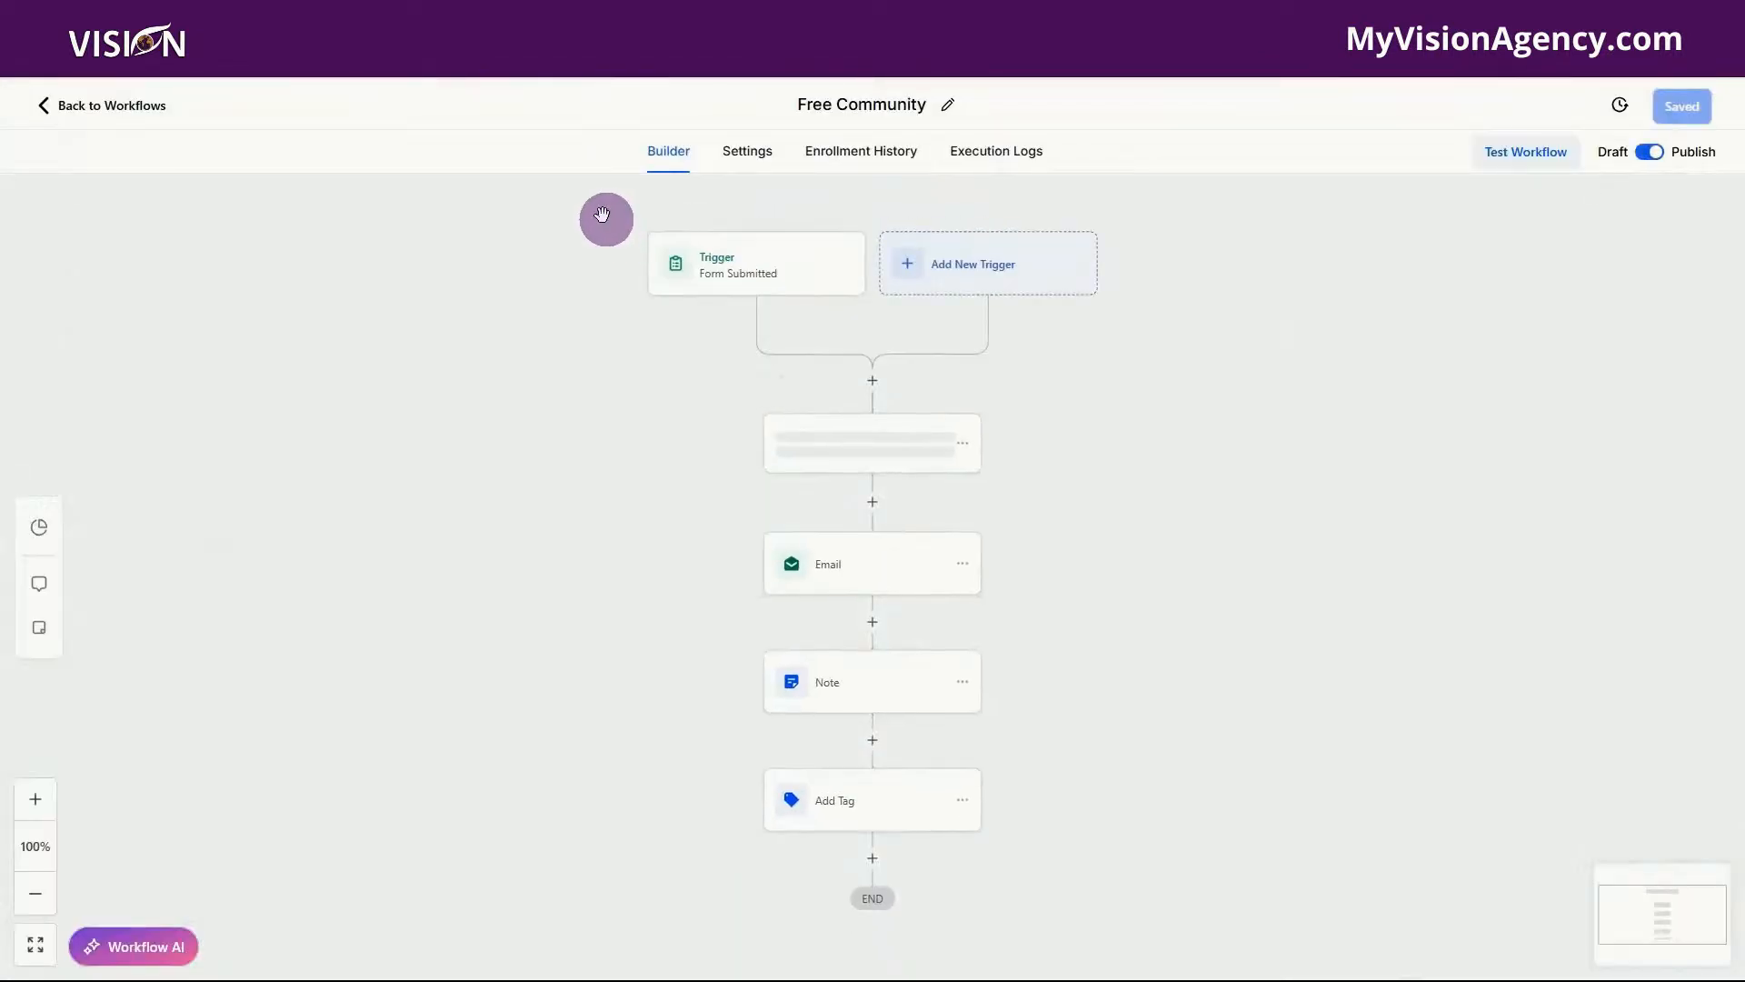
{"action": "left_click", "coordinate": [756, 268]}
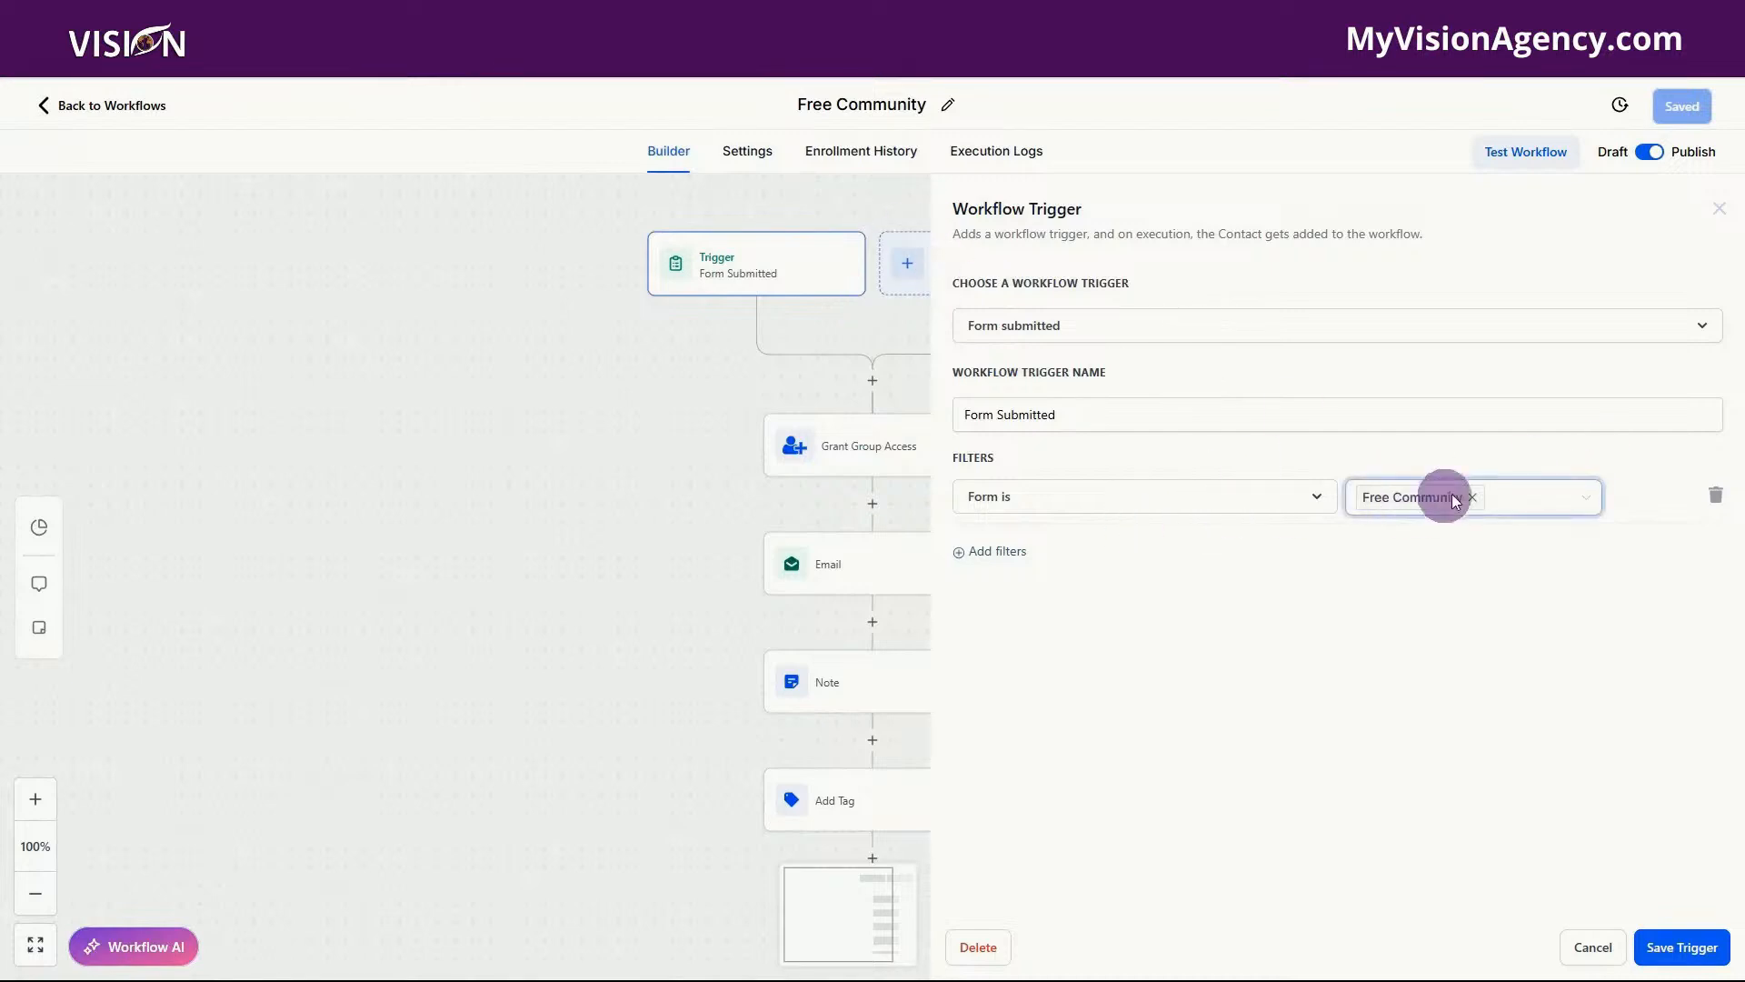
{"action": "left_click", "coordinate": [1688, 956]}
- Set the Grant Group Access action to the Test group and save the action
{"action": "left_click", "coordinate": [864, 456]}
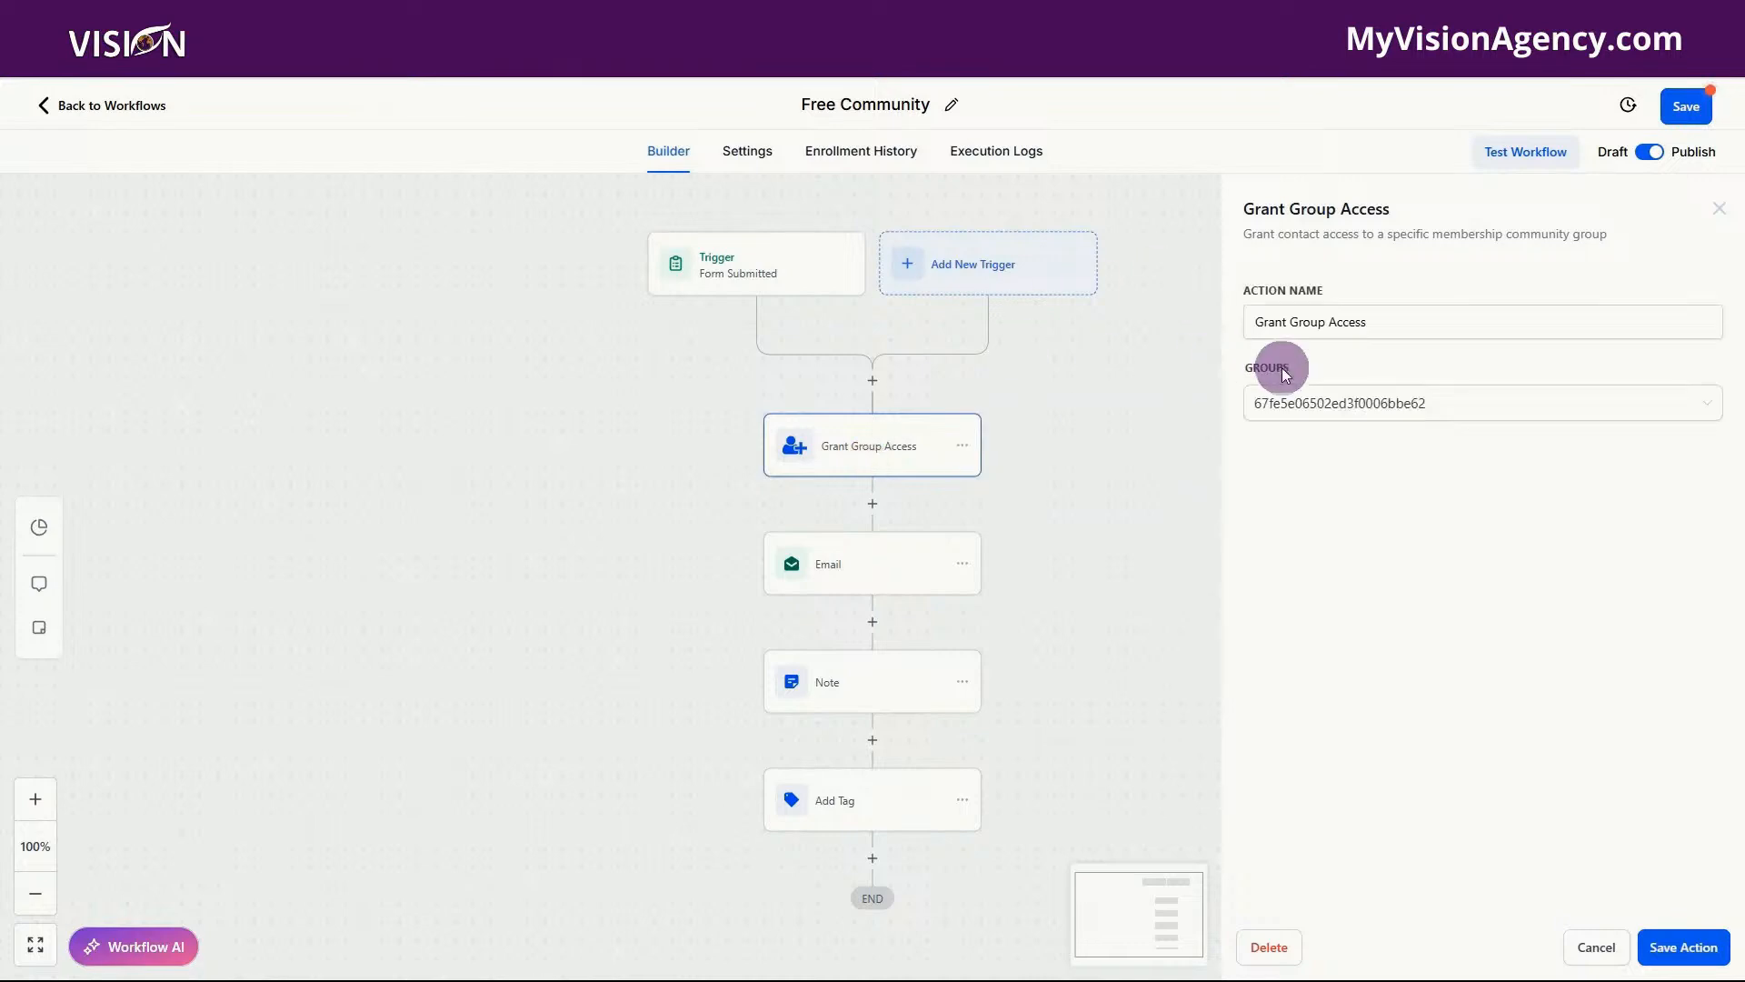
{"action": "left_click", "coordinate": [1385, 399]}
{"action": "left_click", "coordinate": [1287, 442]}
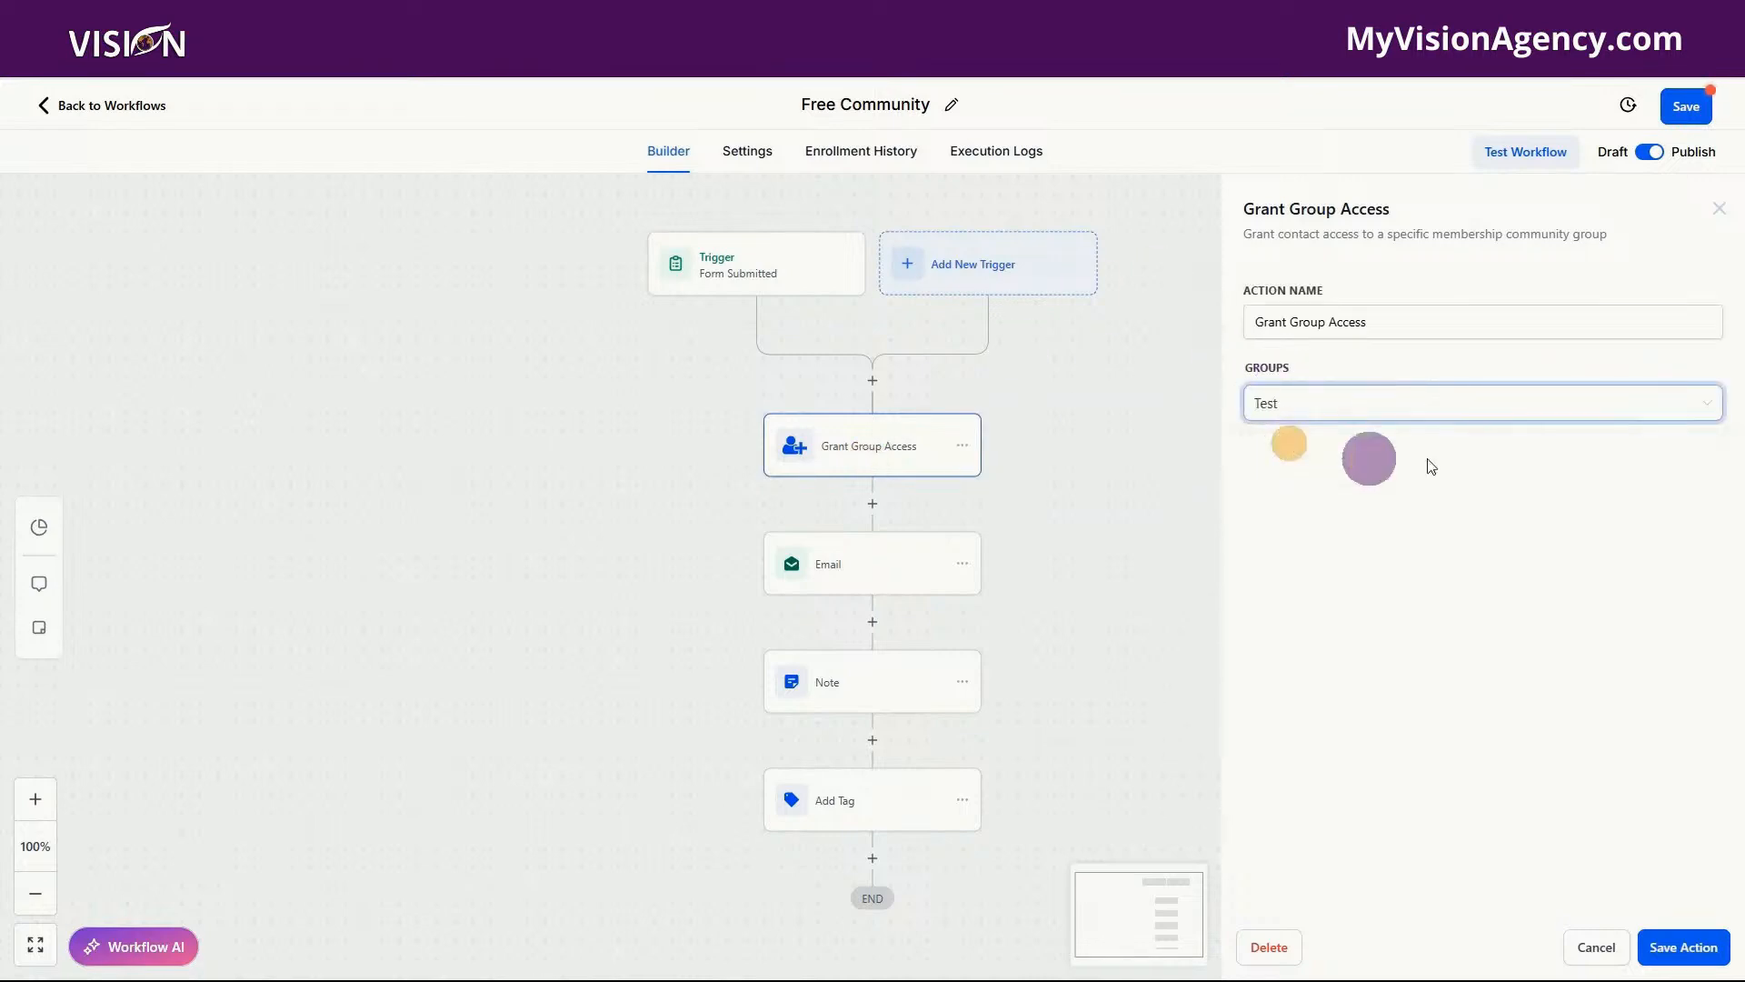
{"action": "left_click", "coordinate": [1682, 948]}
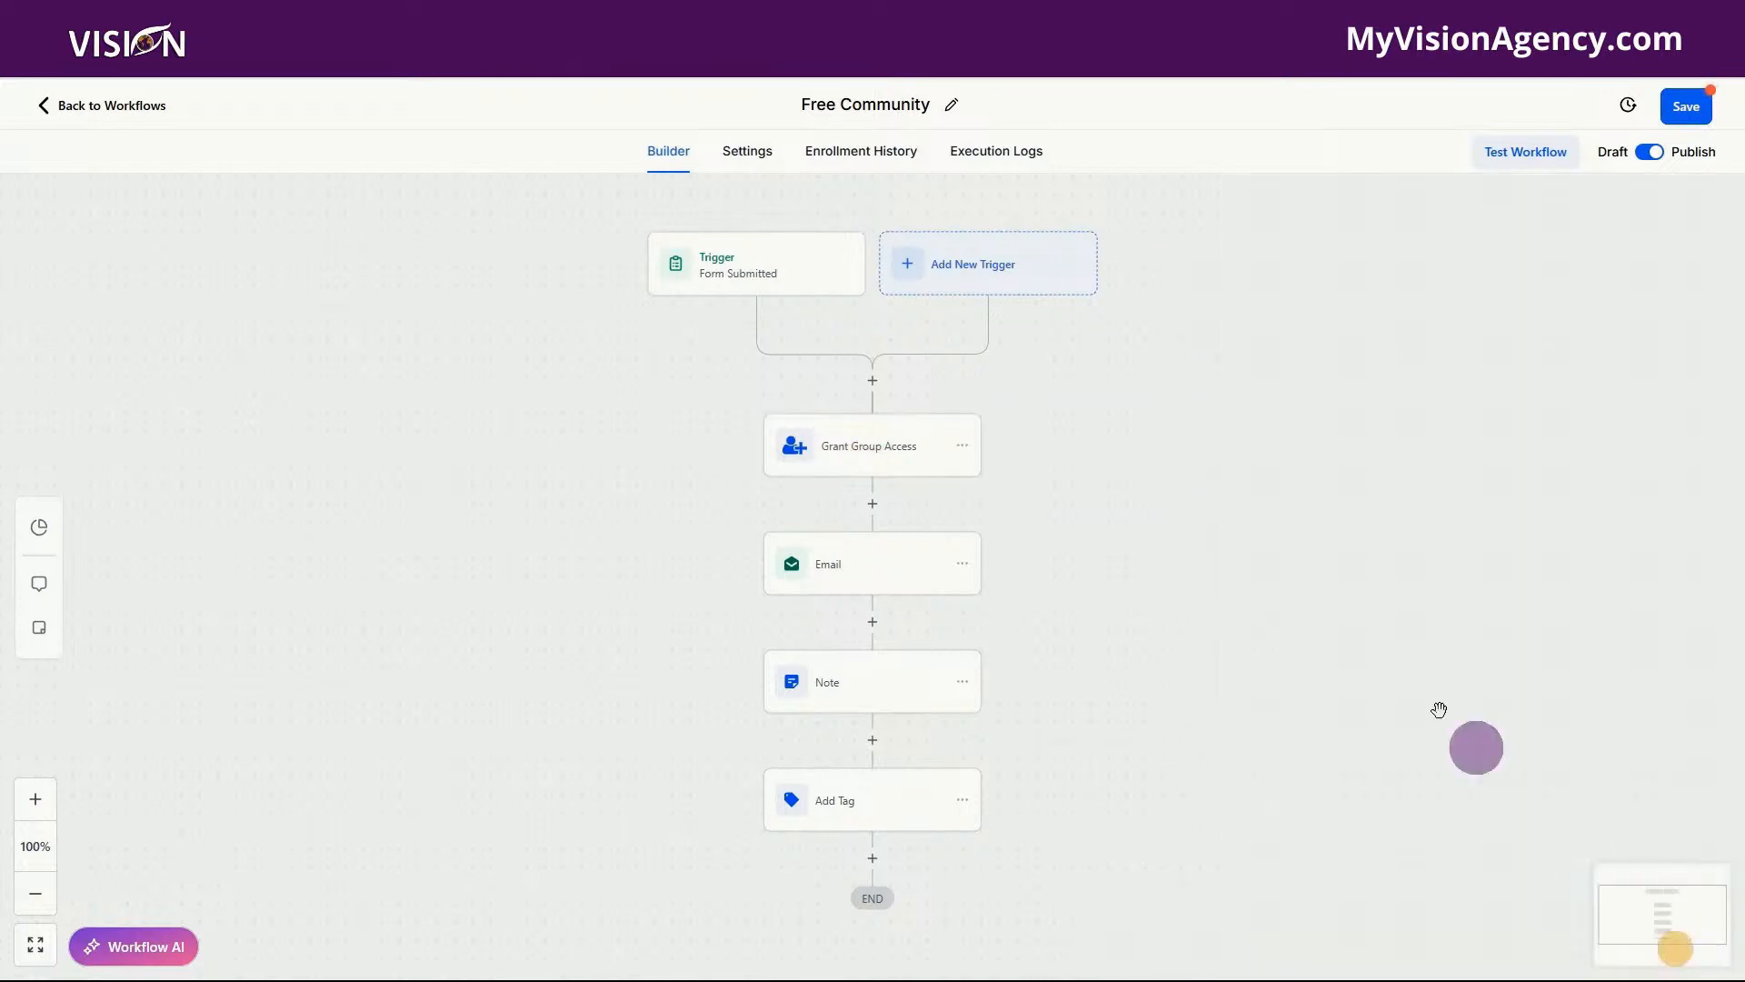
- Correct the subject of the workflow's email action to "You now have access!"
{"action": "left_click", "coordinate": [850, 559]}
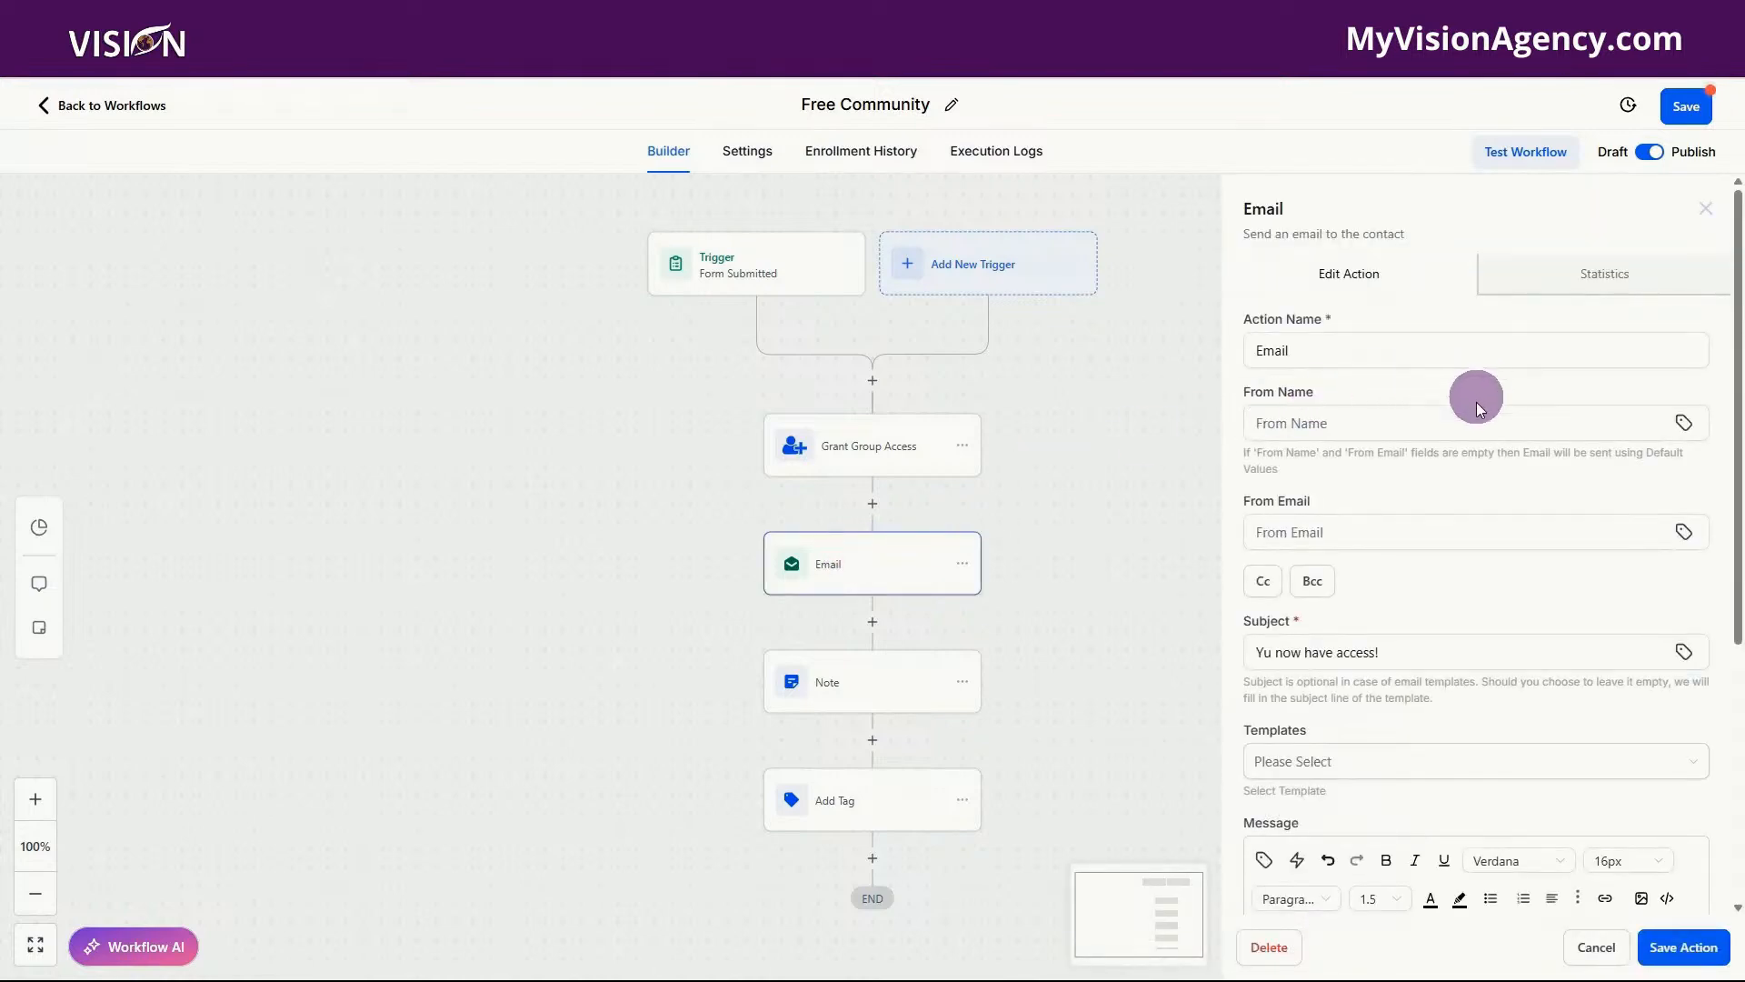
{"action": "scroll", "coordinate": [1482, 518], "scroll_direction": "down", "scroll_amount": 2}
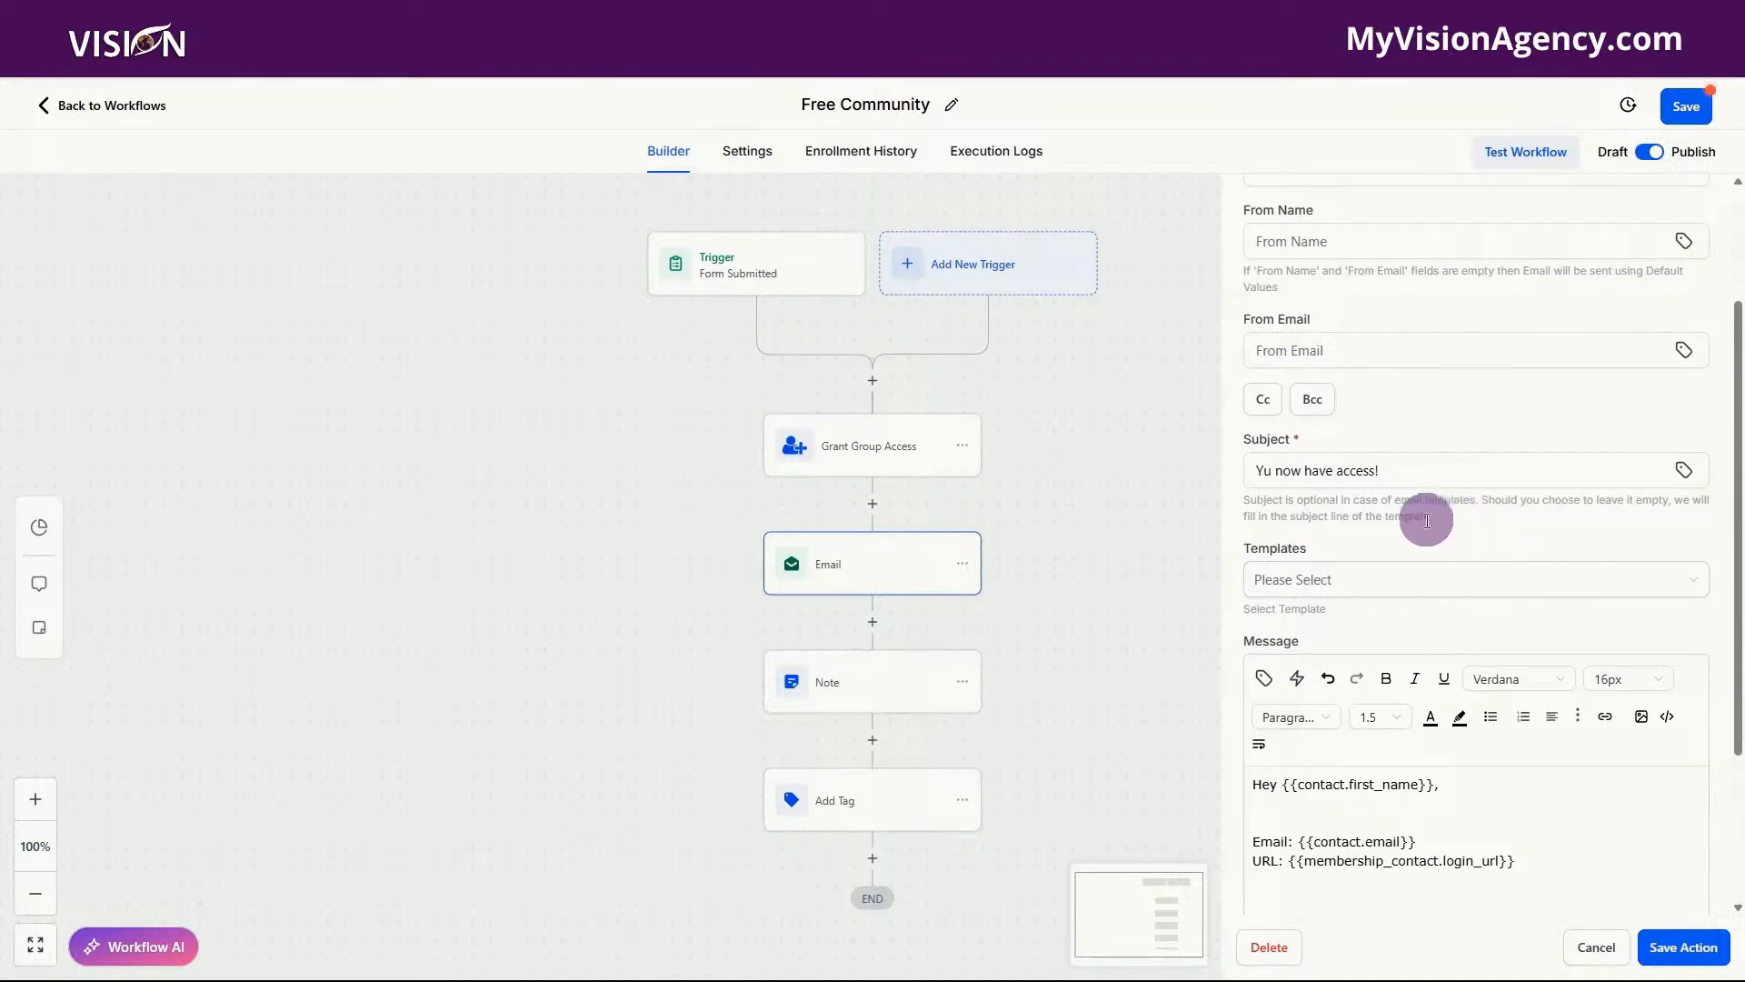
{"action": "left_click", "coordinate": [1267, 472]}
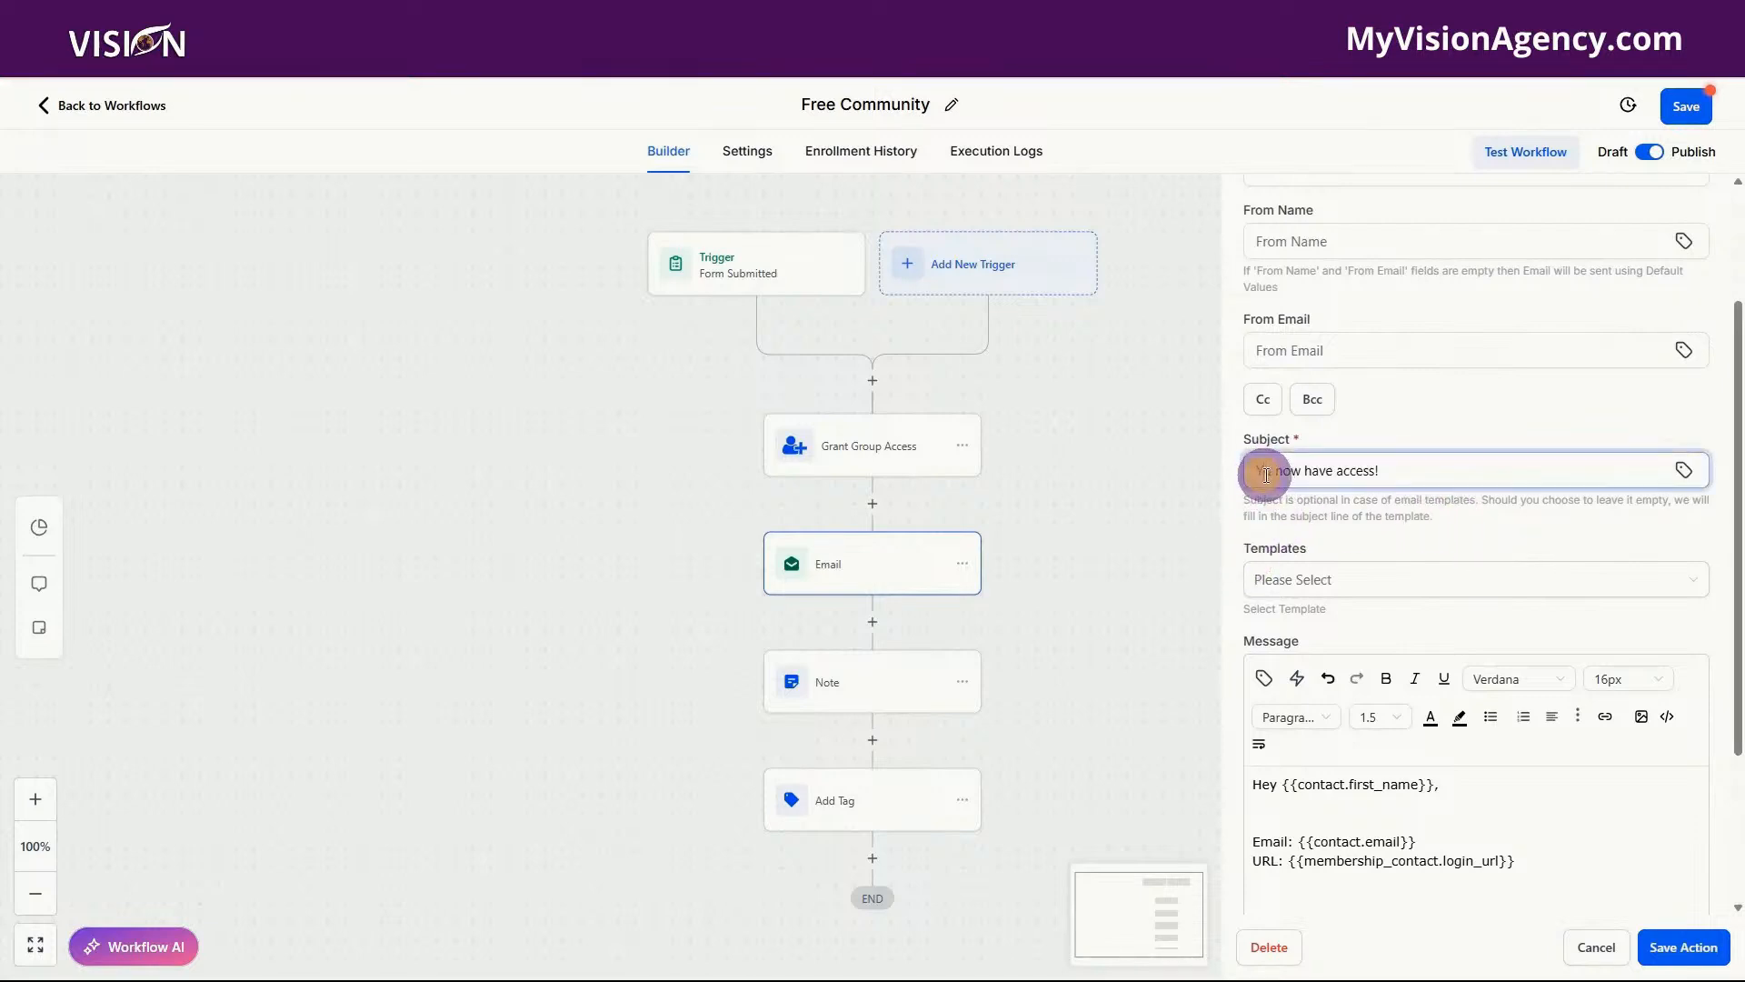
{"action": "left_click", "coordinate": [1458, 401]}
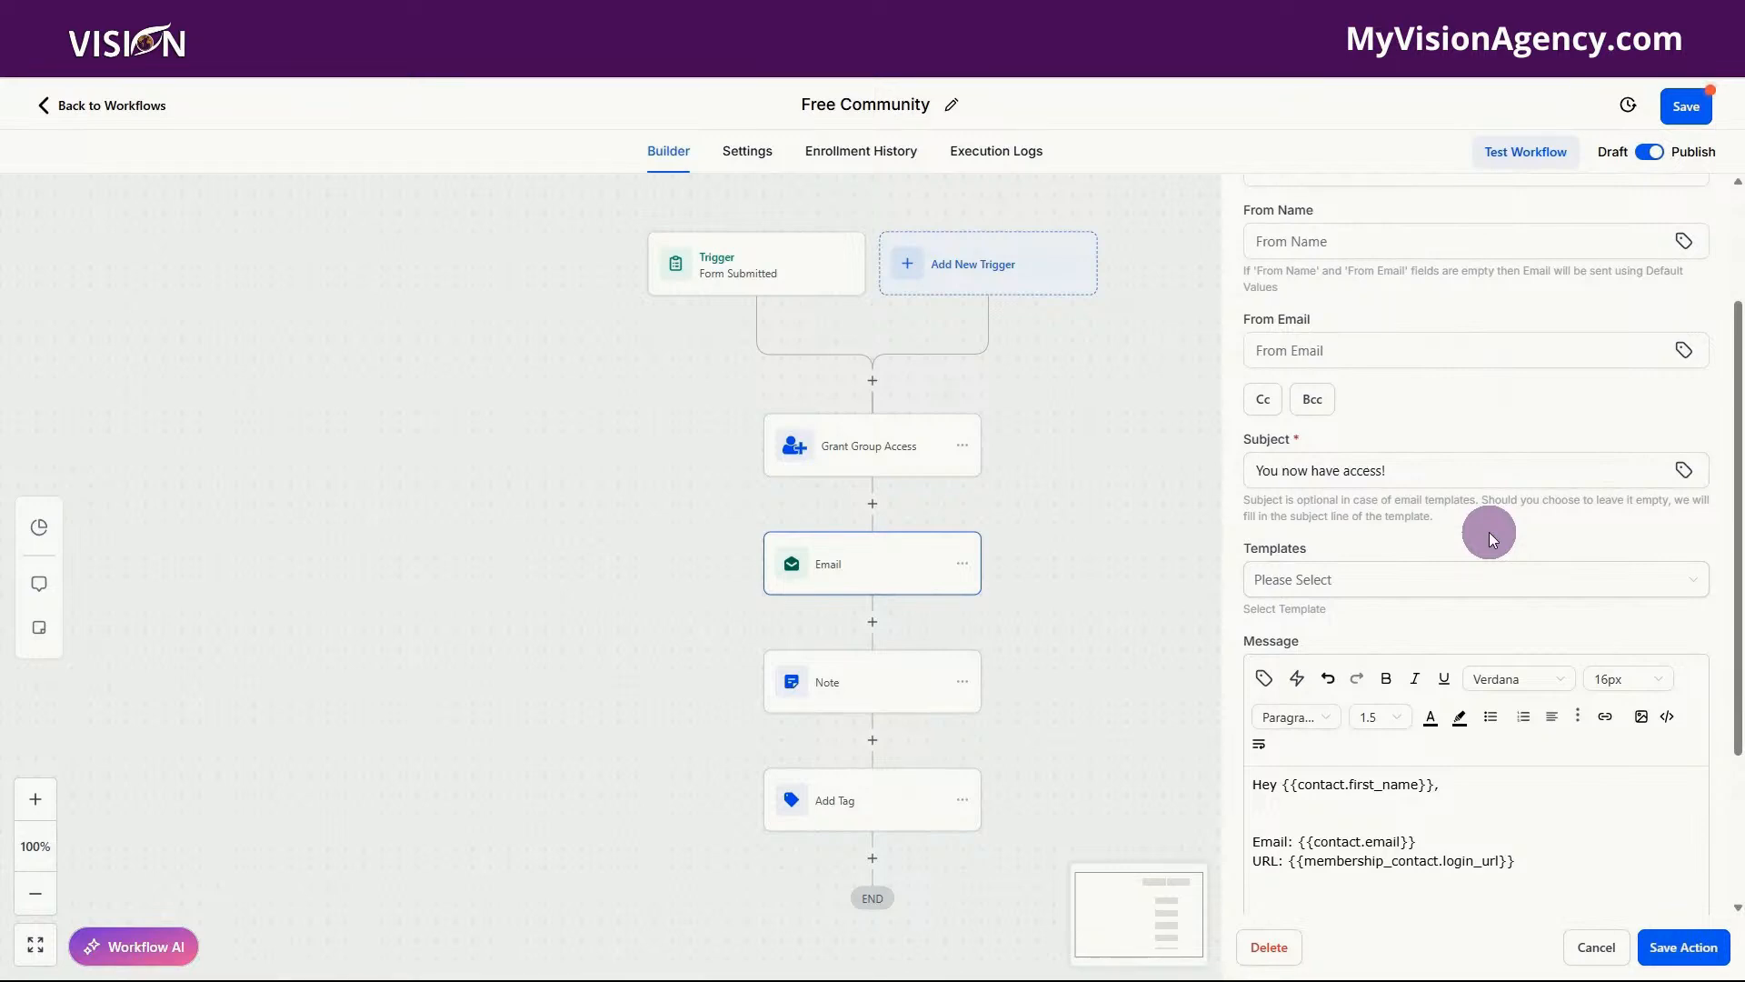
- Replace the URL placeholder in the email message with the Client Portal Contact value Login URL (Magic Link)
{"action": "scroll", "coordinate": [1484, 530], "scroll_direction": "down", "scroll_amount": 2}
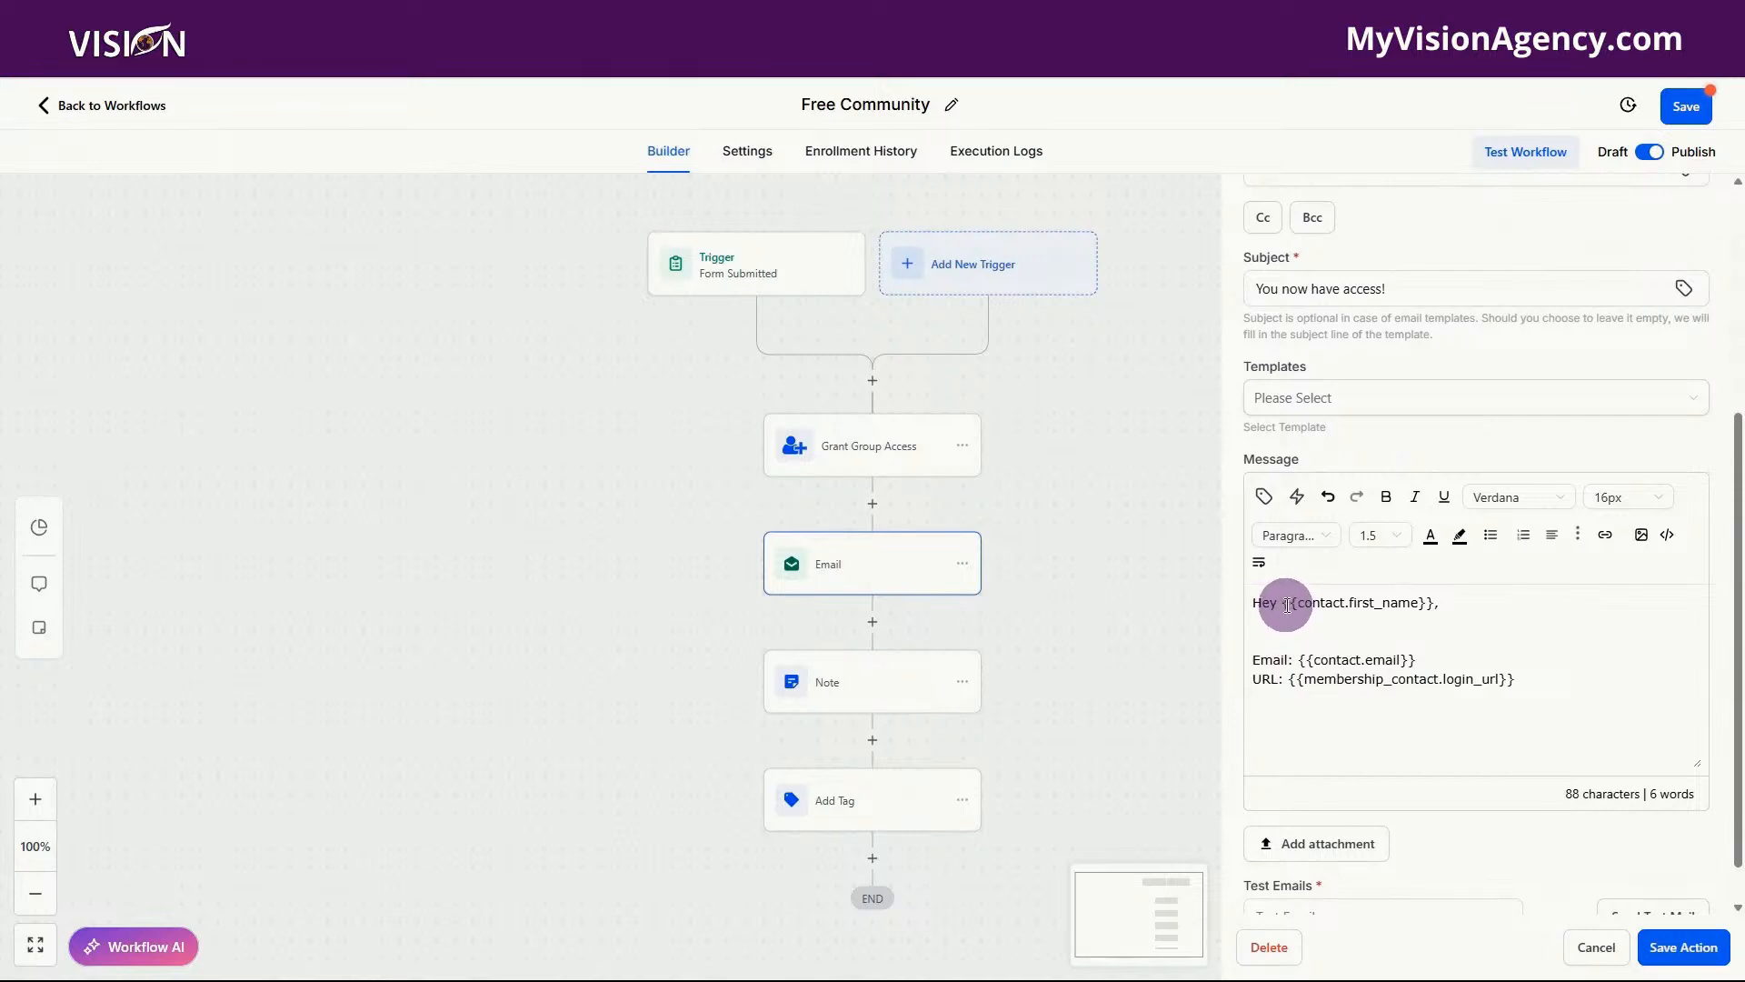
{"action": "left_click_drag", "start_coordinate": [1287, 604], "coordinate": [1434, 603]}
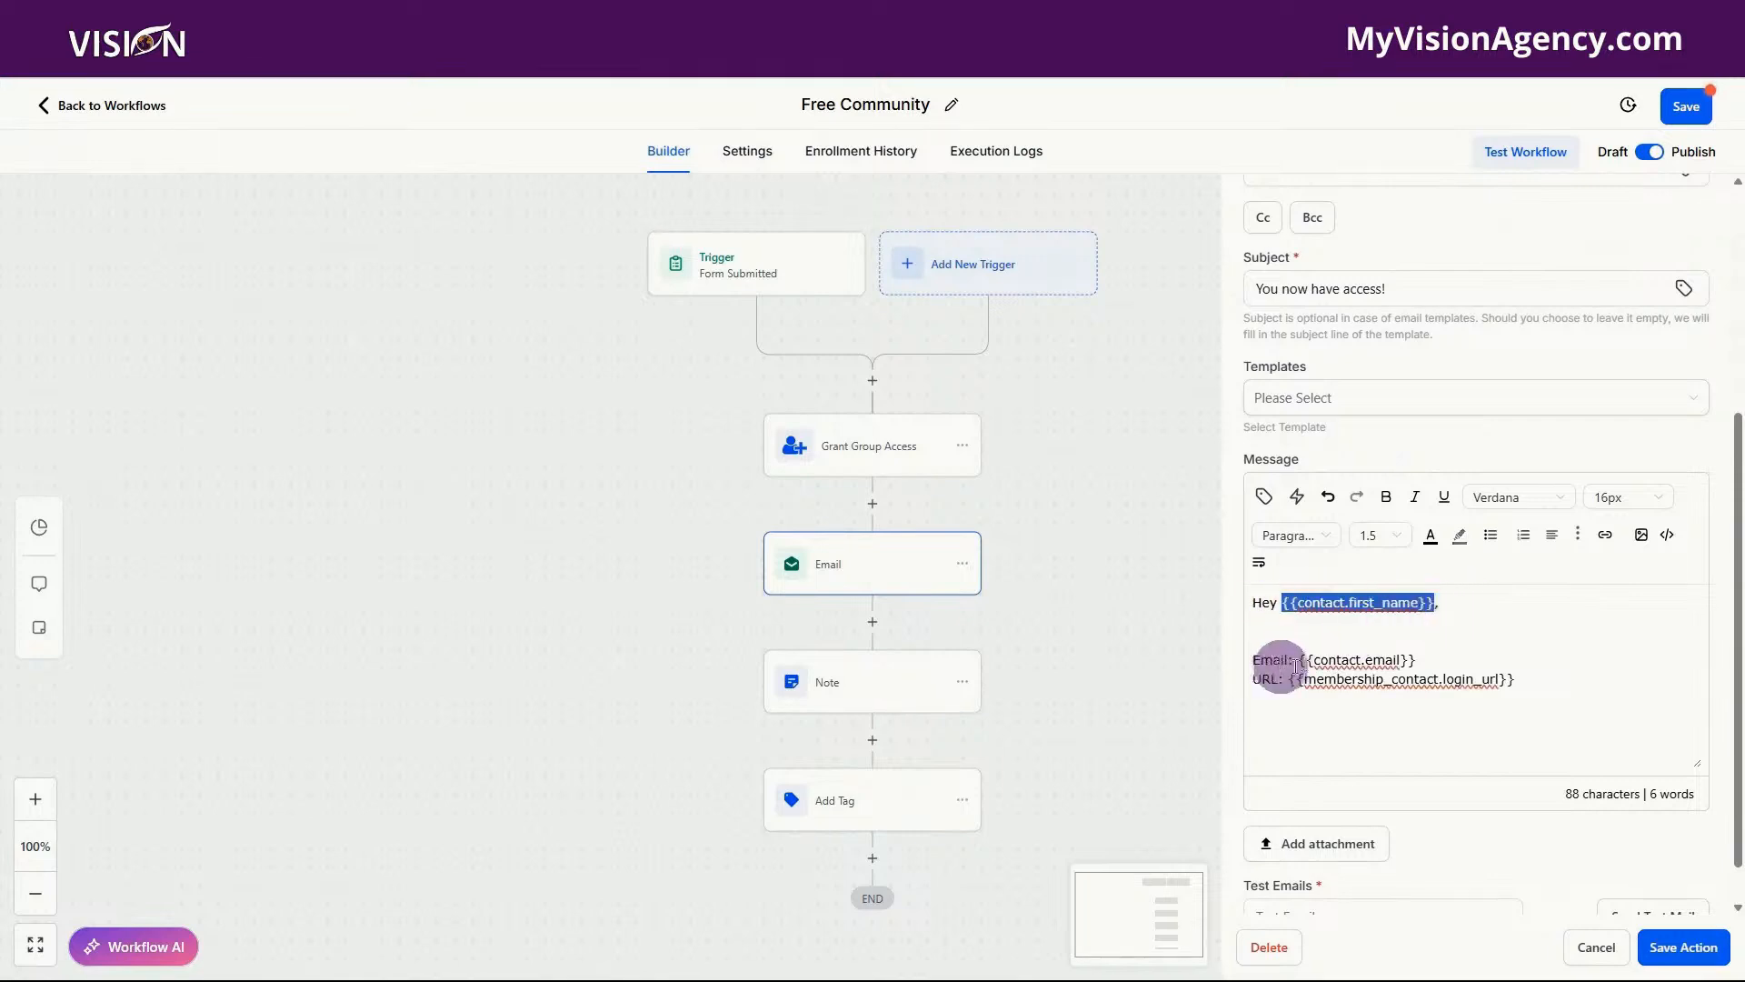
{"action": "left_click", "coordinate": [1425, 670]}
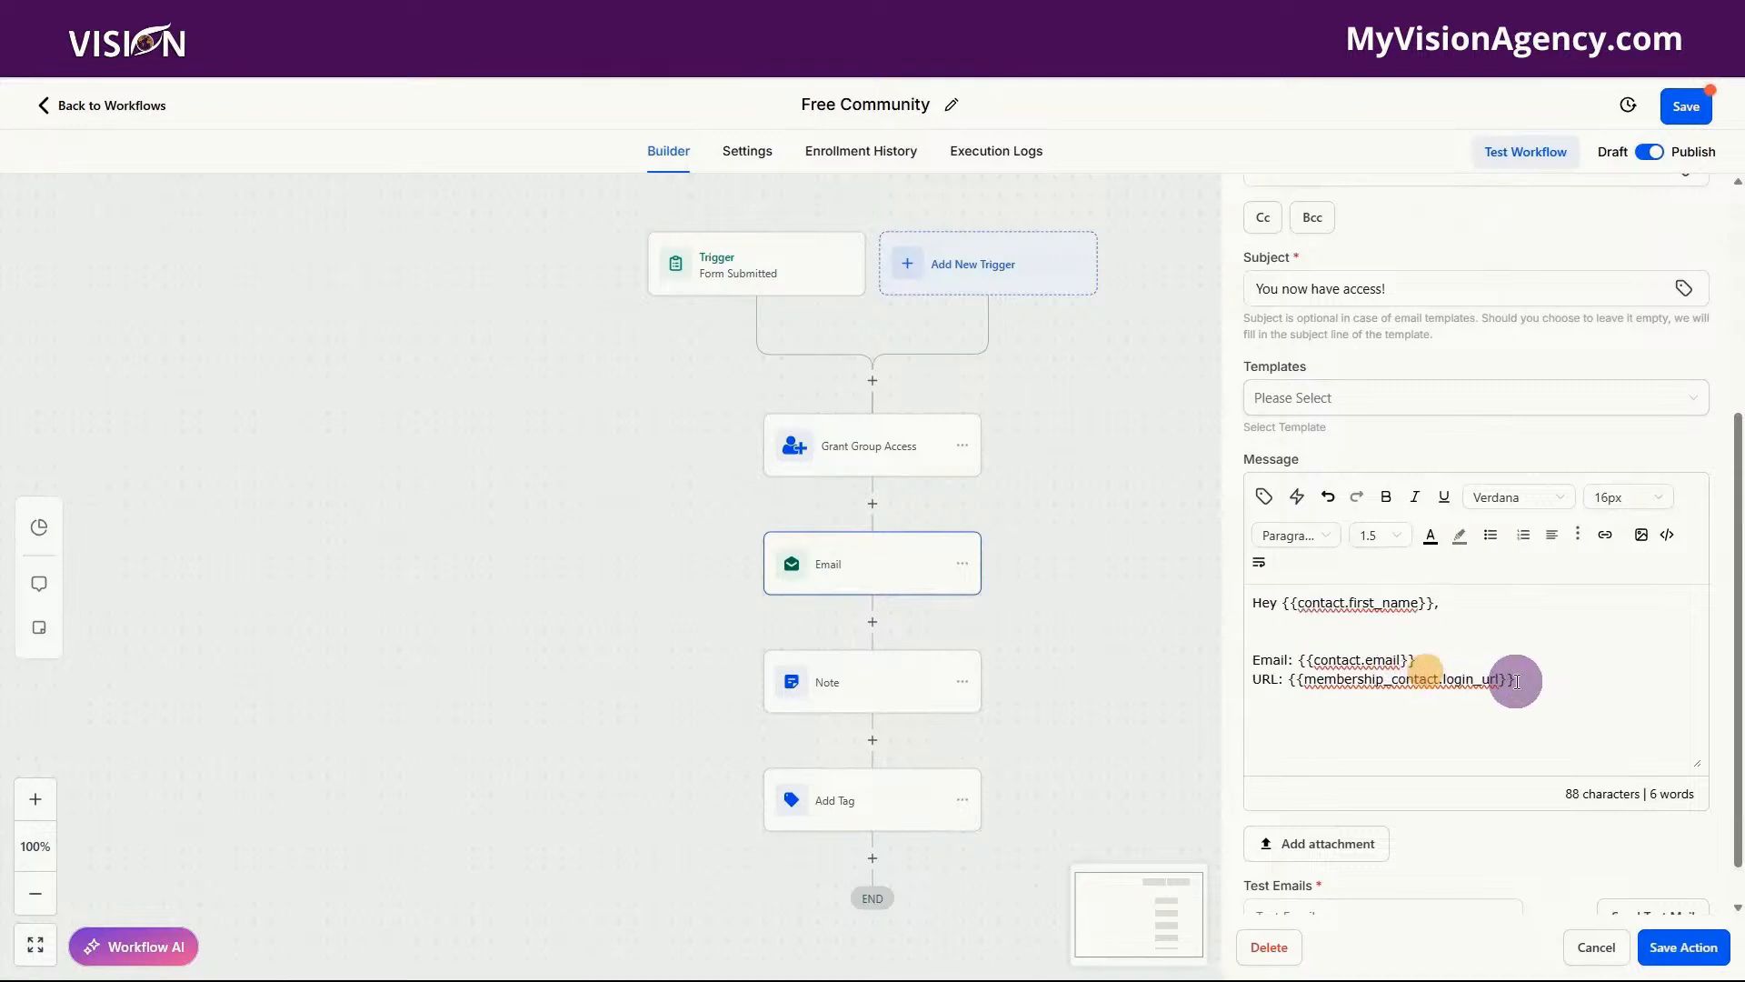
{"action": "left_click_drag", "start_coordinate": [1516, 681], "coordinate": [1286, 683]}
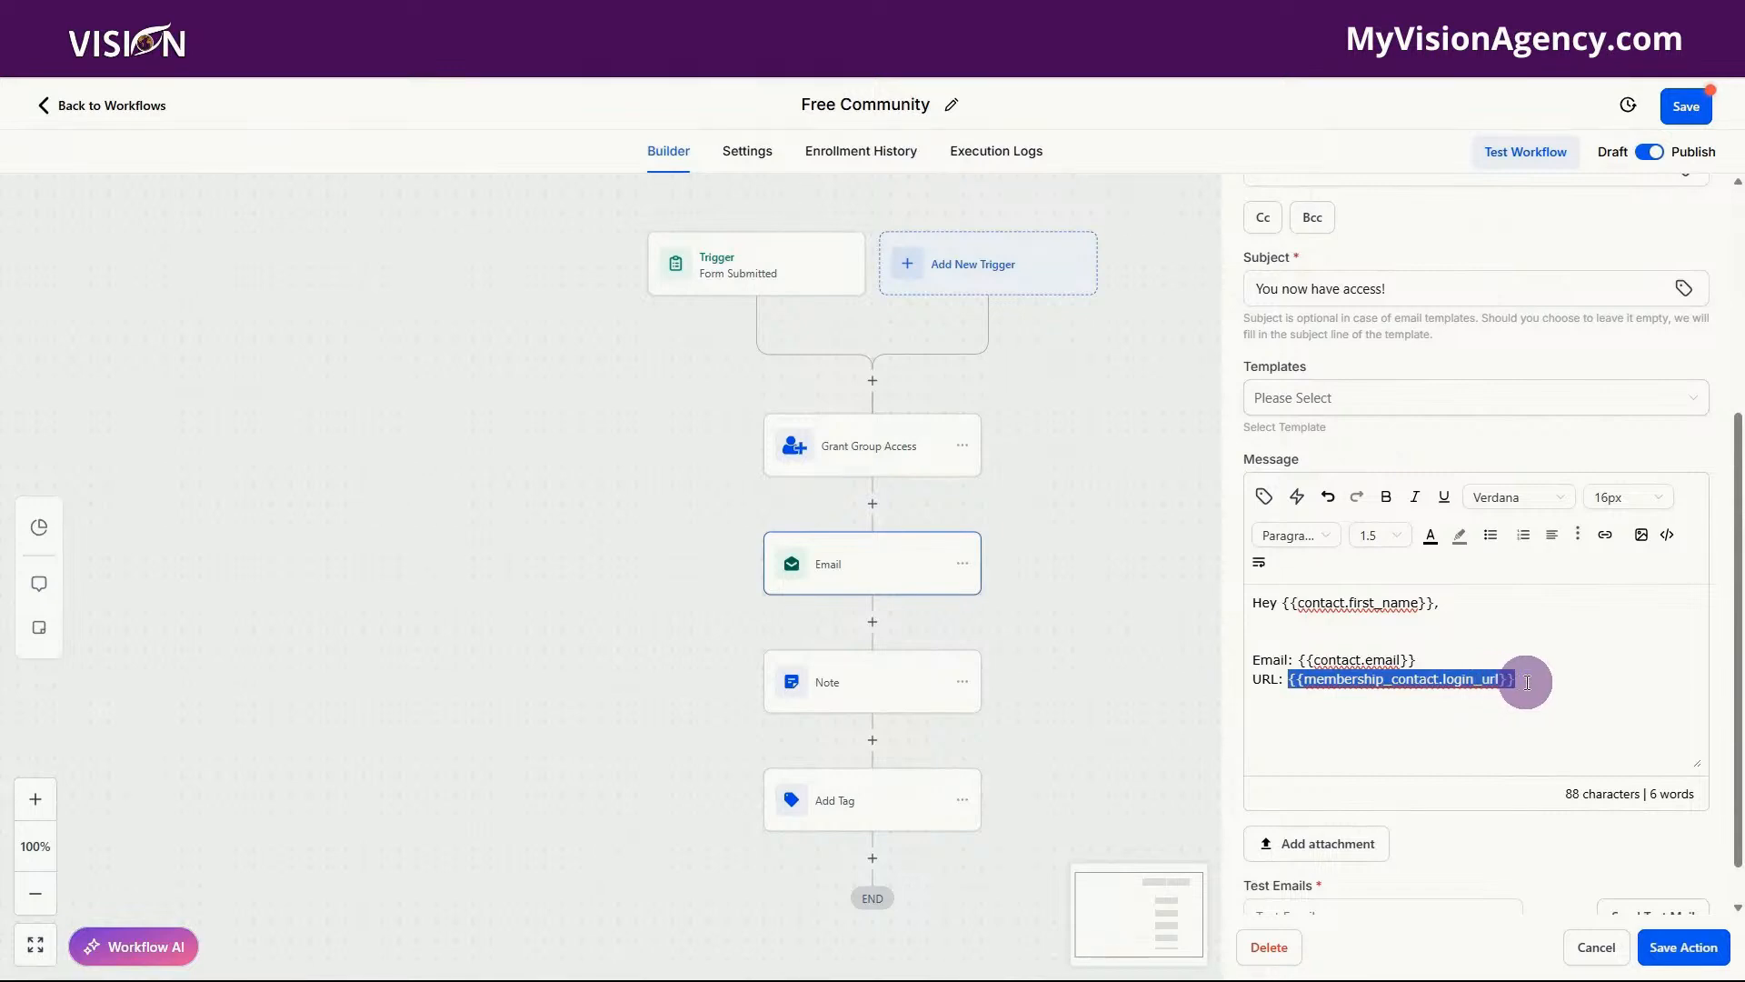
{"action": "key", "text": "BackSpace"}
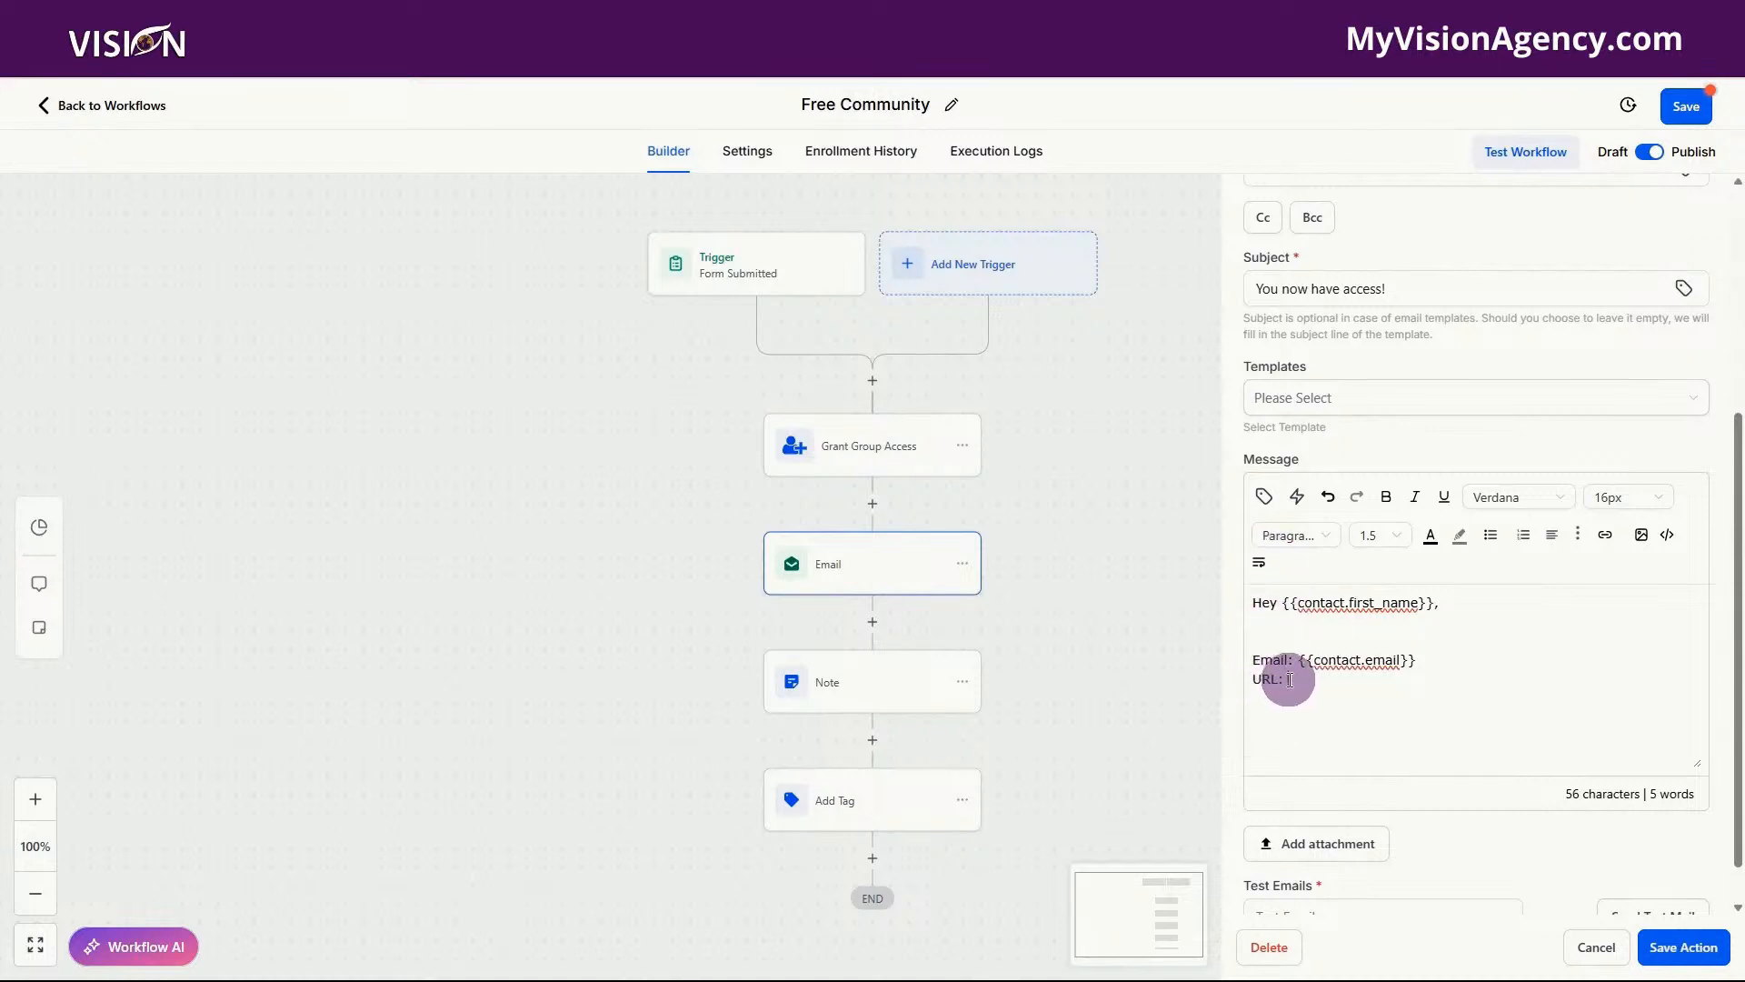
{"action": "left_click", "coordinate": [1265, 499]}
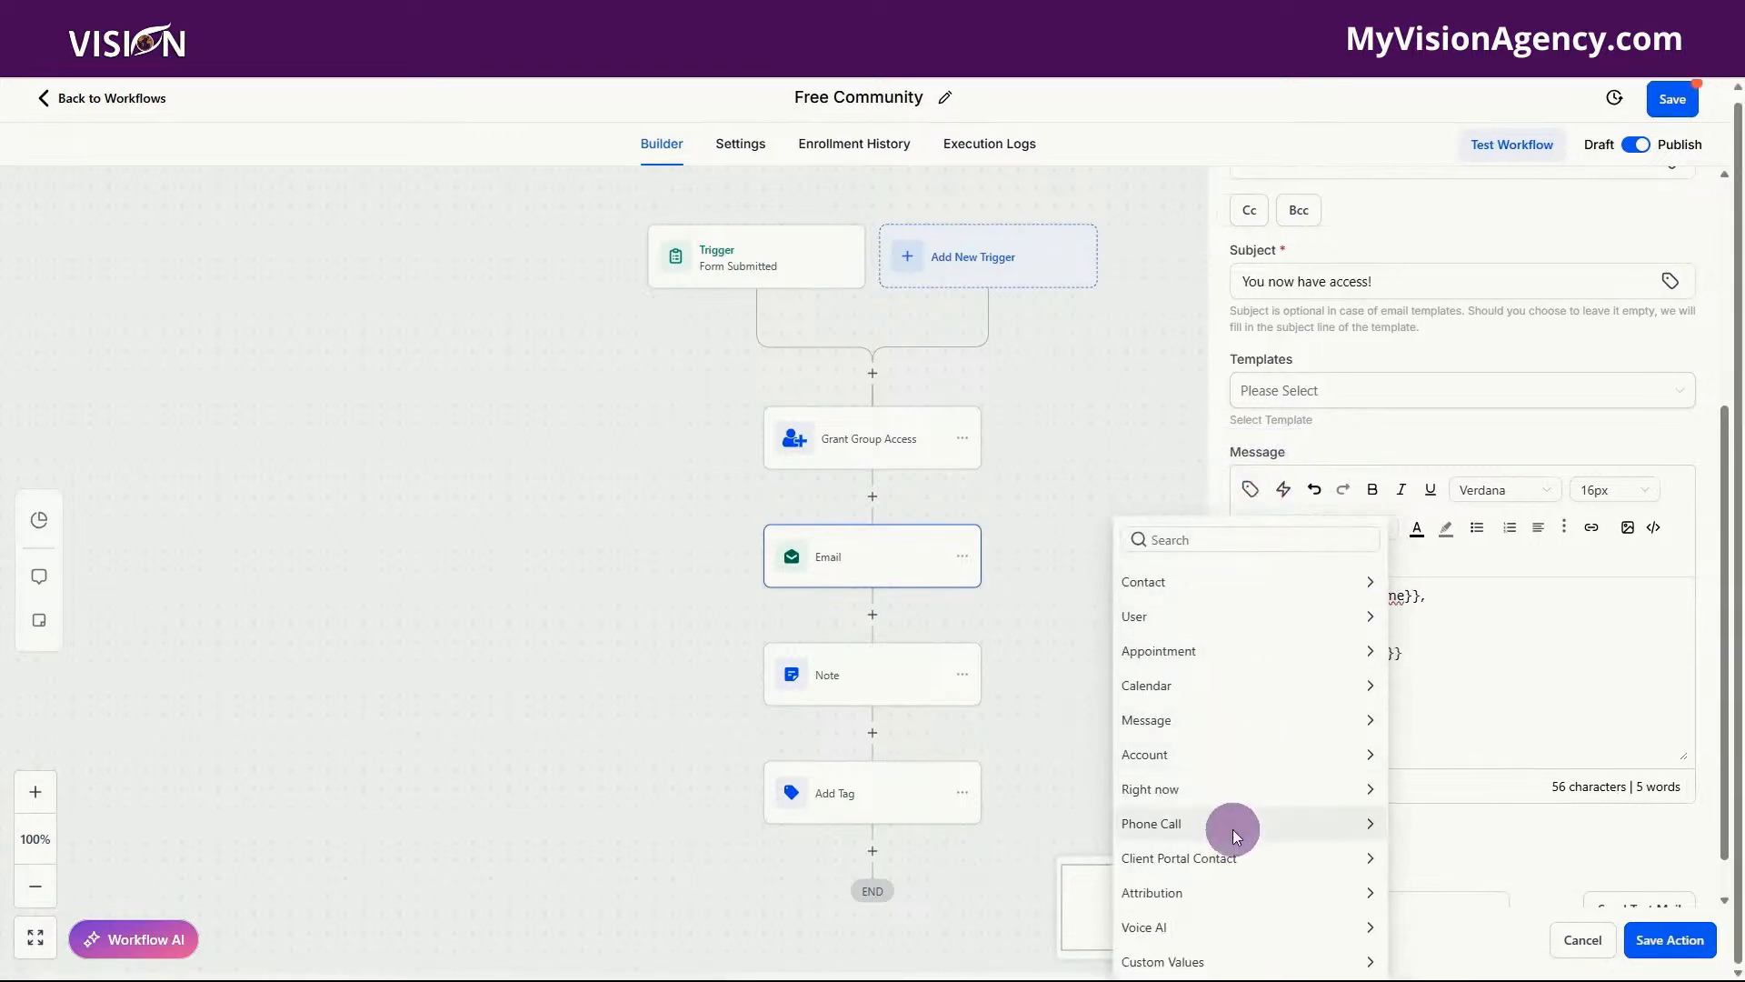
{"action": "left_click", "coordinate": [1232, 862]}
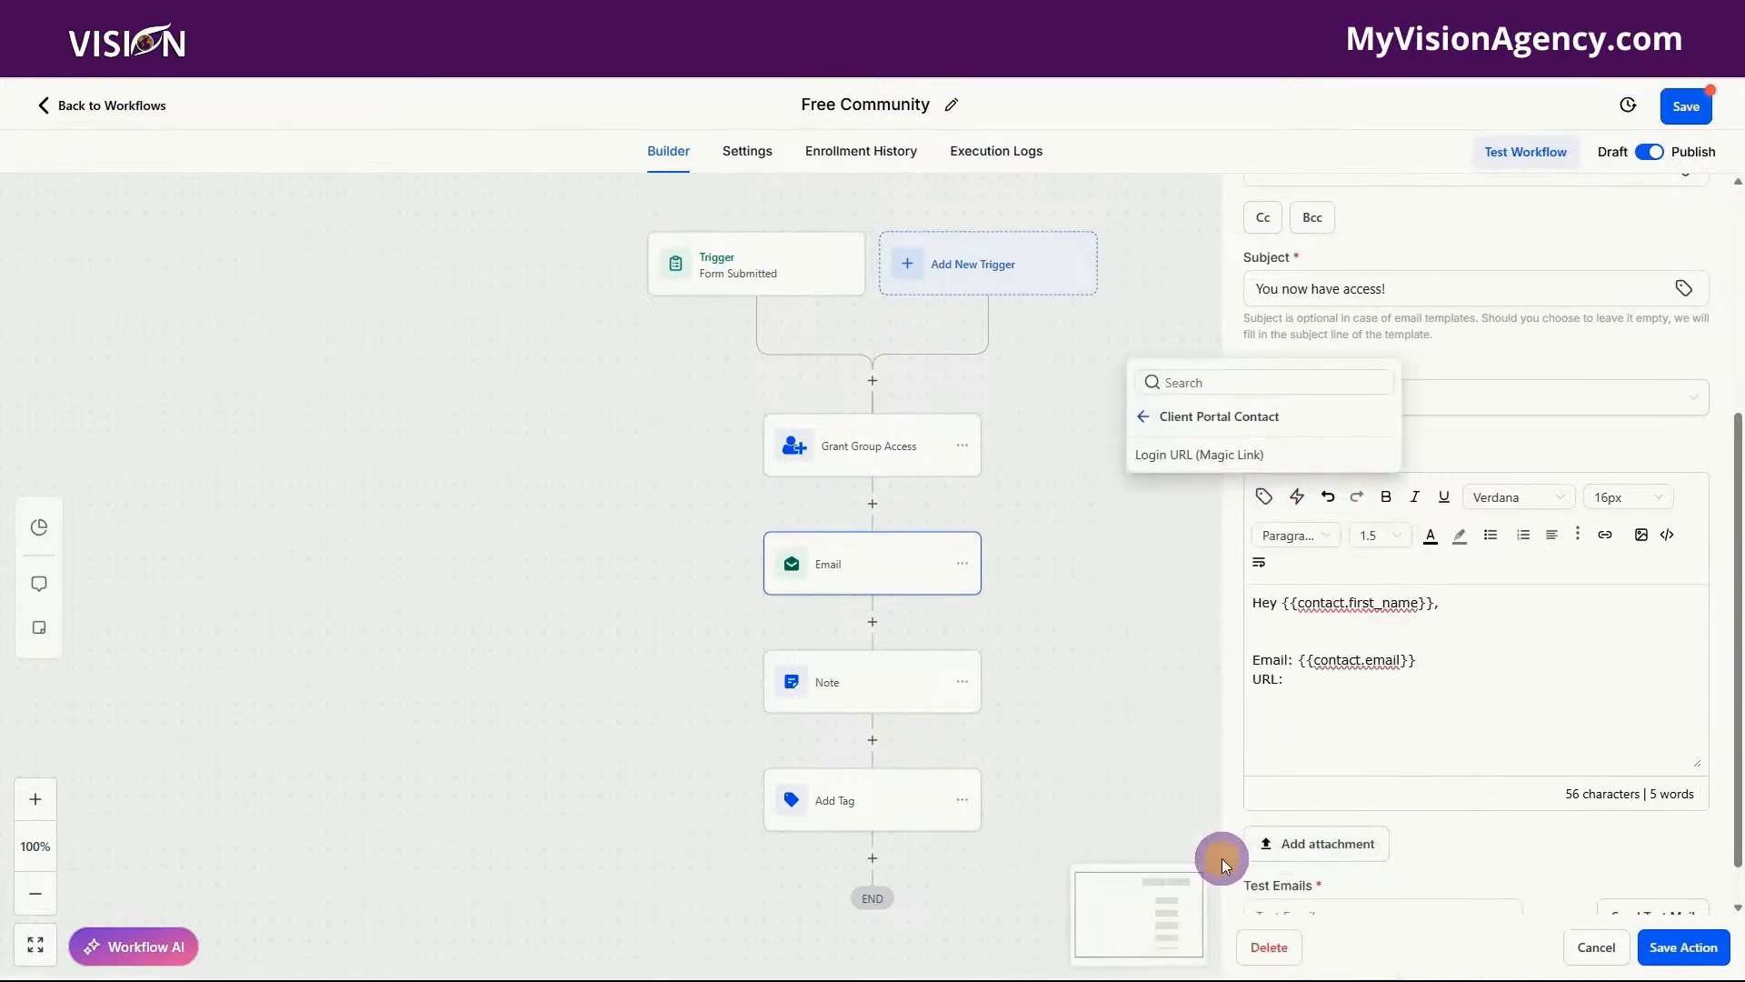
{"action": "left_click", "coordinate": [1193, 454]}
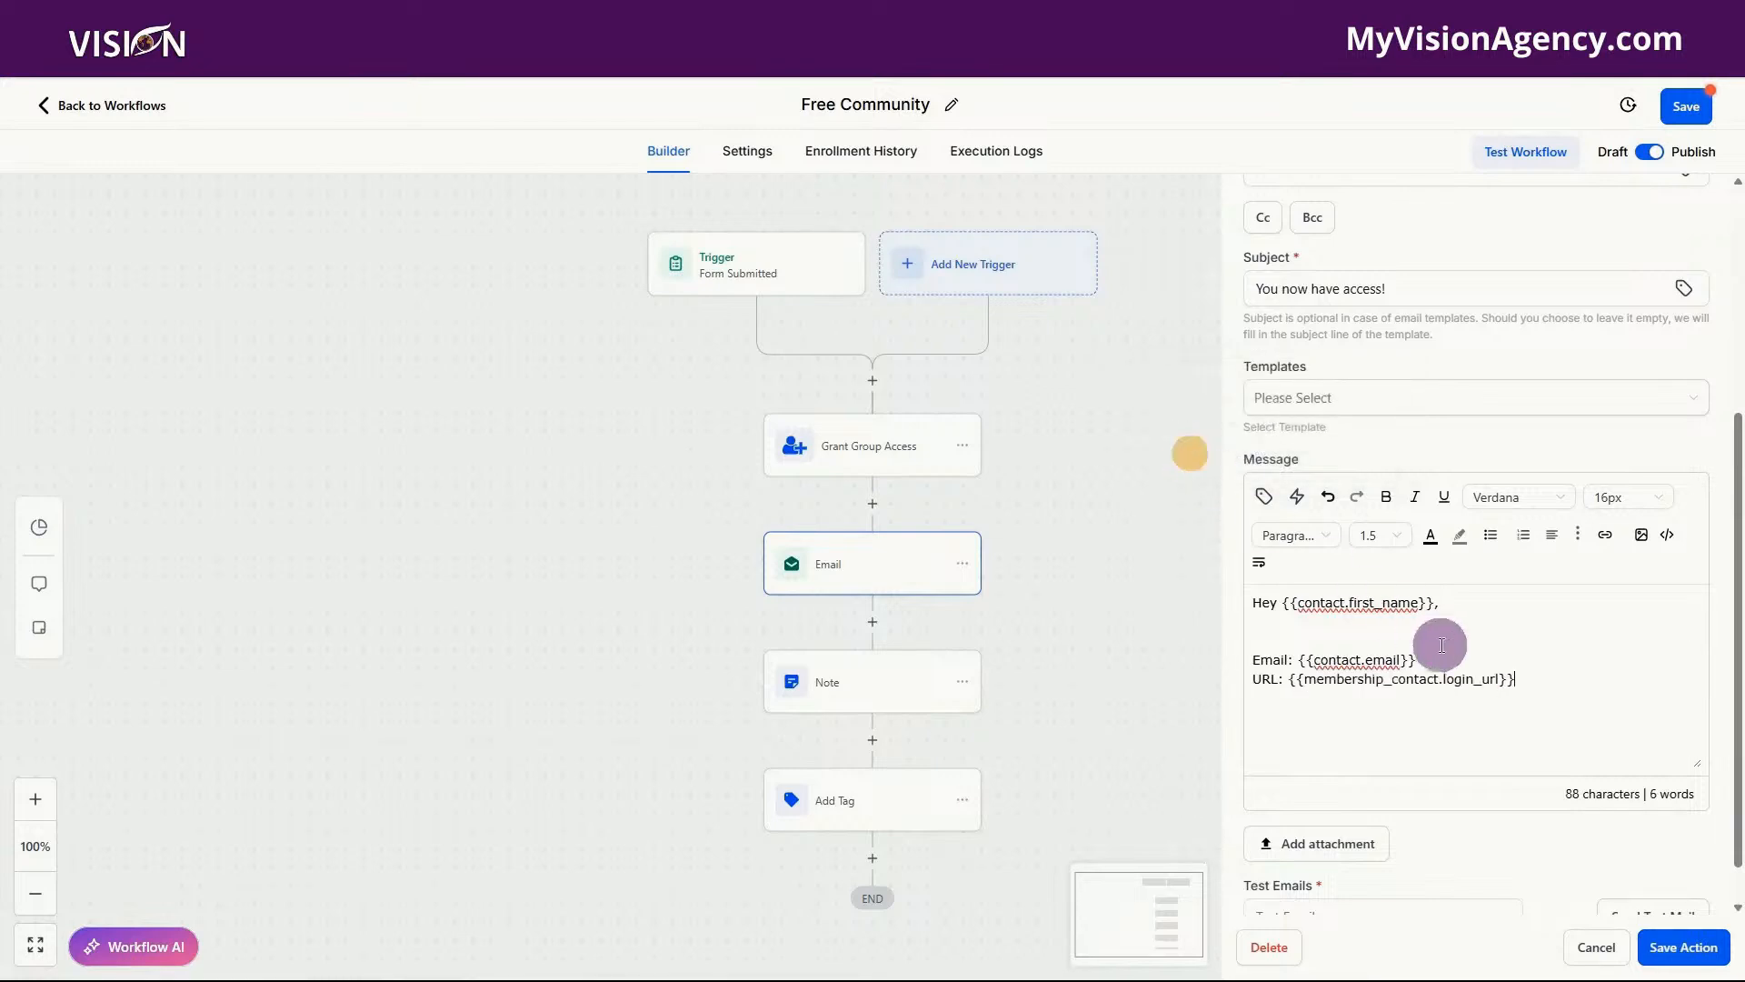
- Check the email and URL lines of the message and save the email action
{"action": "left_click_drag", "start_coordinate": [1525, 684], "coordinate": [1295, 684]}
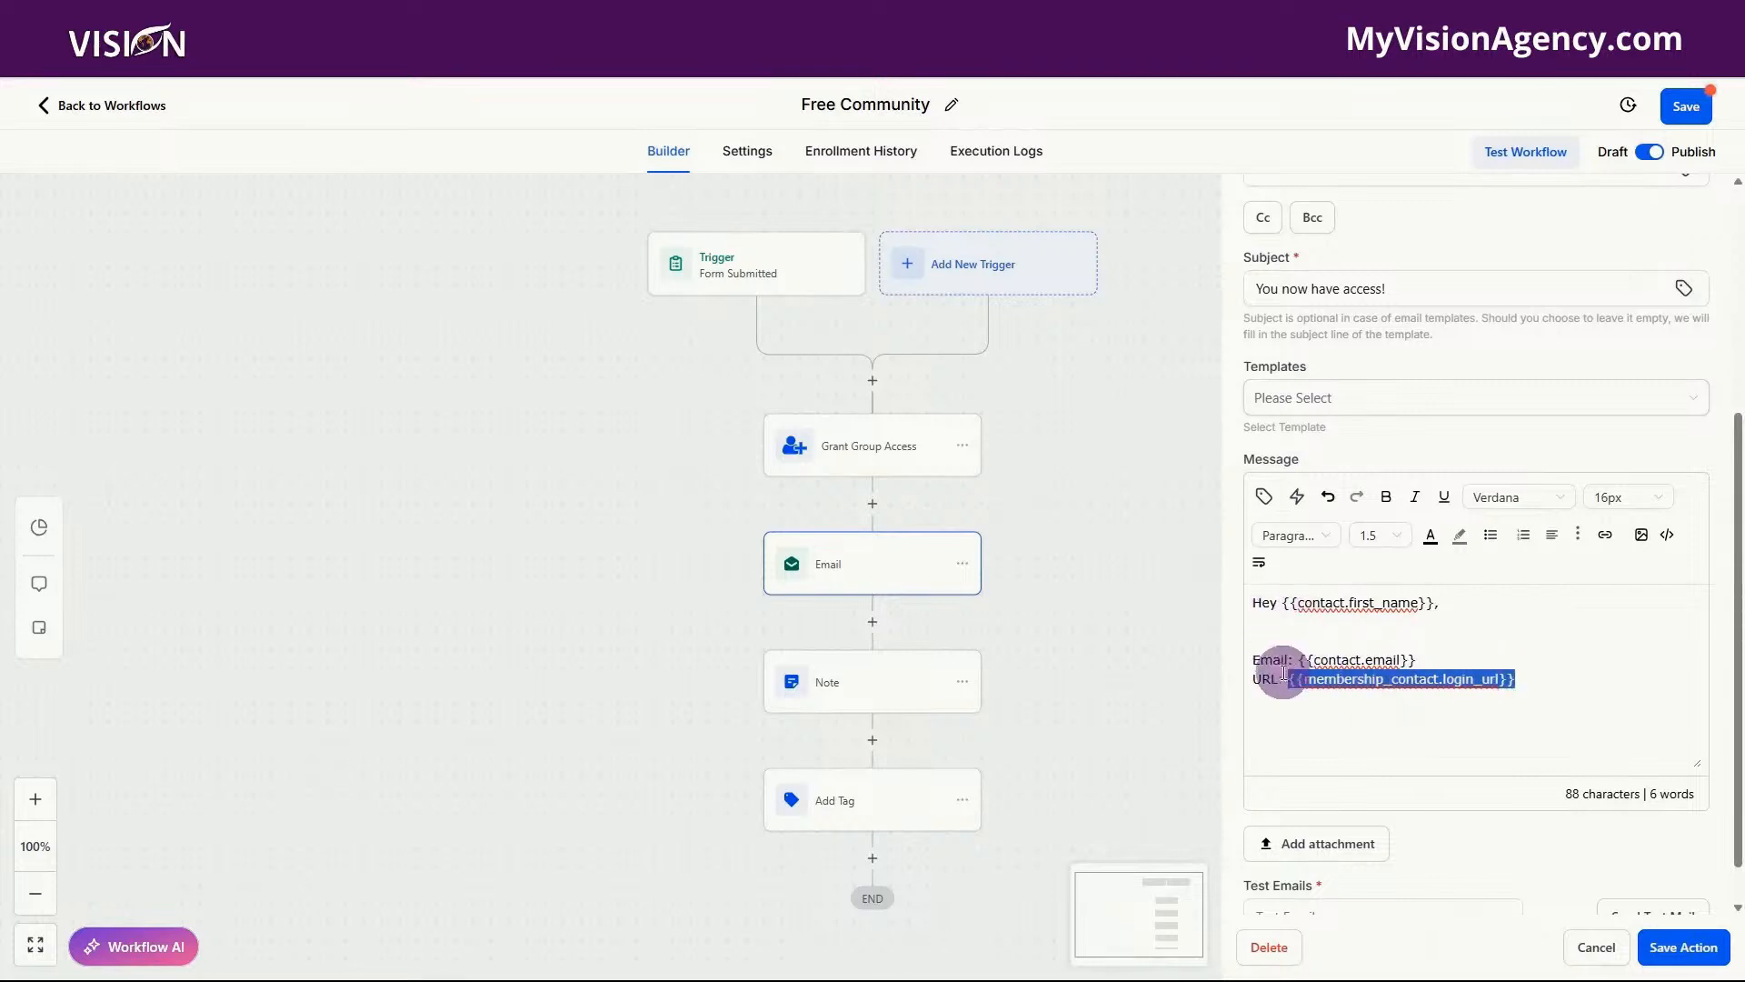
{"action": "left_click_drag", "start_coordinate": [1254, 660], "coordinate": [1459, 664]}
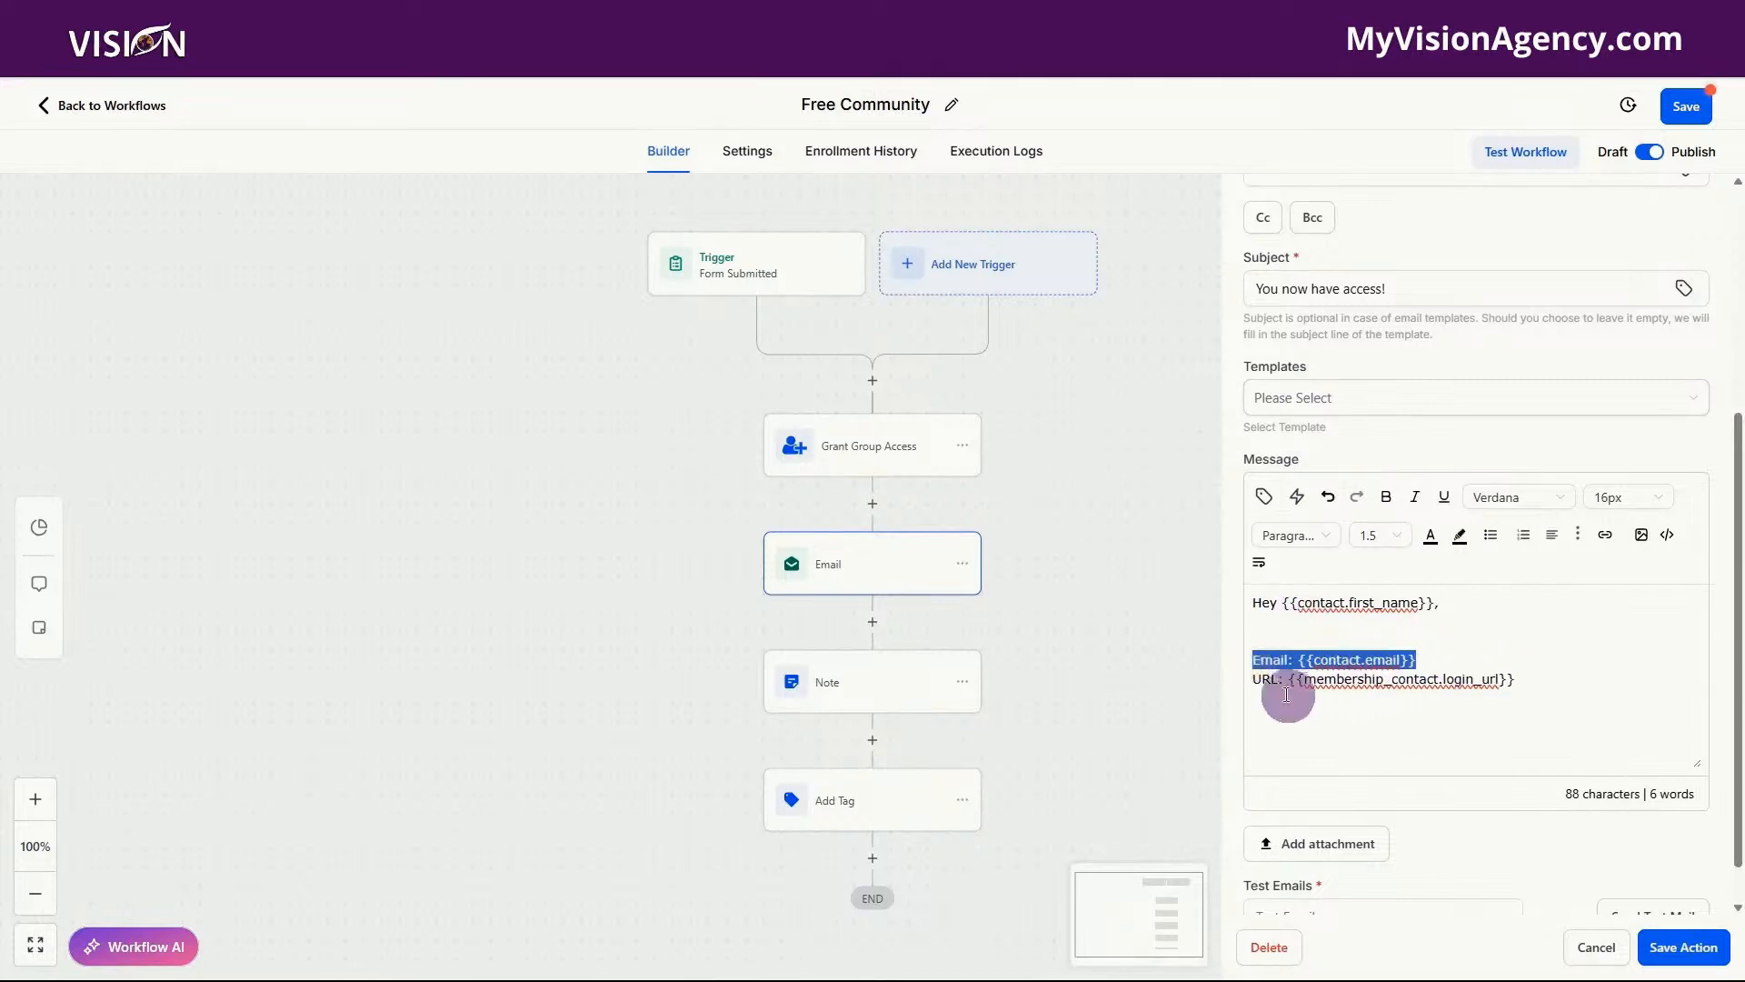
{"action": "left_click_drag", "start_coordinate": [1253, 680], "coordinate": [1561, 697]}
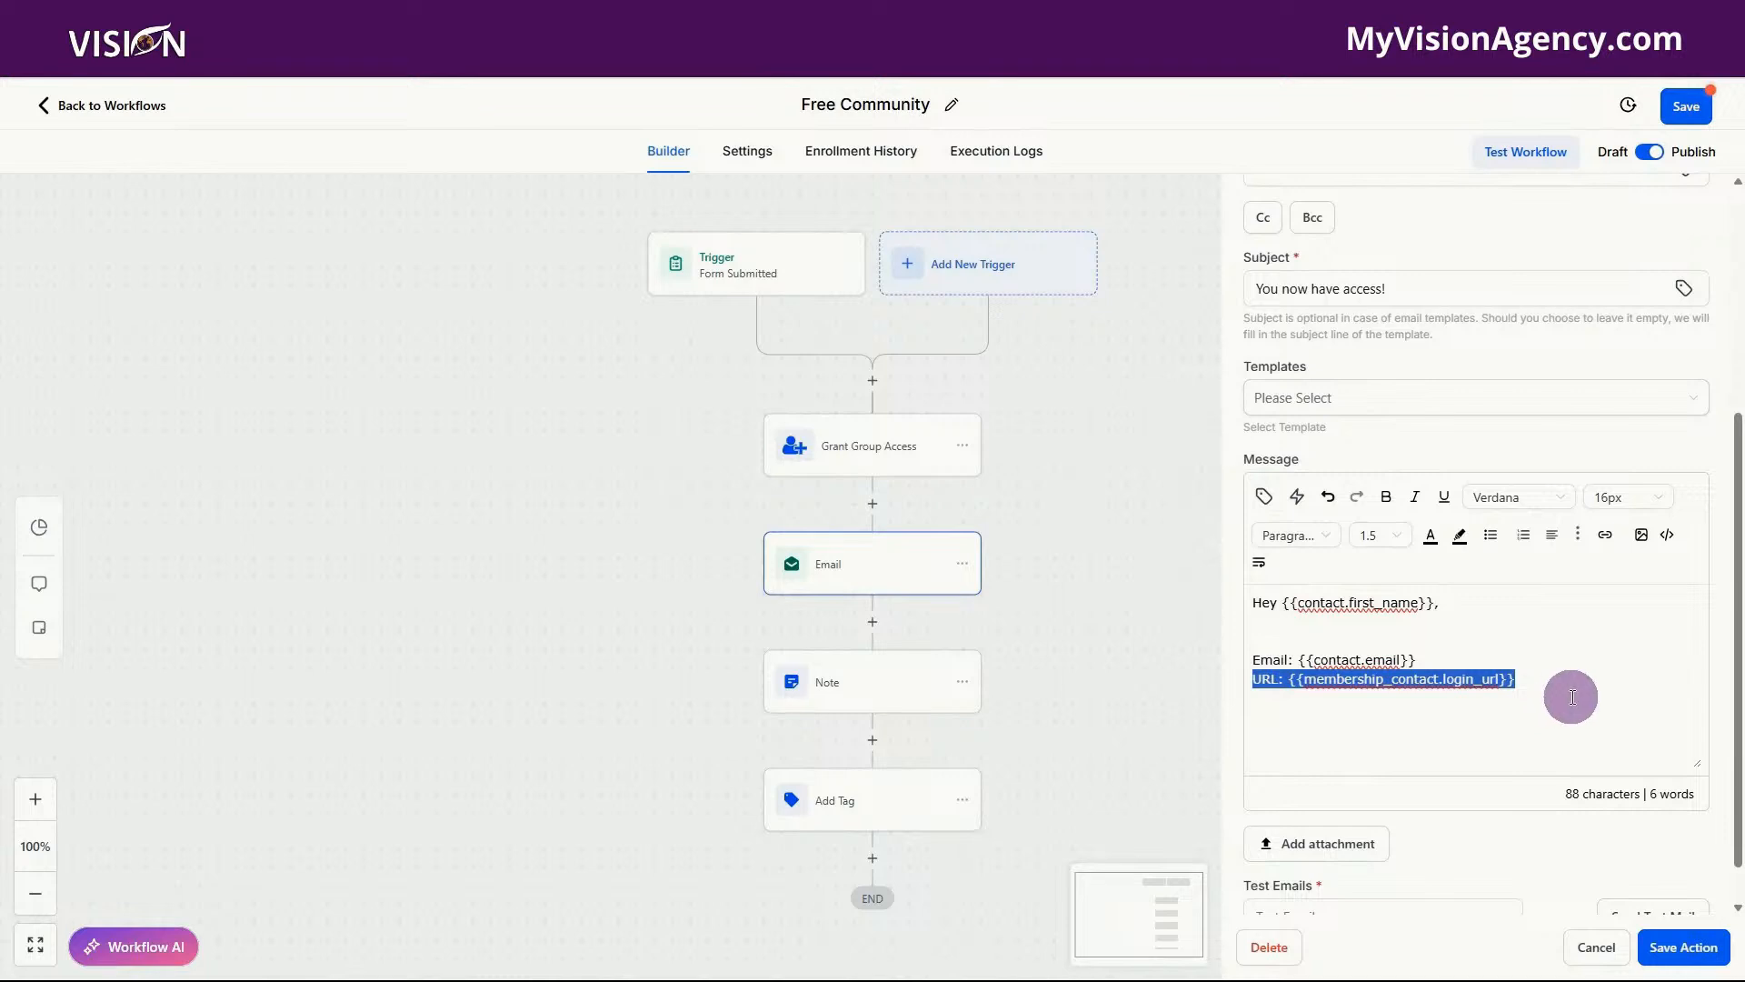
{"action": "left_click", "coordinate": [1680, 948]}
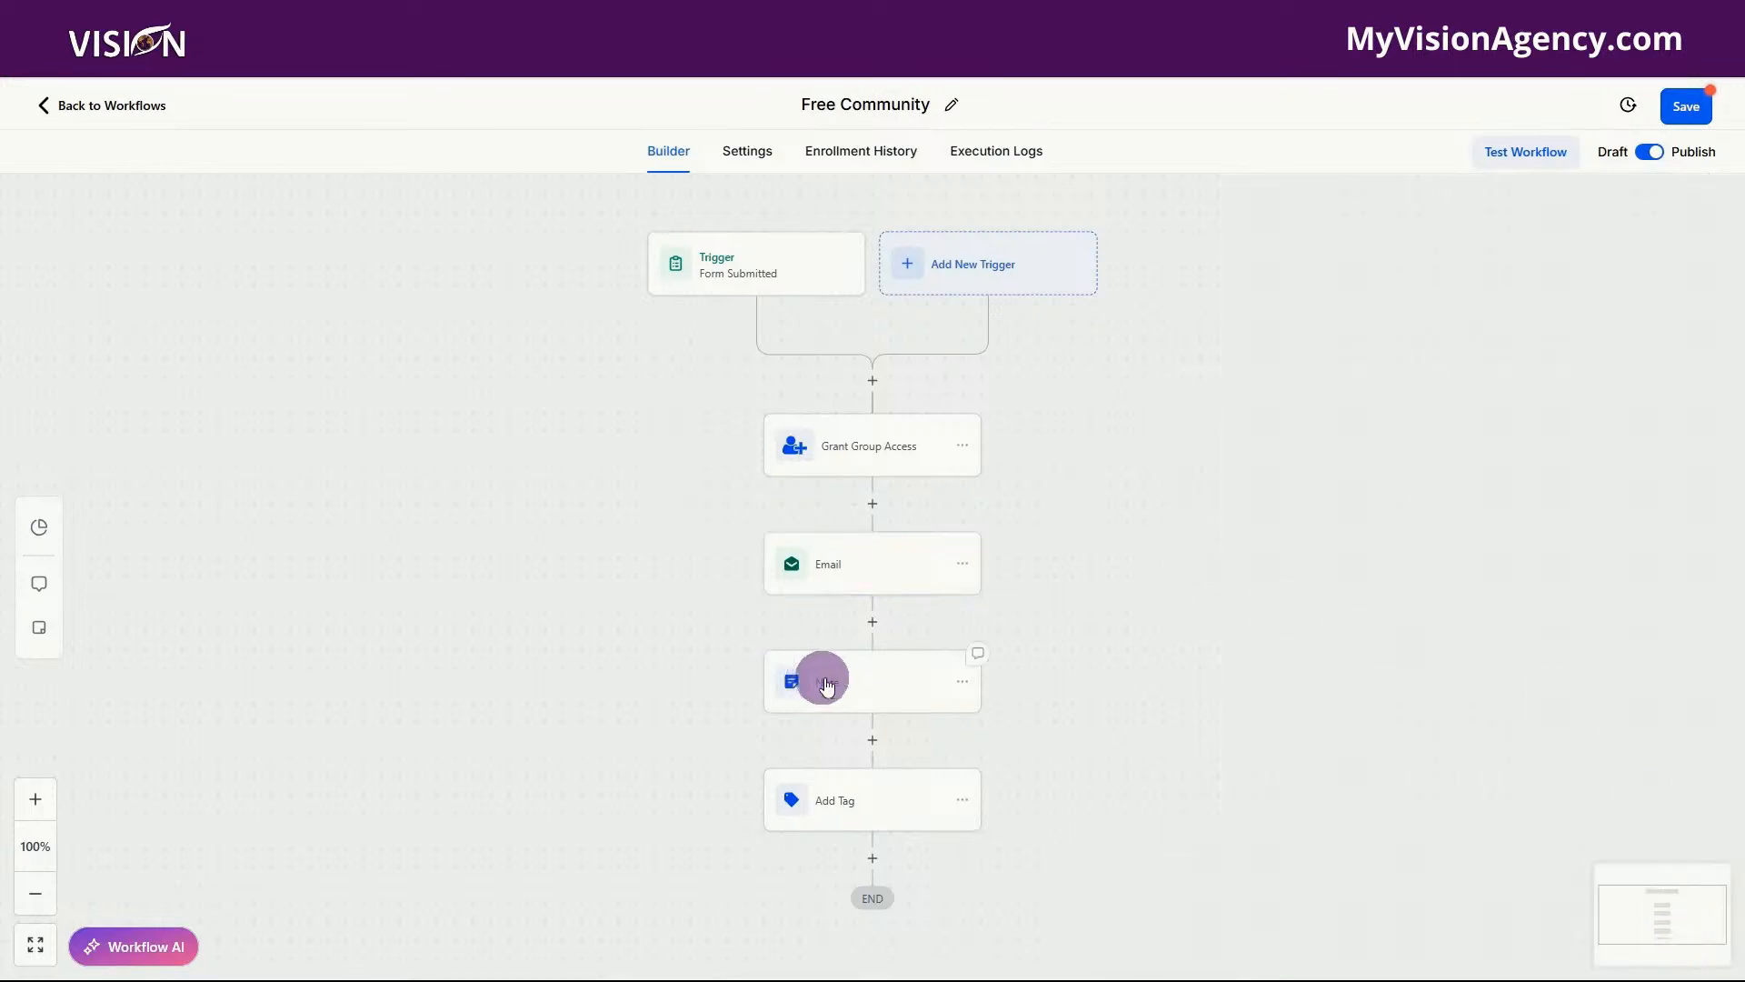
- Check the note text and the tag set by the Note and Add Tag actions and save the Free Community workflow
{"action": "left_click", "coordinate": [858, 679]}
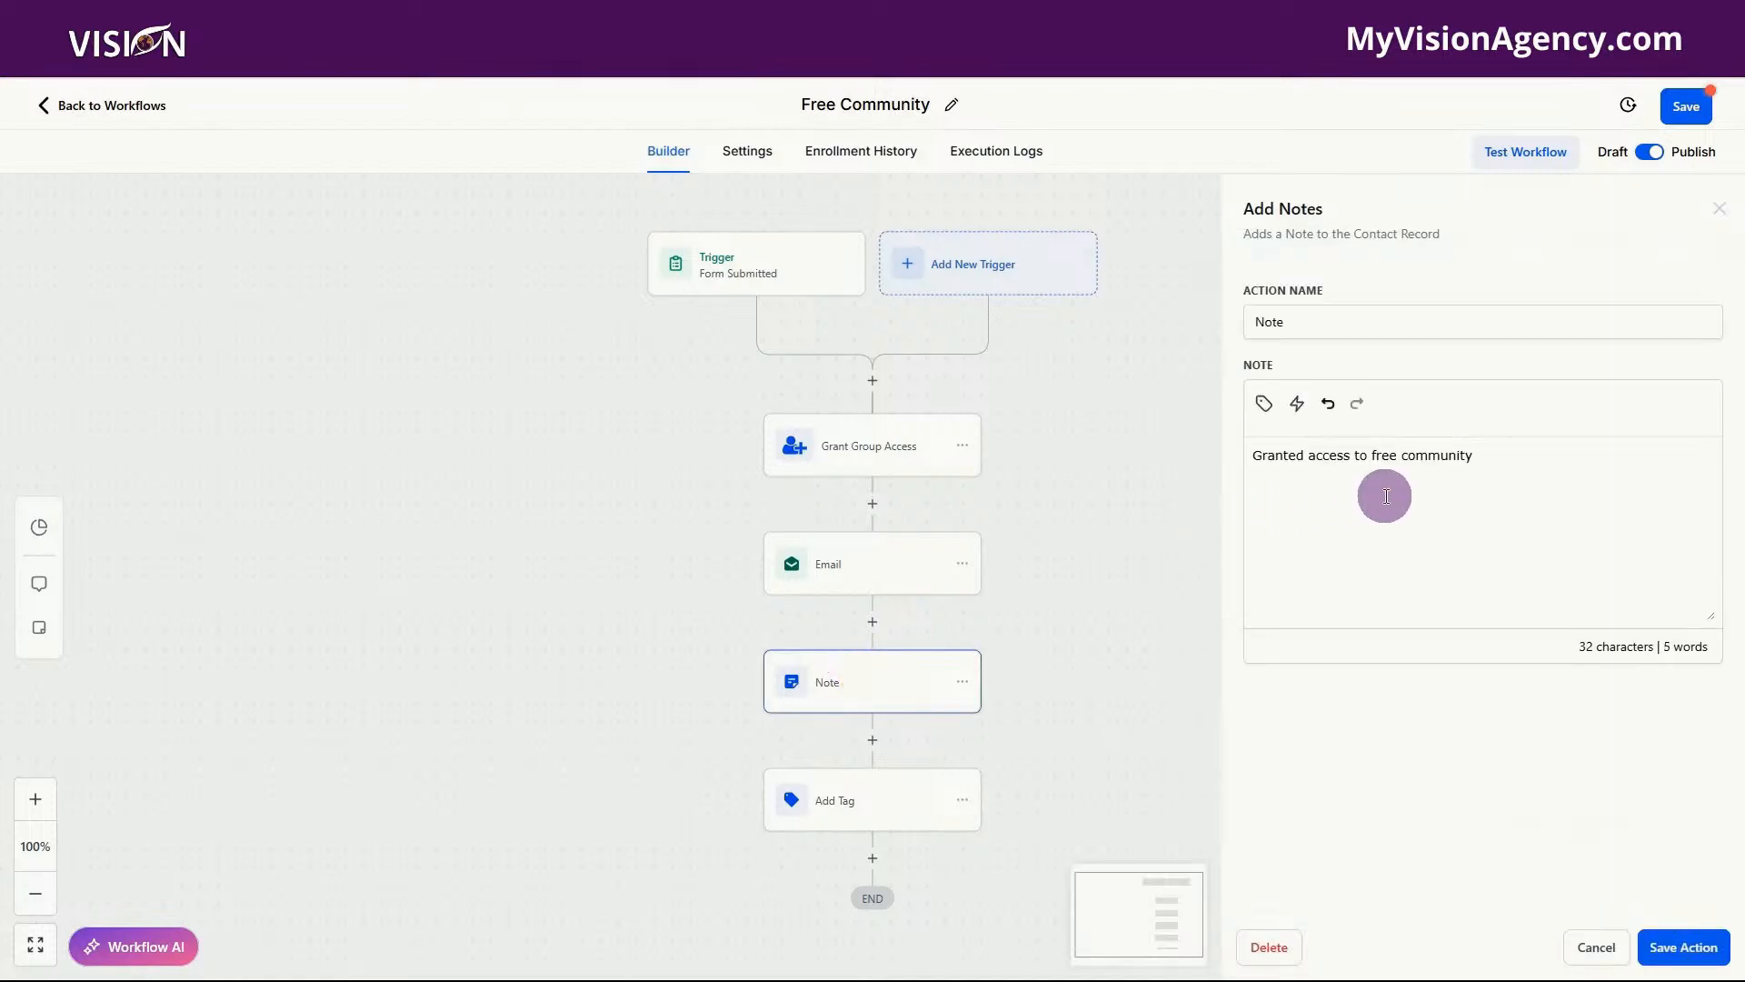
{"action": "left_click_drag", "start_coordinate": [1482, 455], "coordinate": [1239, 487]}
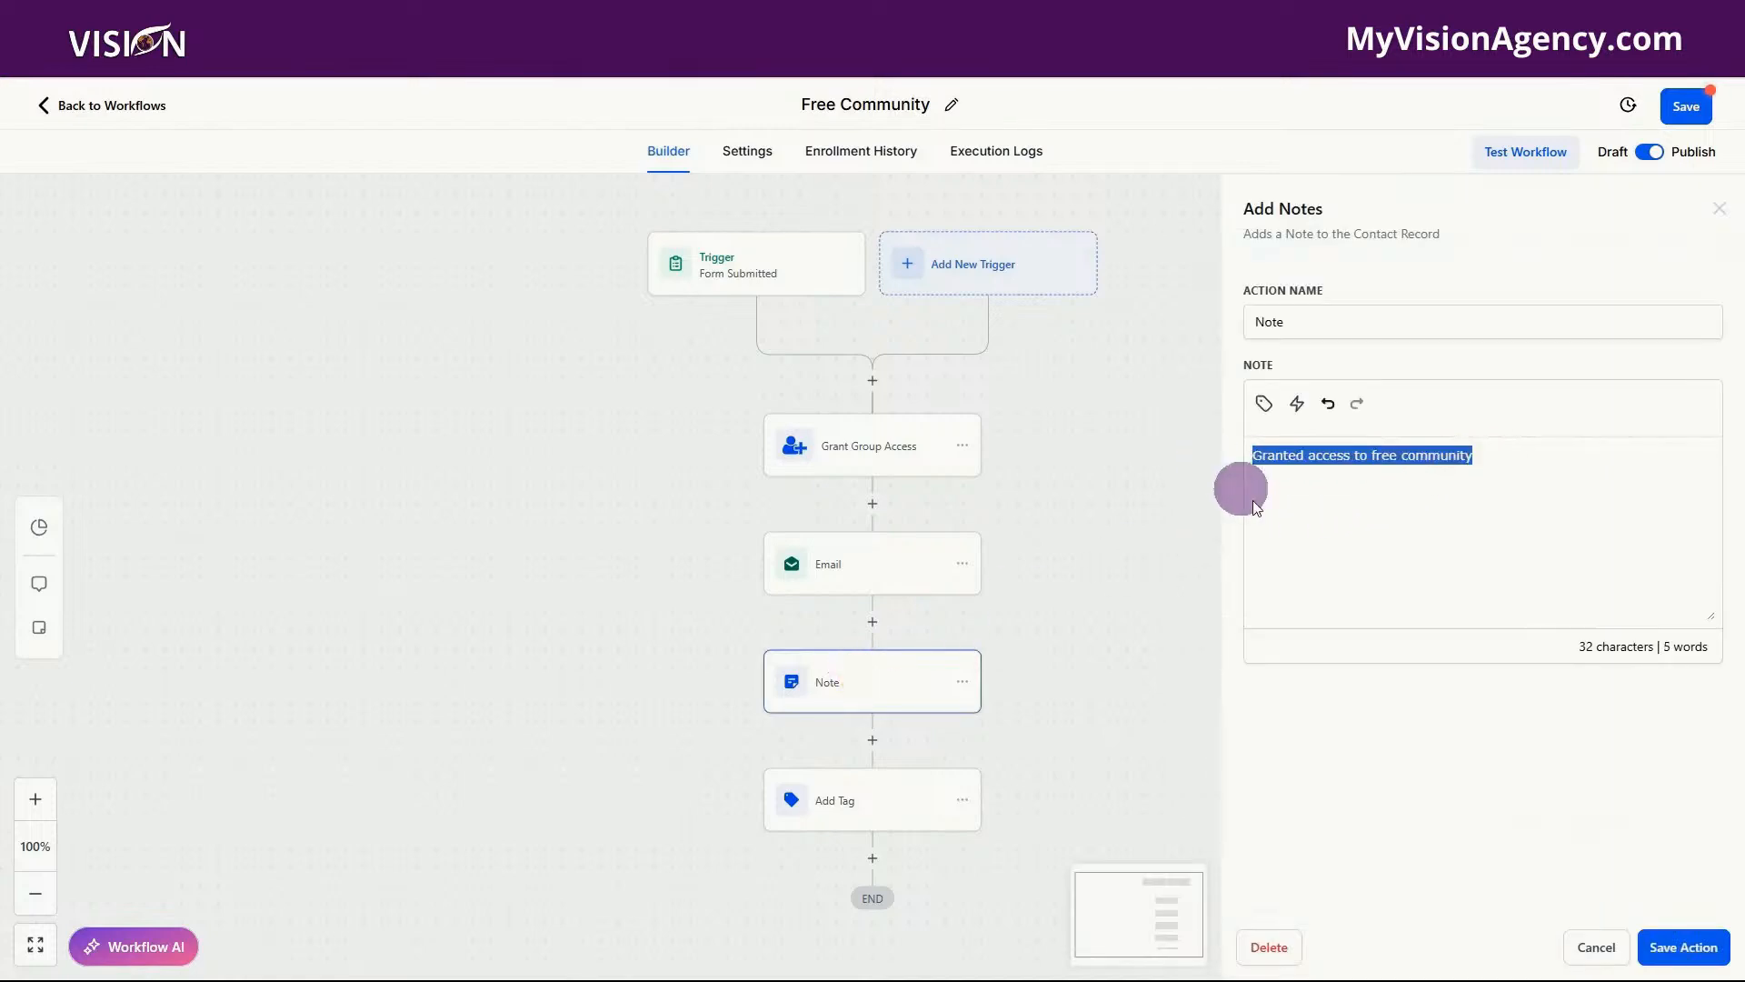
{"action": "left_click", "coordinate": [862, 817]}
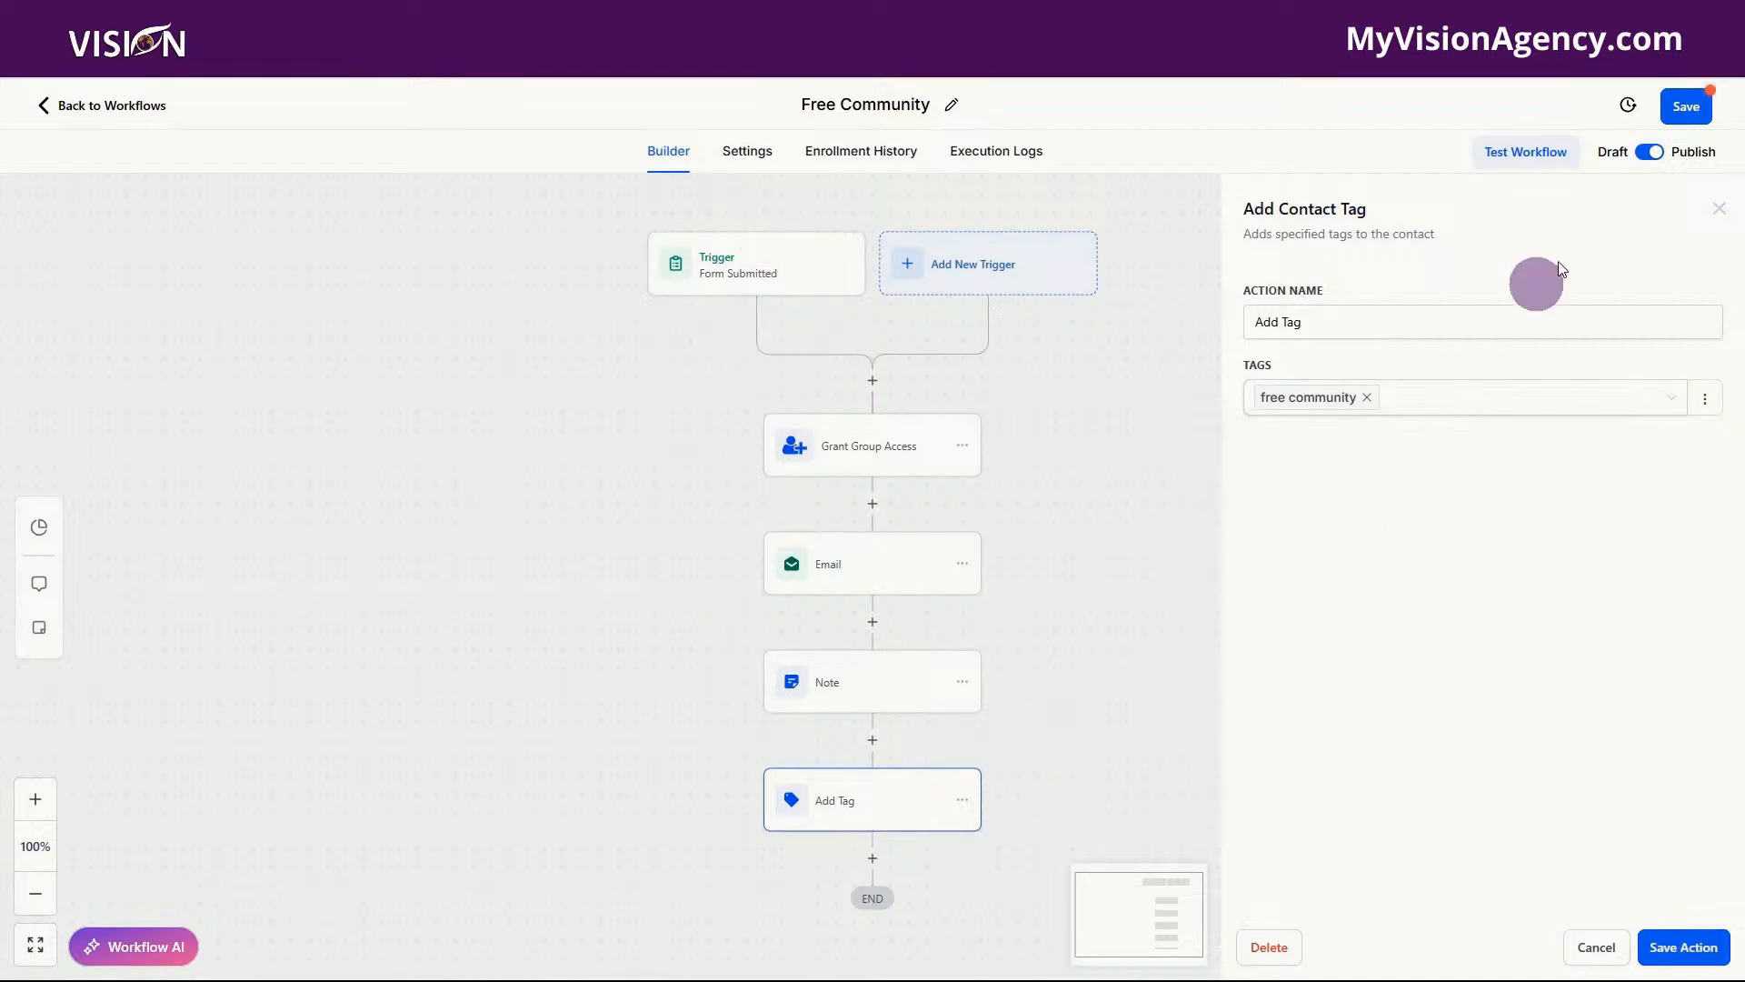
{"action": "left_click", "coordinate": [1686, 107]}
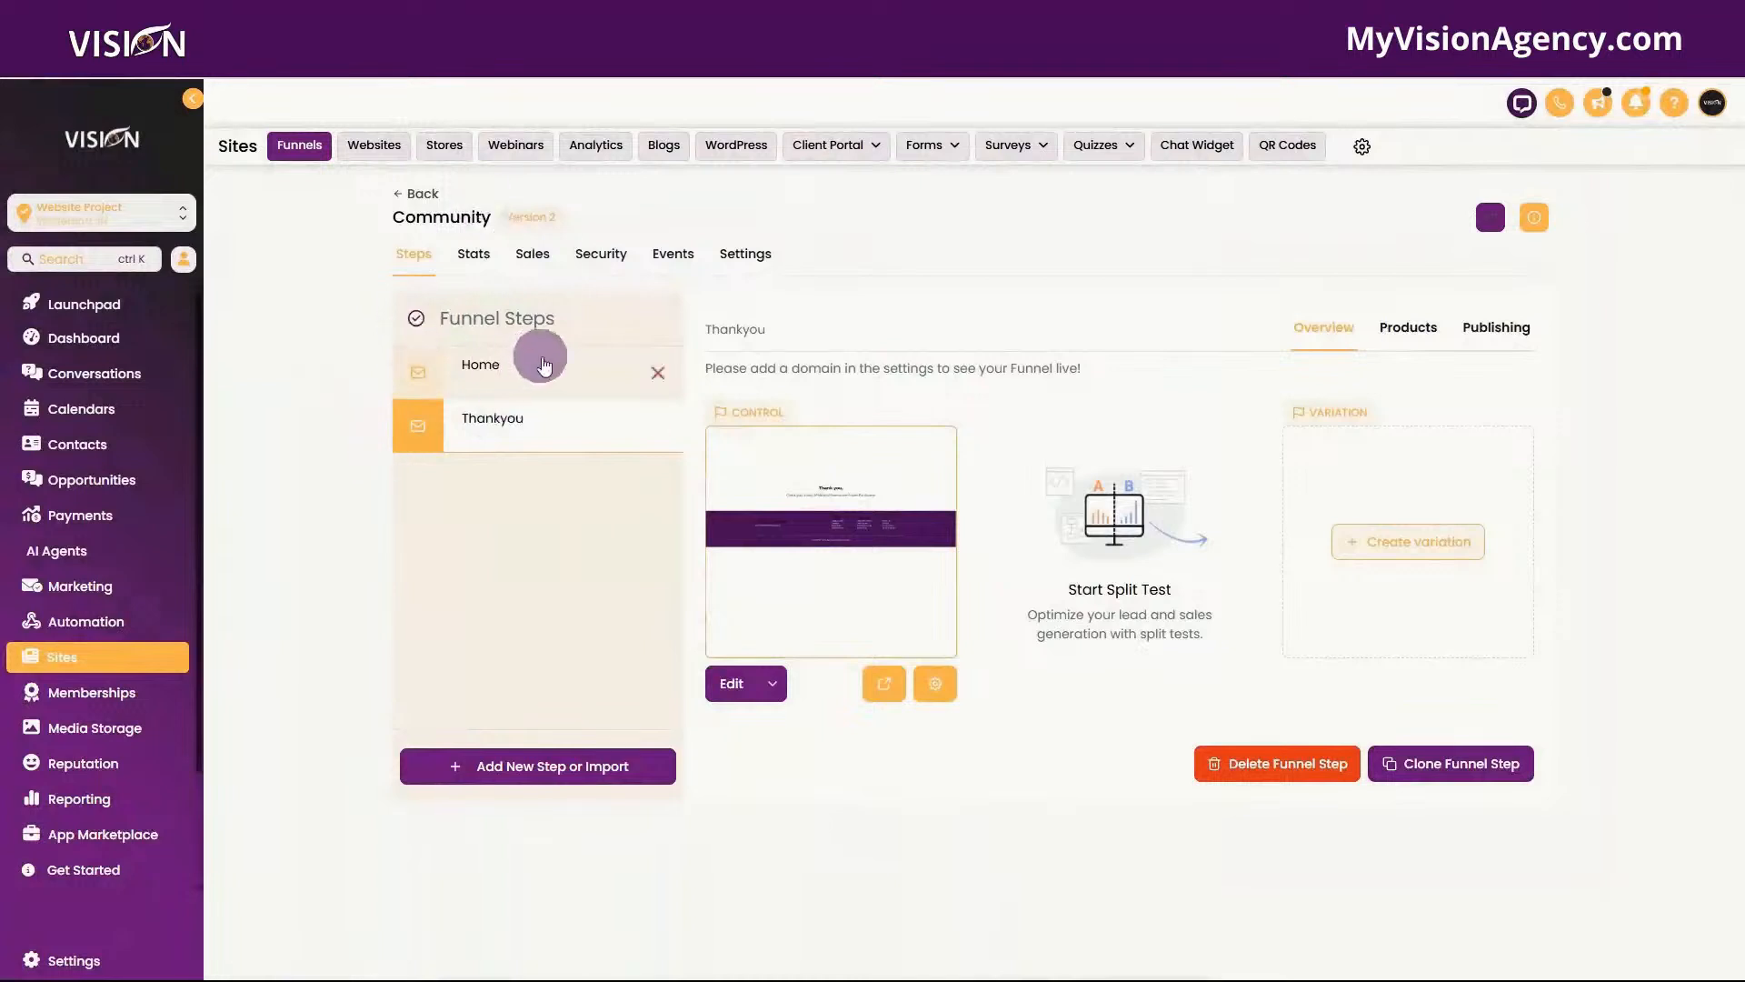
- Open the Community funnel's Home step in the page editor and bring up the link action of the hero's Join Our Free Community button
{"action": "left_click", "coordinate": [542, 365]}
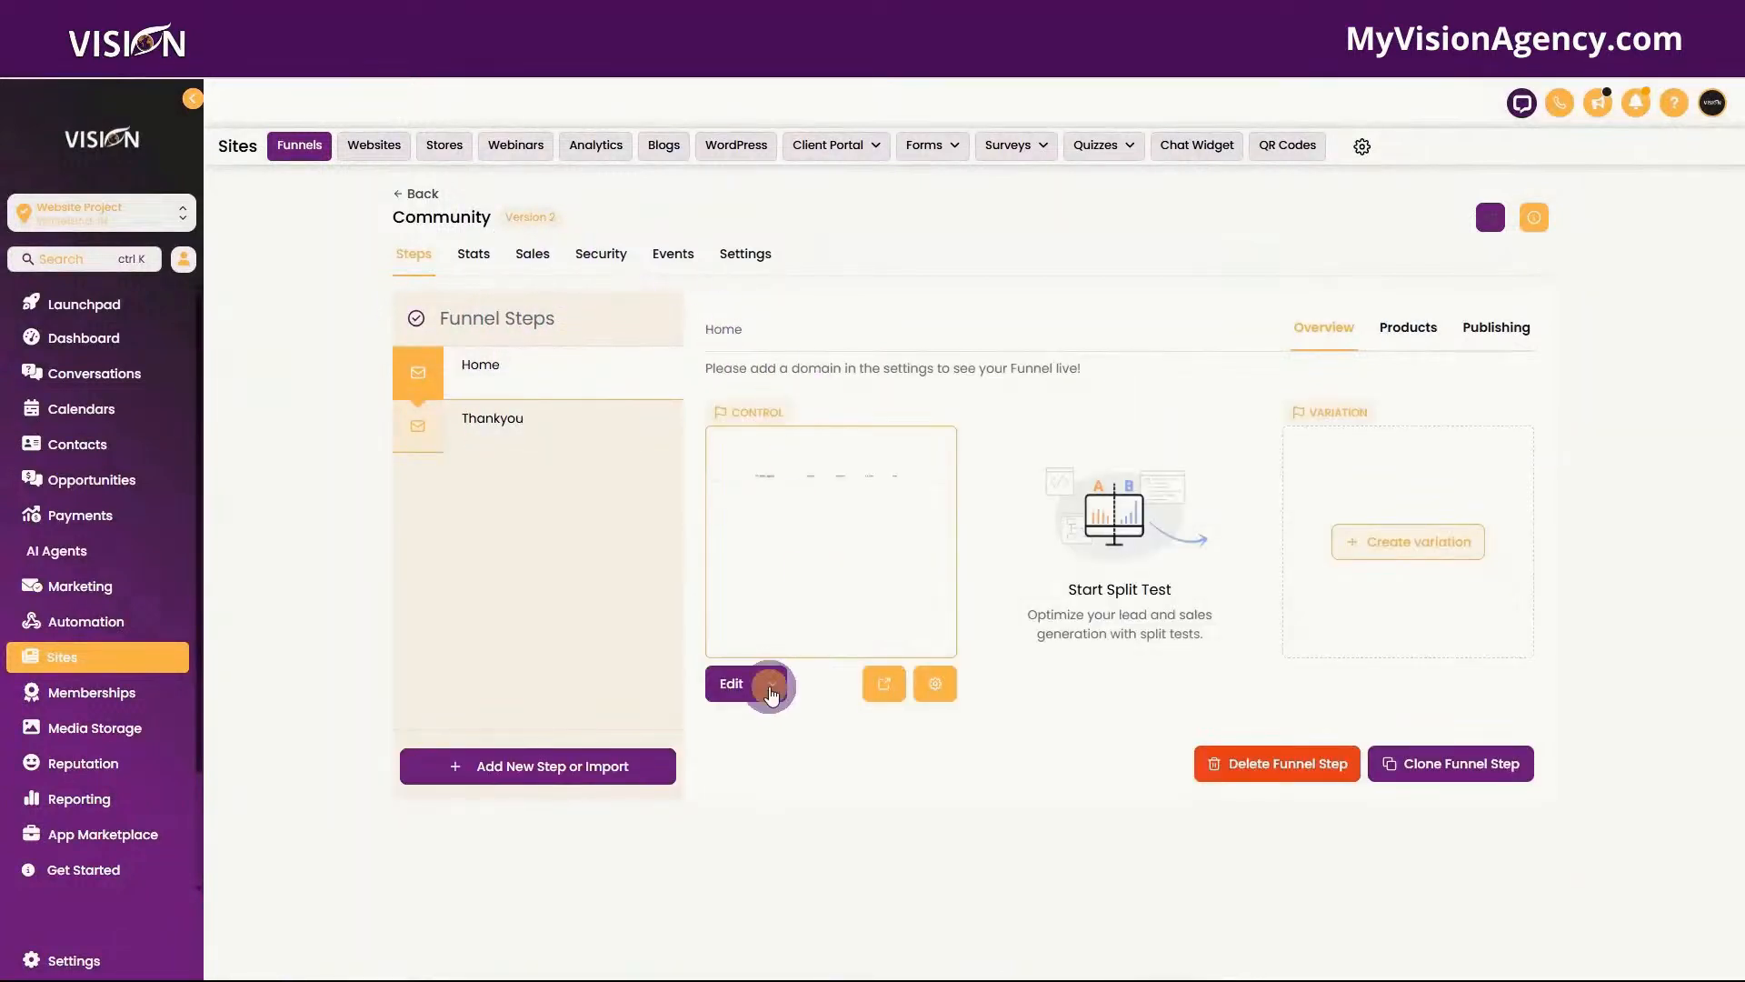
{"action": "left_click", "coordinate": [771, 688]}
{"action": "left_click", "coordinate": [764, 641]}
{"action": "left_click", "coordinate": [377, 634]}
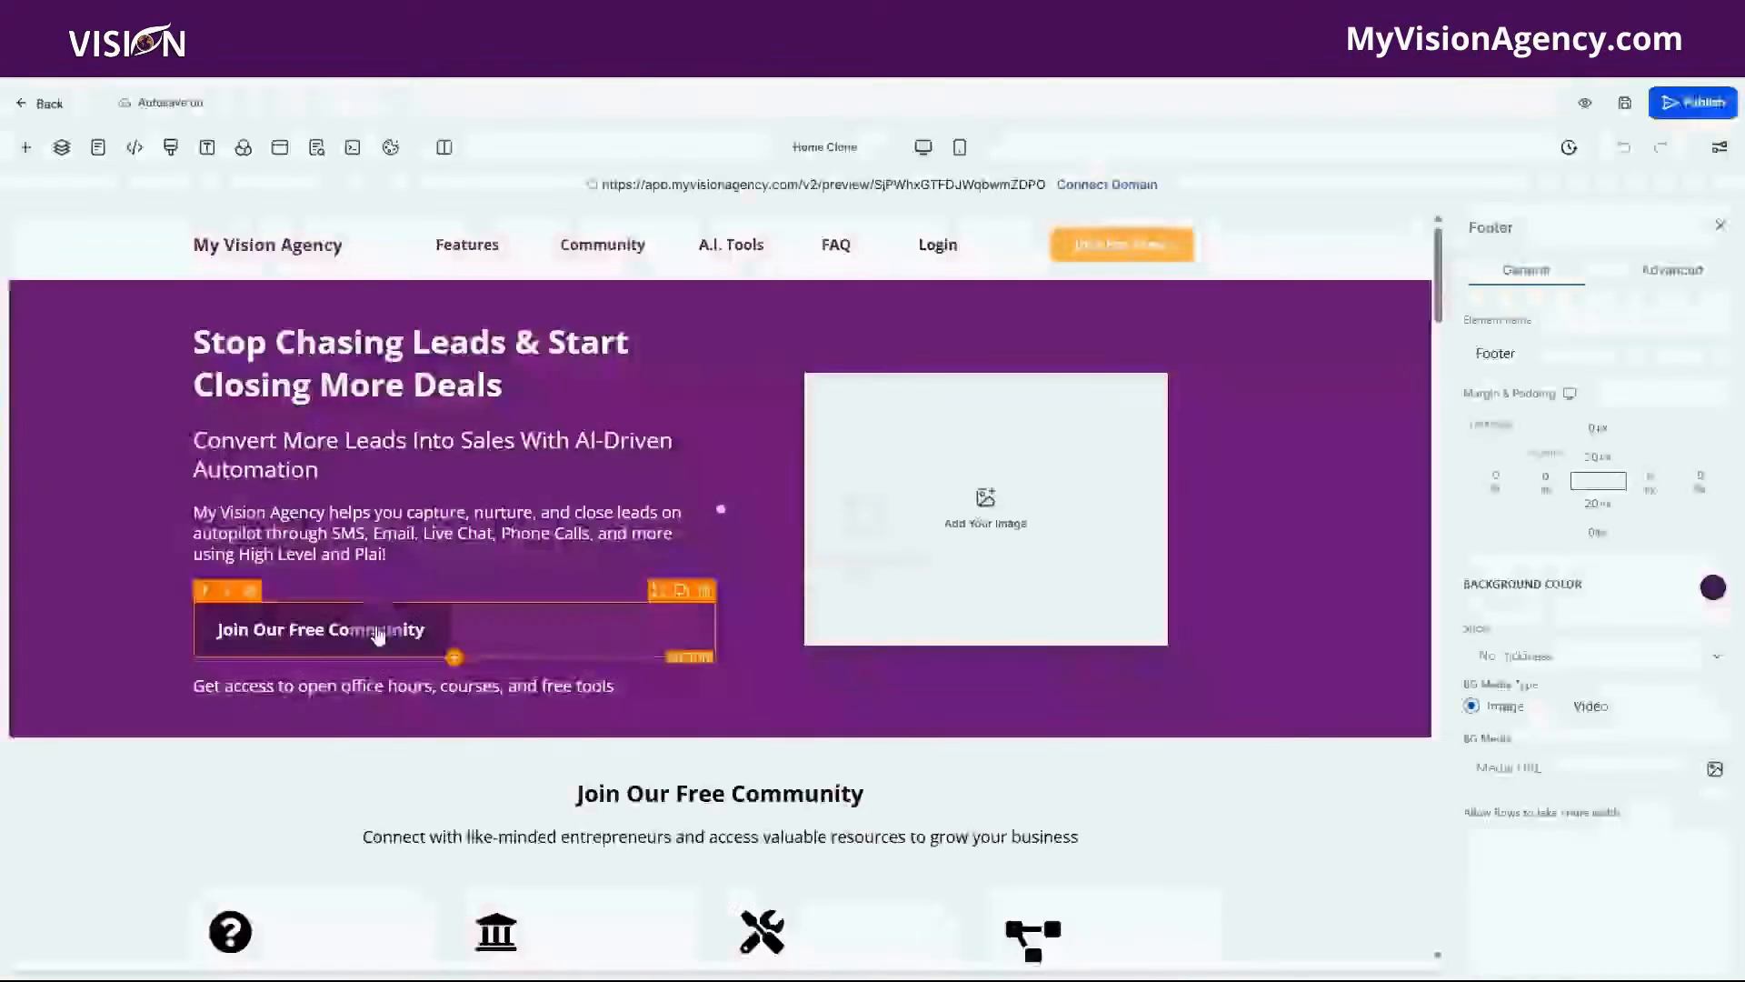
{"action": "scroll", "coordinate": [1527, 664], "scroll_direction": "down", "scroll_amount": 8}
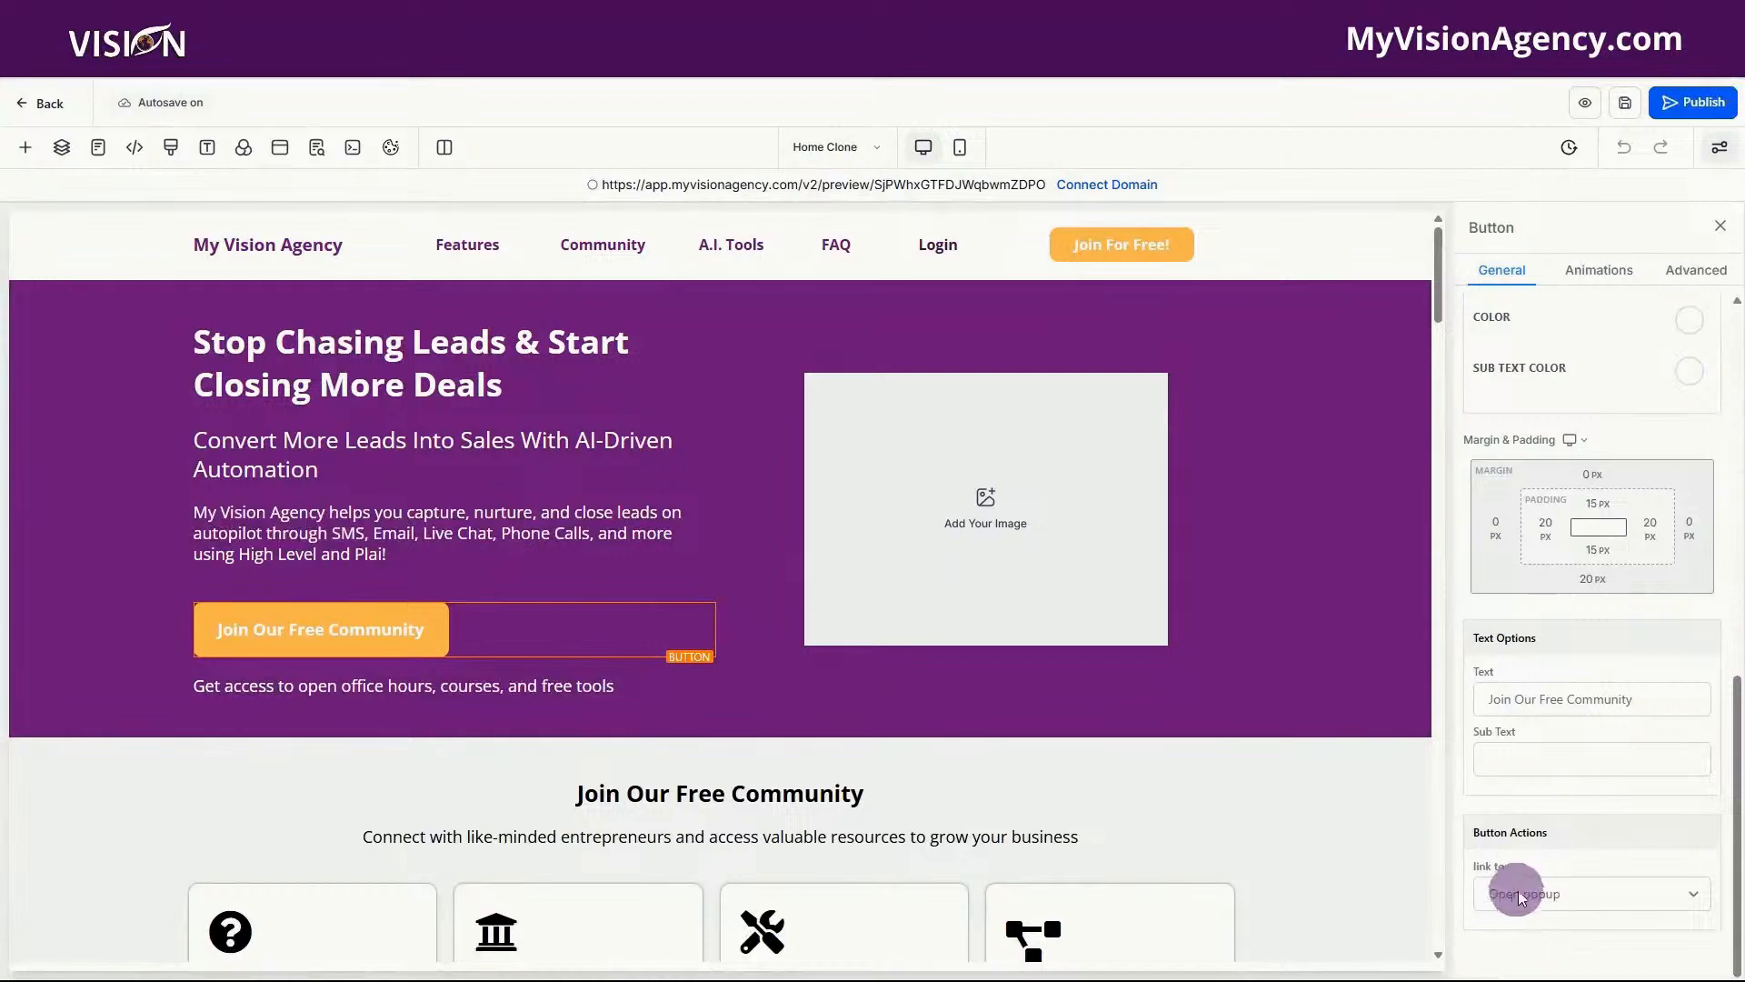
- Link the Join Our Free Community button to Website URL and replace its address with the copied community invite link
{"action": "left_click", "coordinate": [1535, 896]}
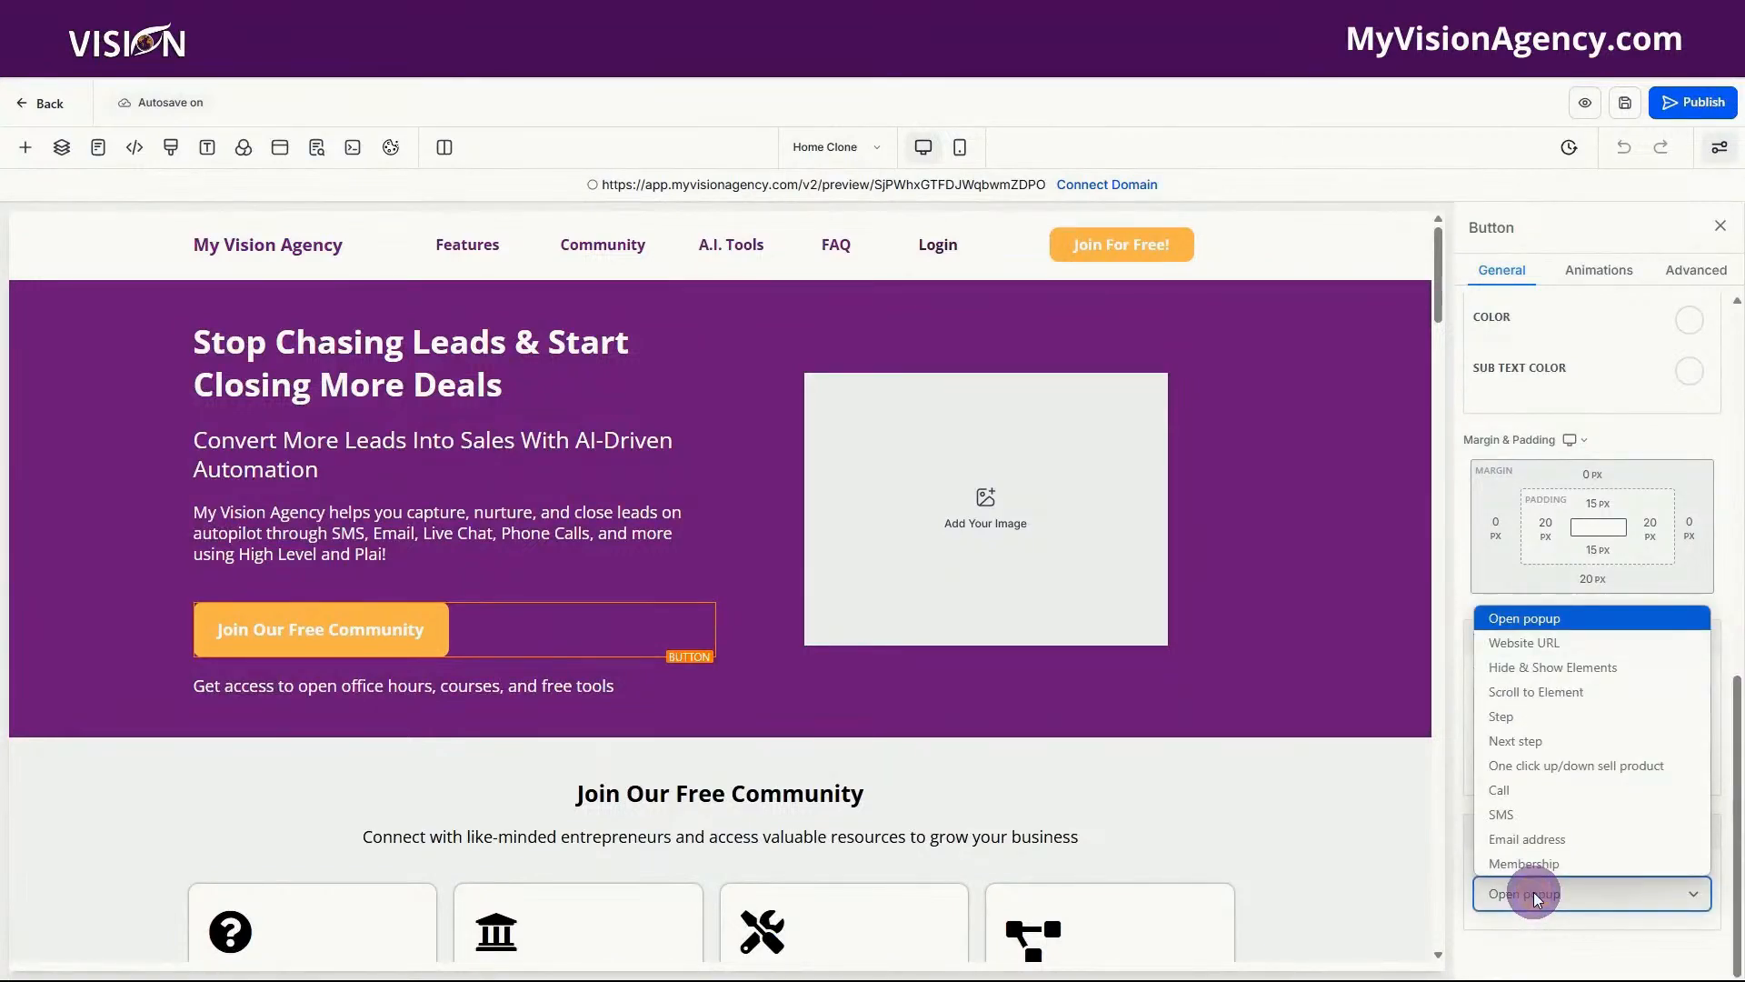
{"action": "left_click", "coordinate": [1527, 643]}
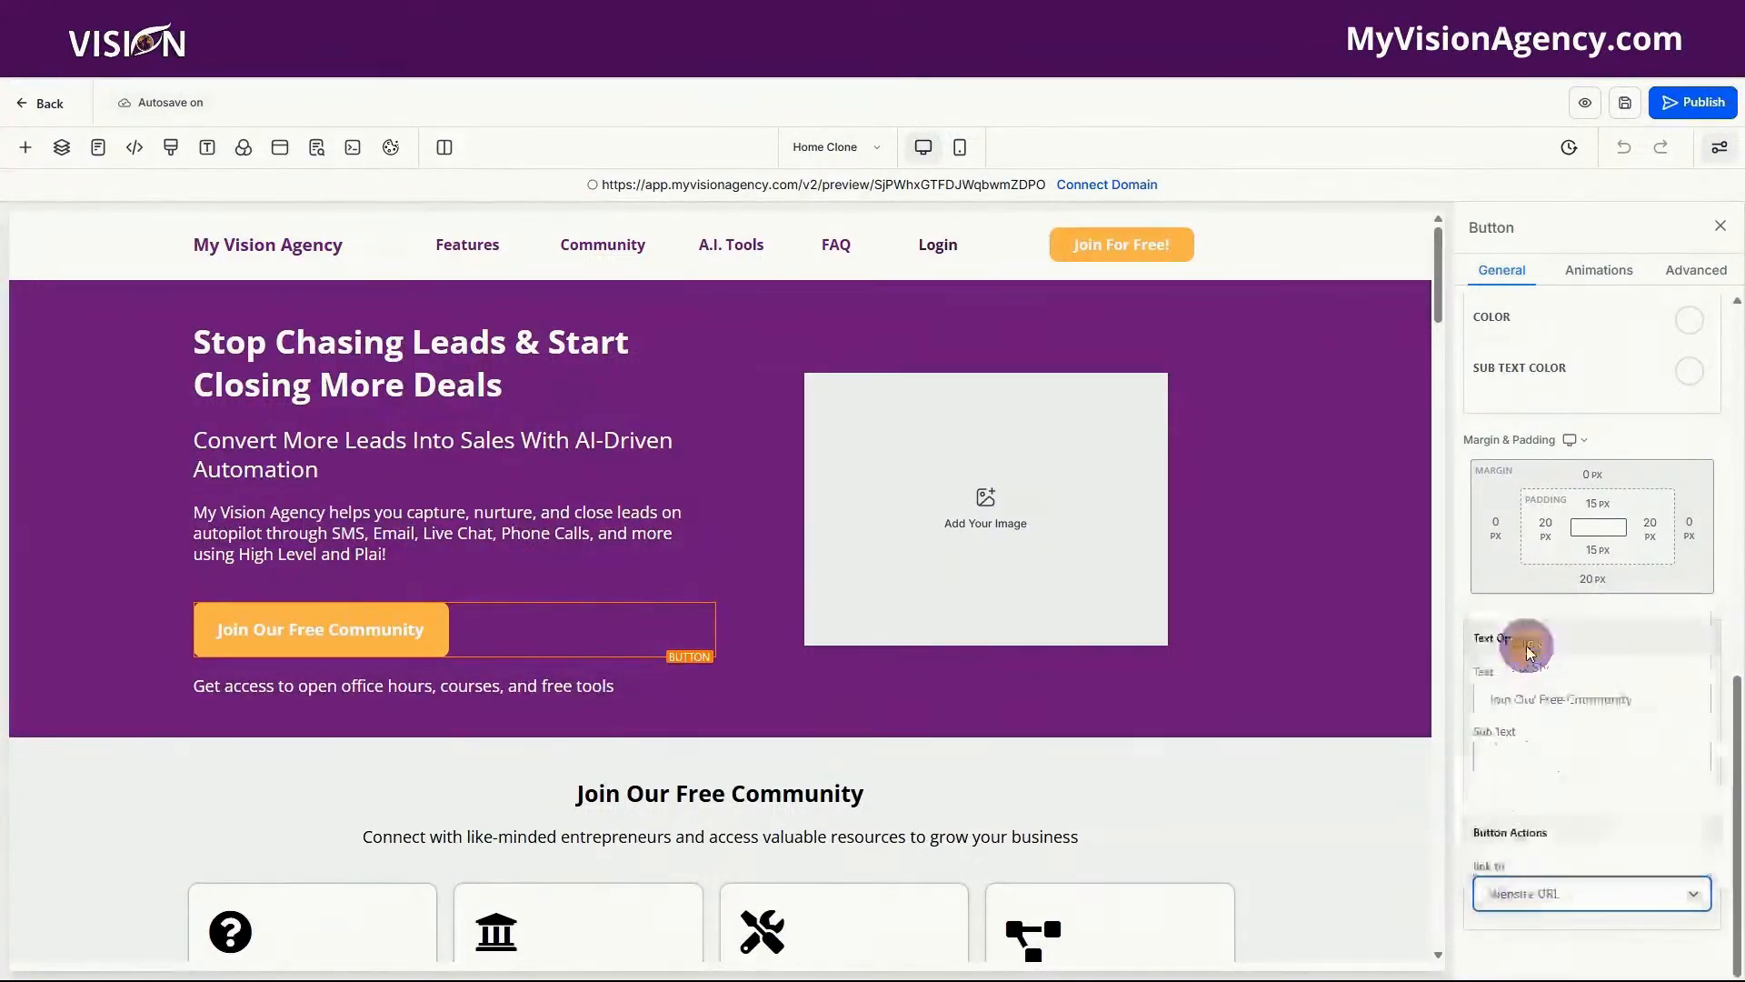
{"action": "scroll", "coordinate": [1524, 864], "scroll_direction": "down", "scroll_amount": 2}
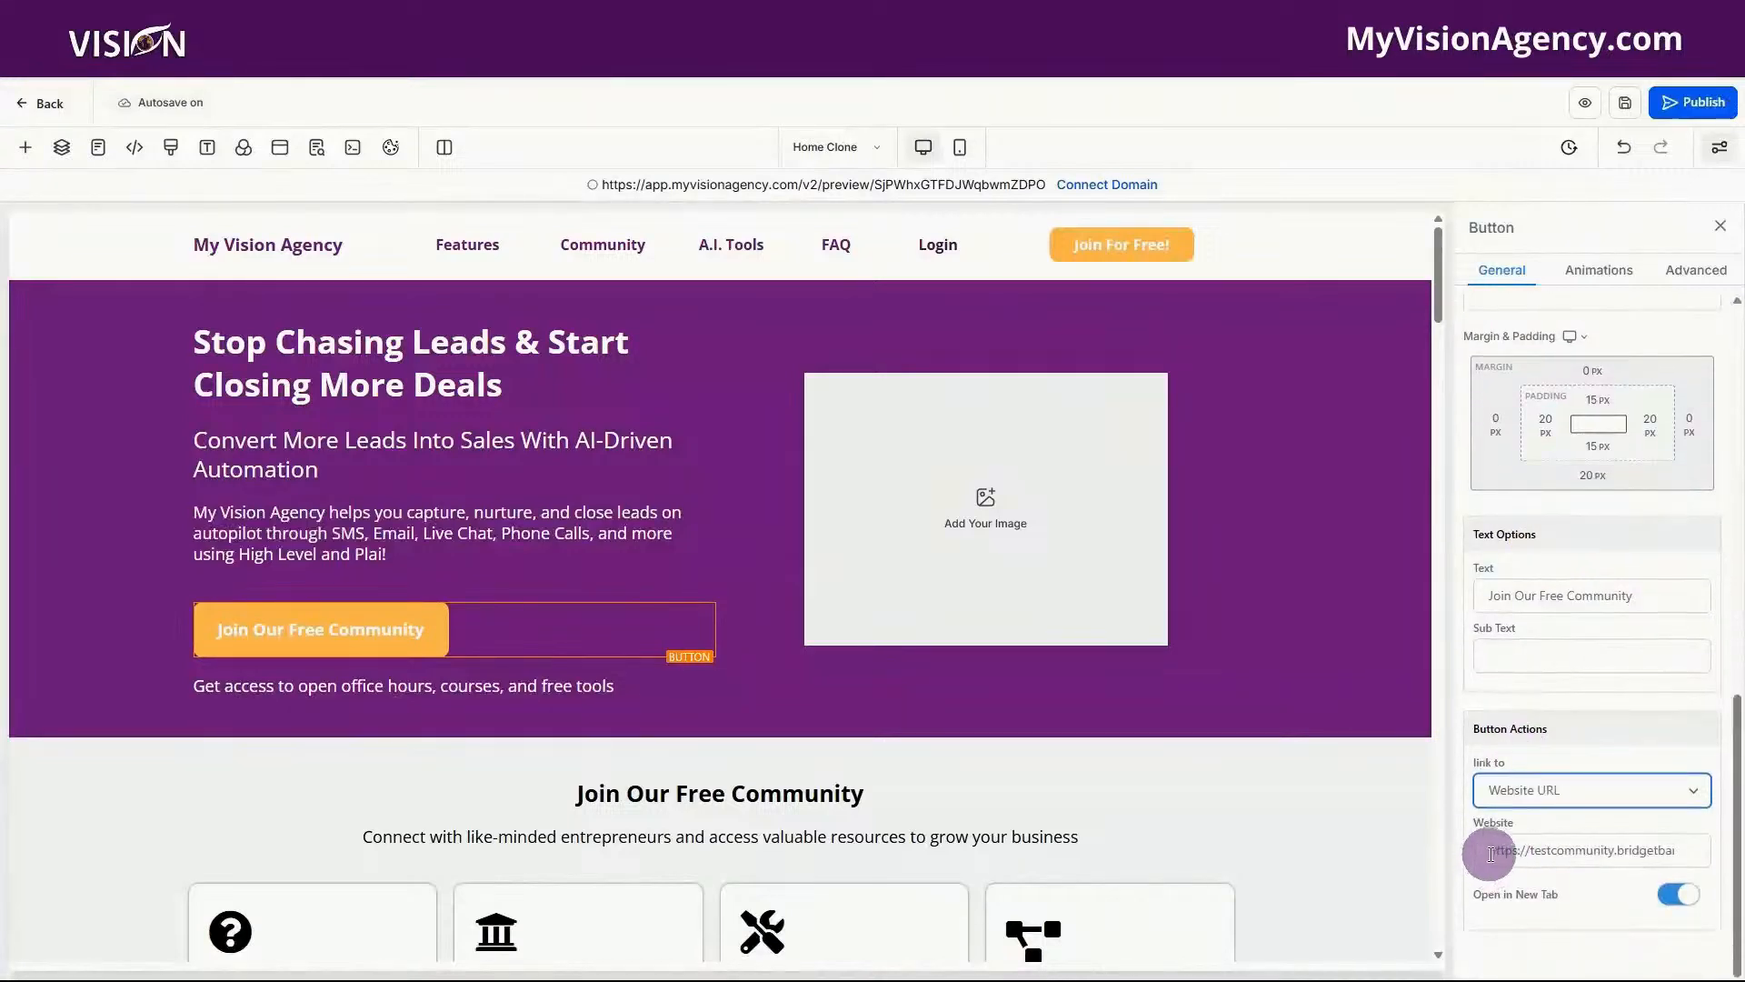
{"action": "left_click_drag", "start_coordinate": [1491, 854], "coordinate": [1694, 855]}
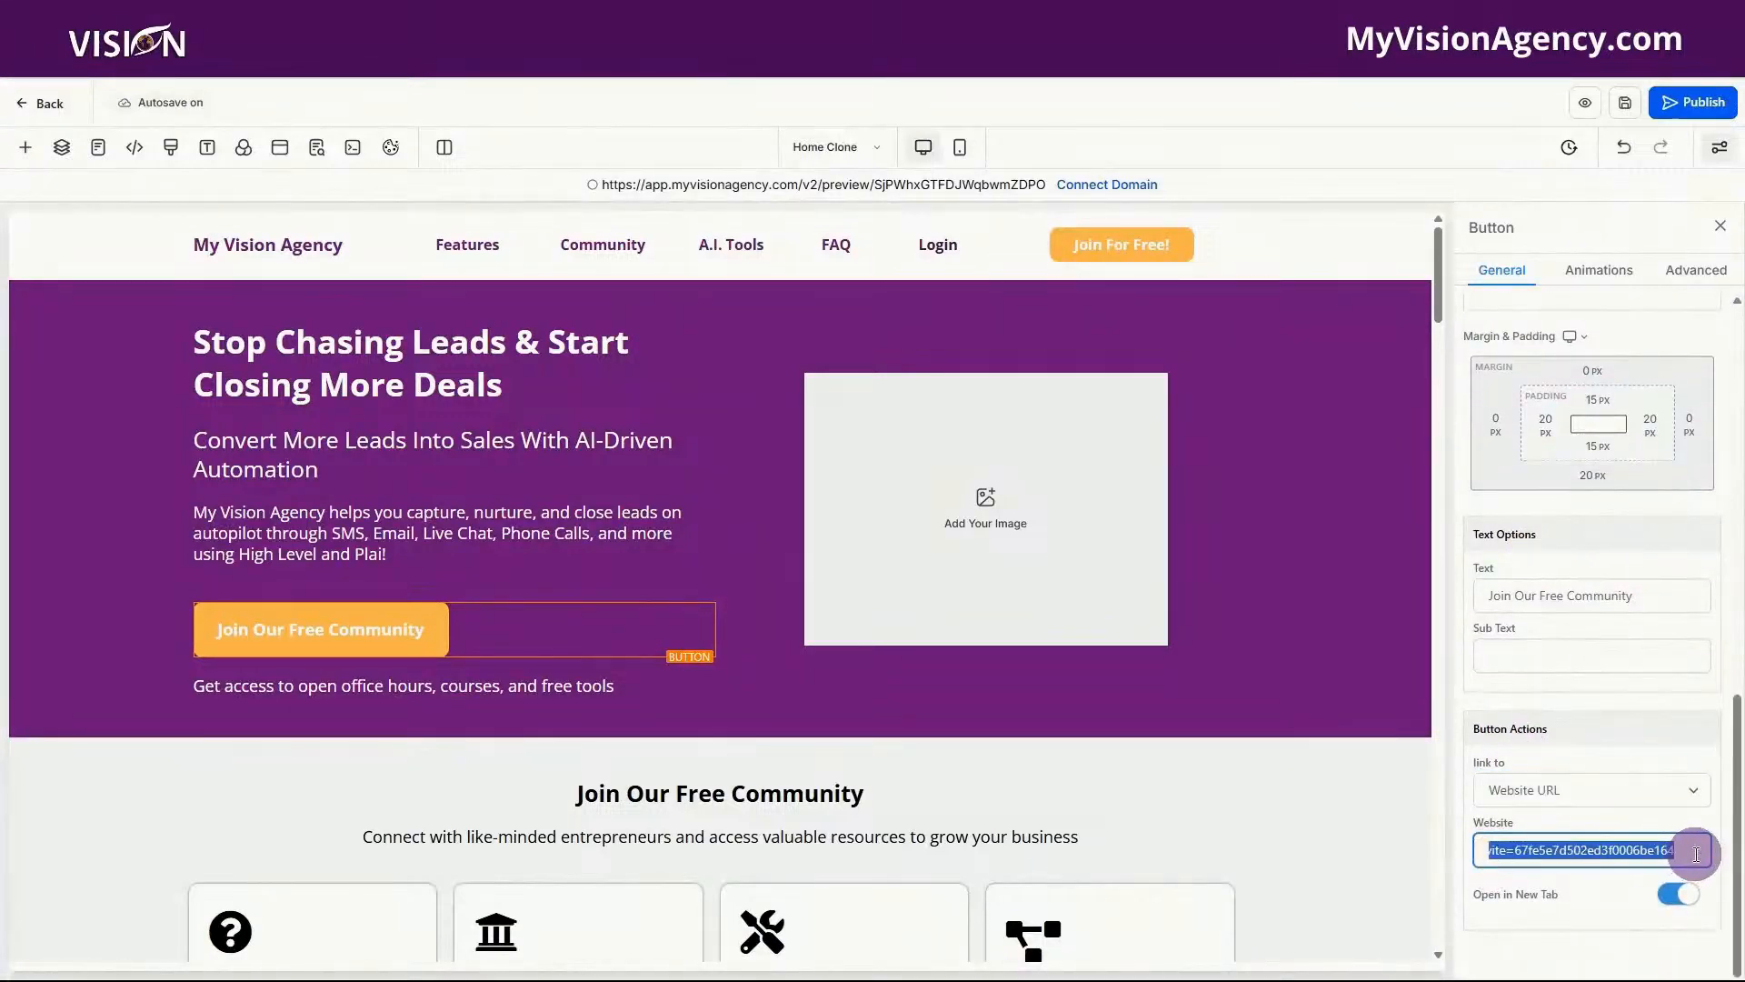
{"action": "key", "text": "ctrl+v"}
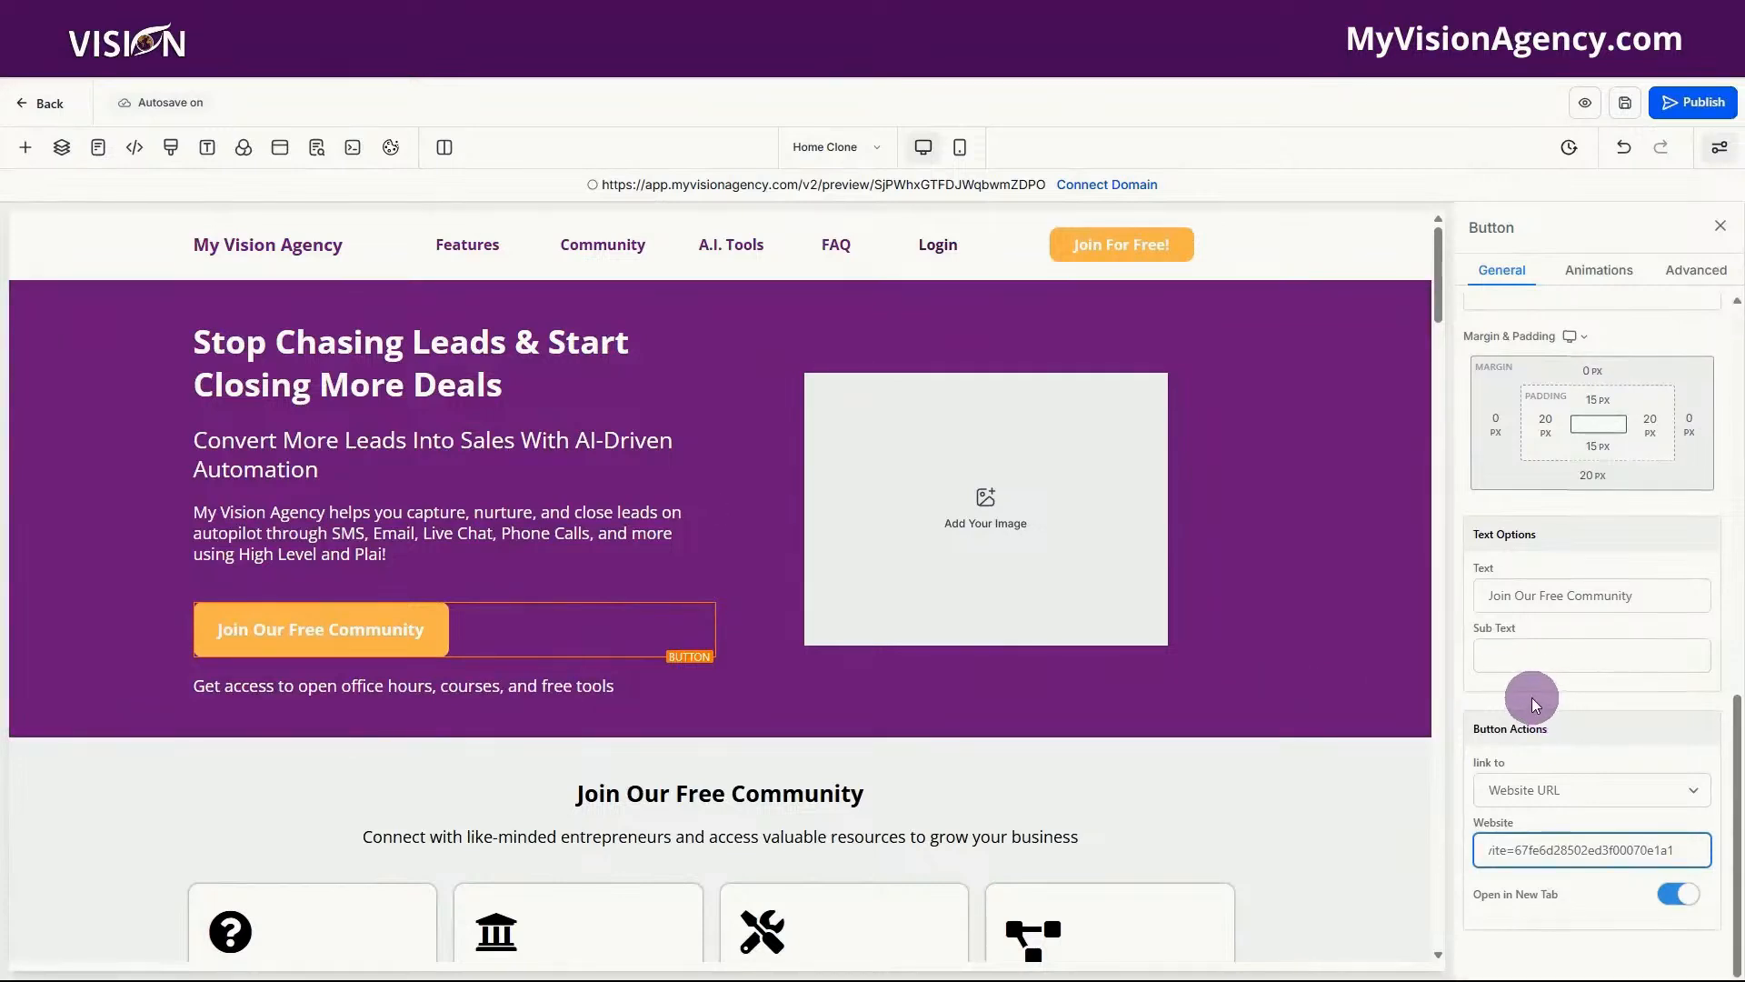
- Set the Join Our Free Community button's link action to Open popup
{"action": "left_click", "coordinate": [1527, 798]}
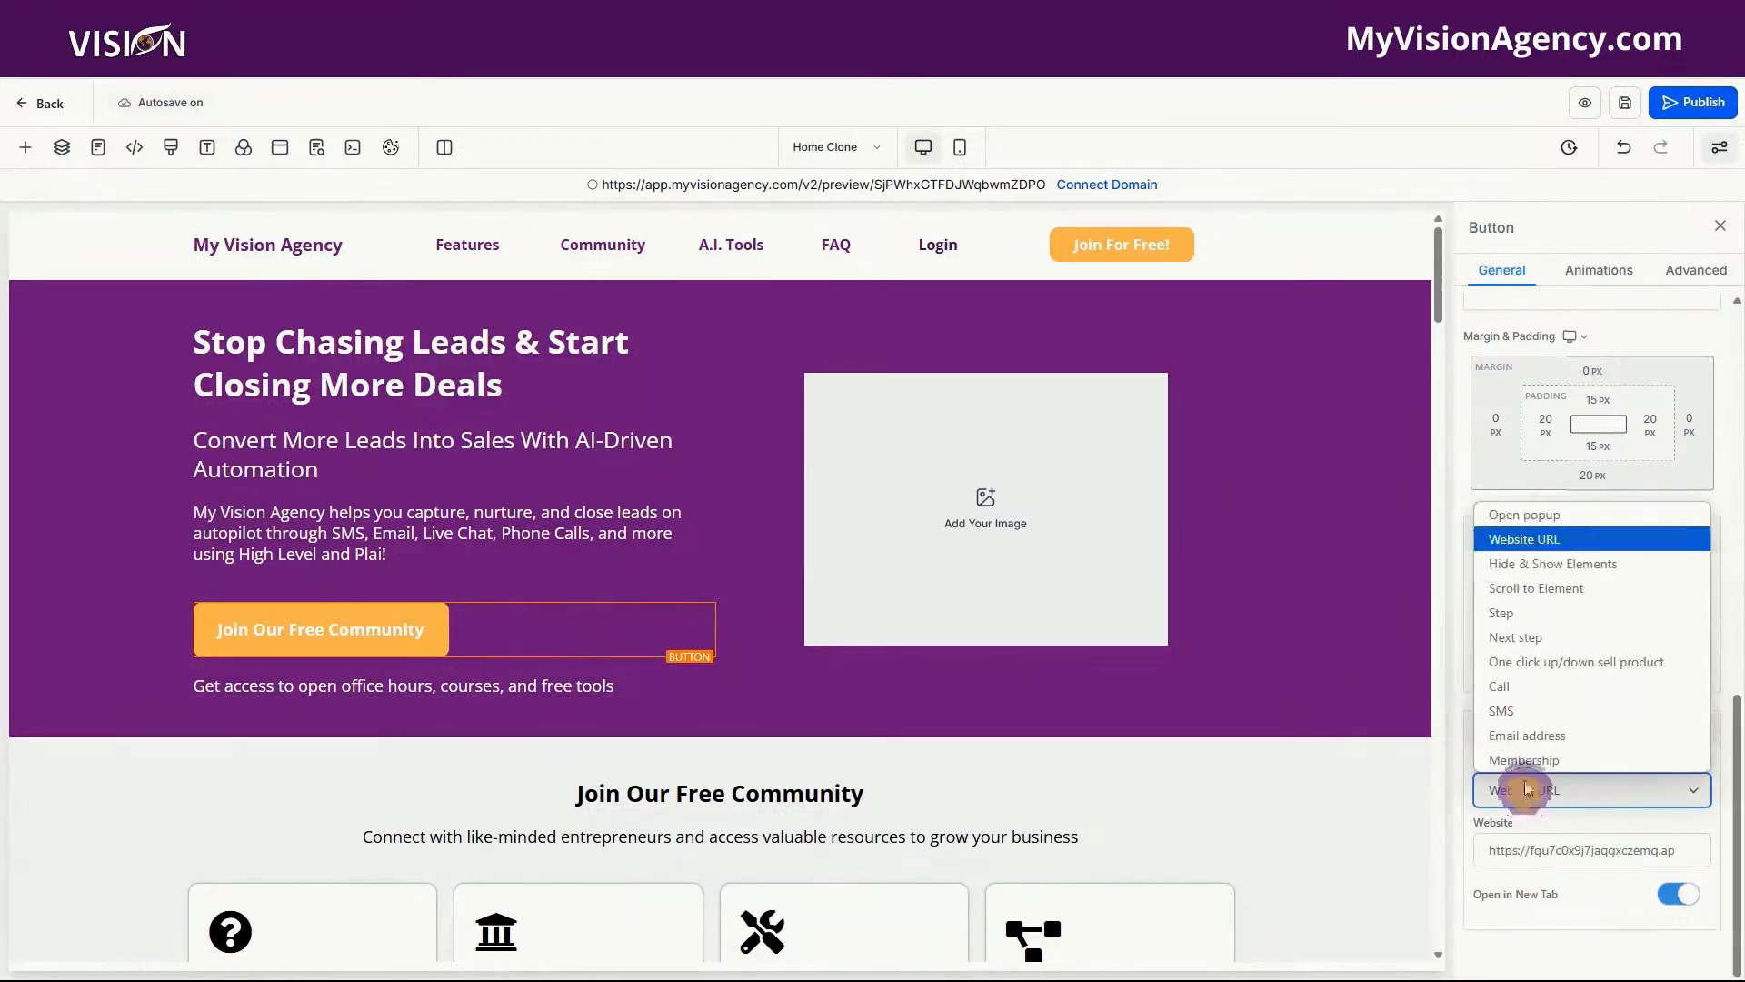
{"action": "left_click", "coordinate": [1527, 517]}
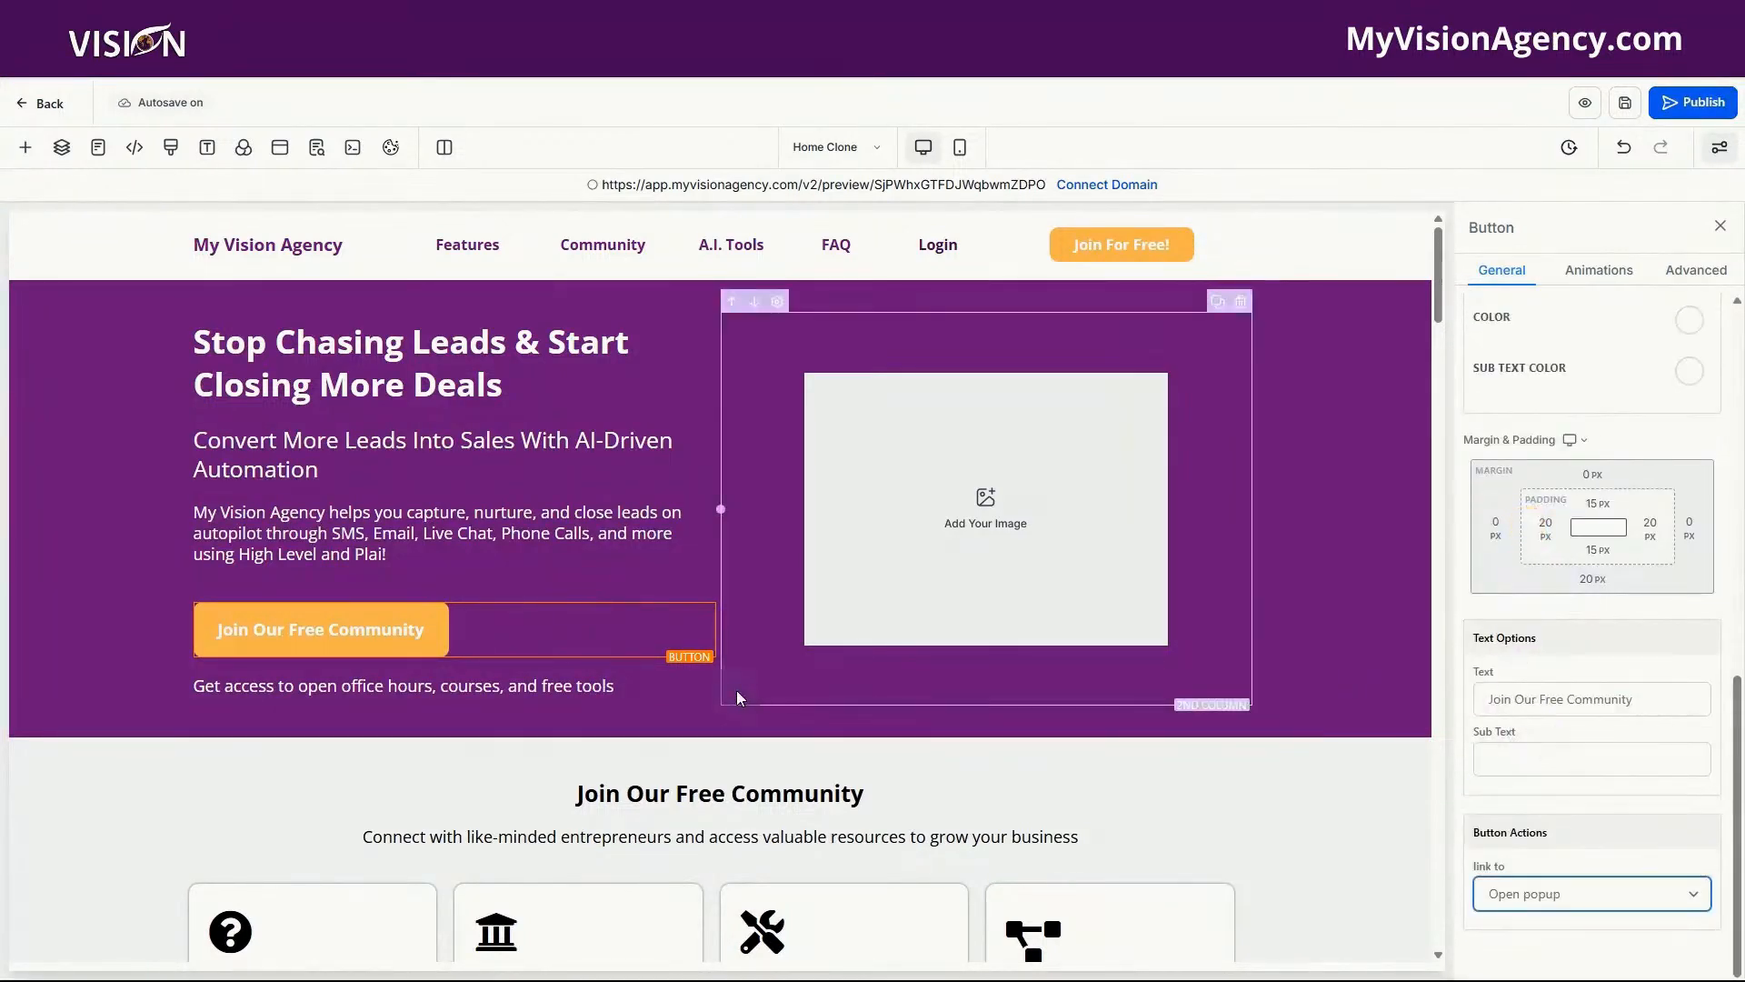
{"action": "left_click", "coordinate": [308, 623]}
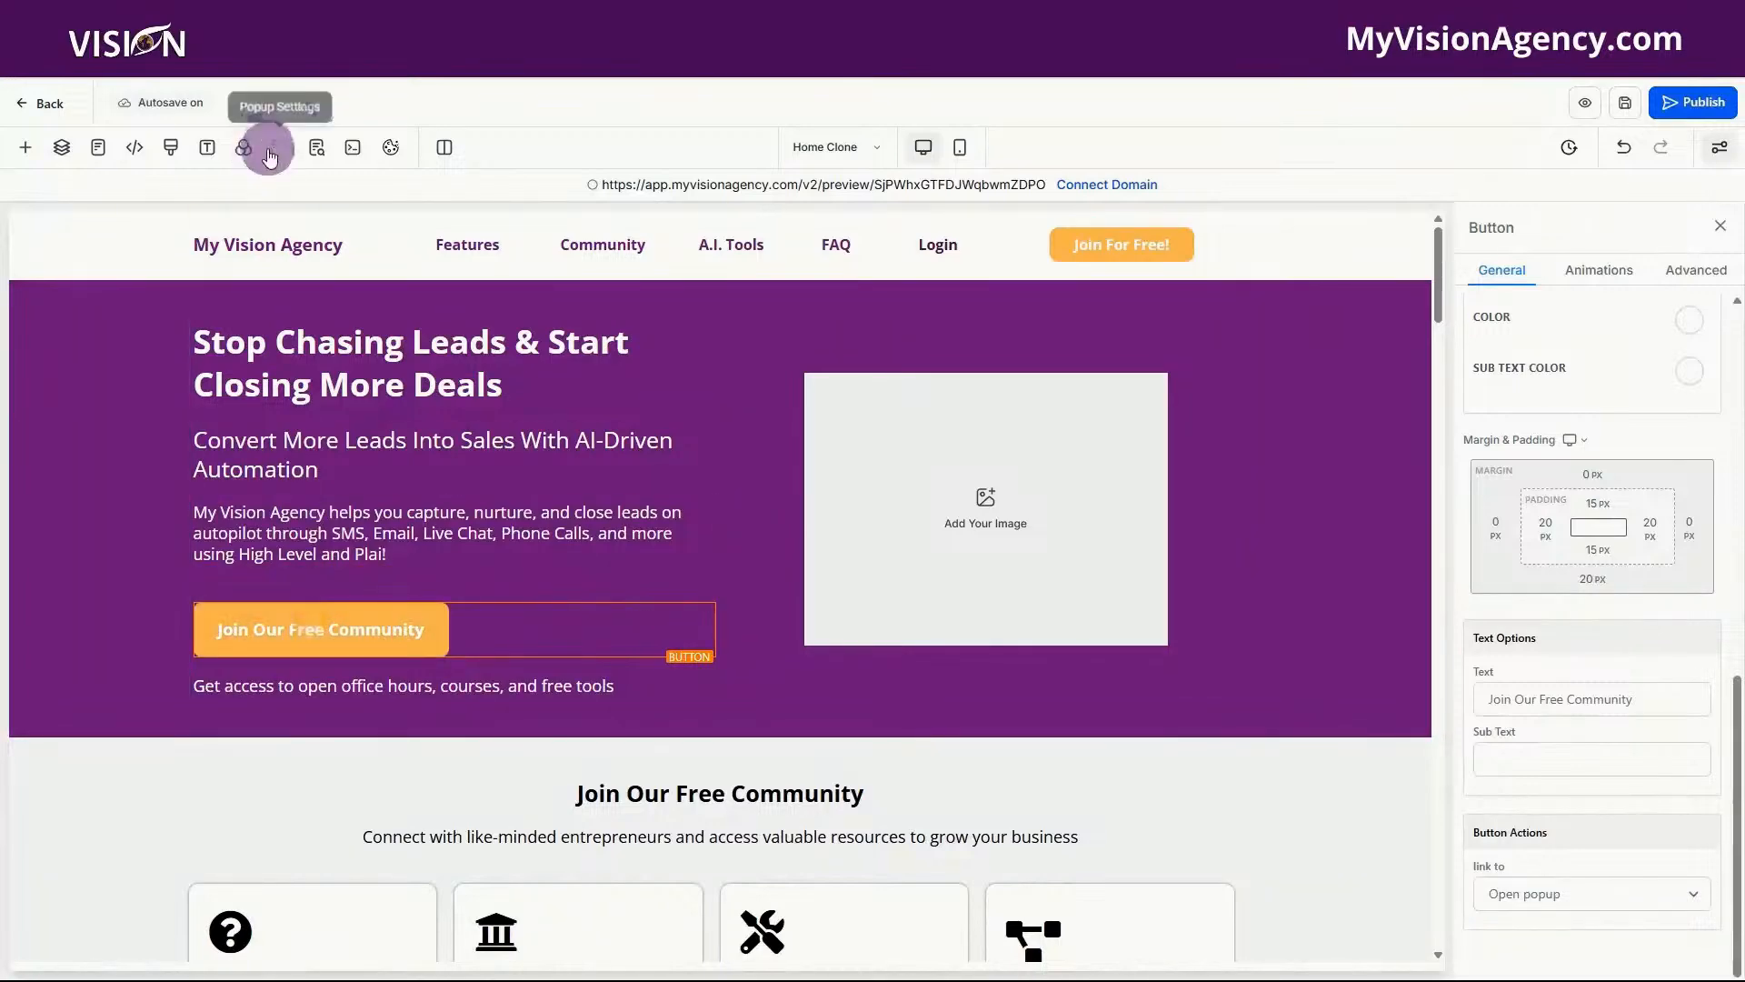
- Assign the Community form to the form element in the page's popup, with Go to Next step as its redirect action
{"action": "left_click", "coordinate": [279, 149]}
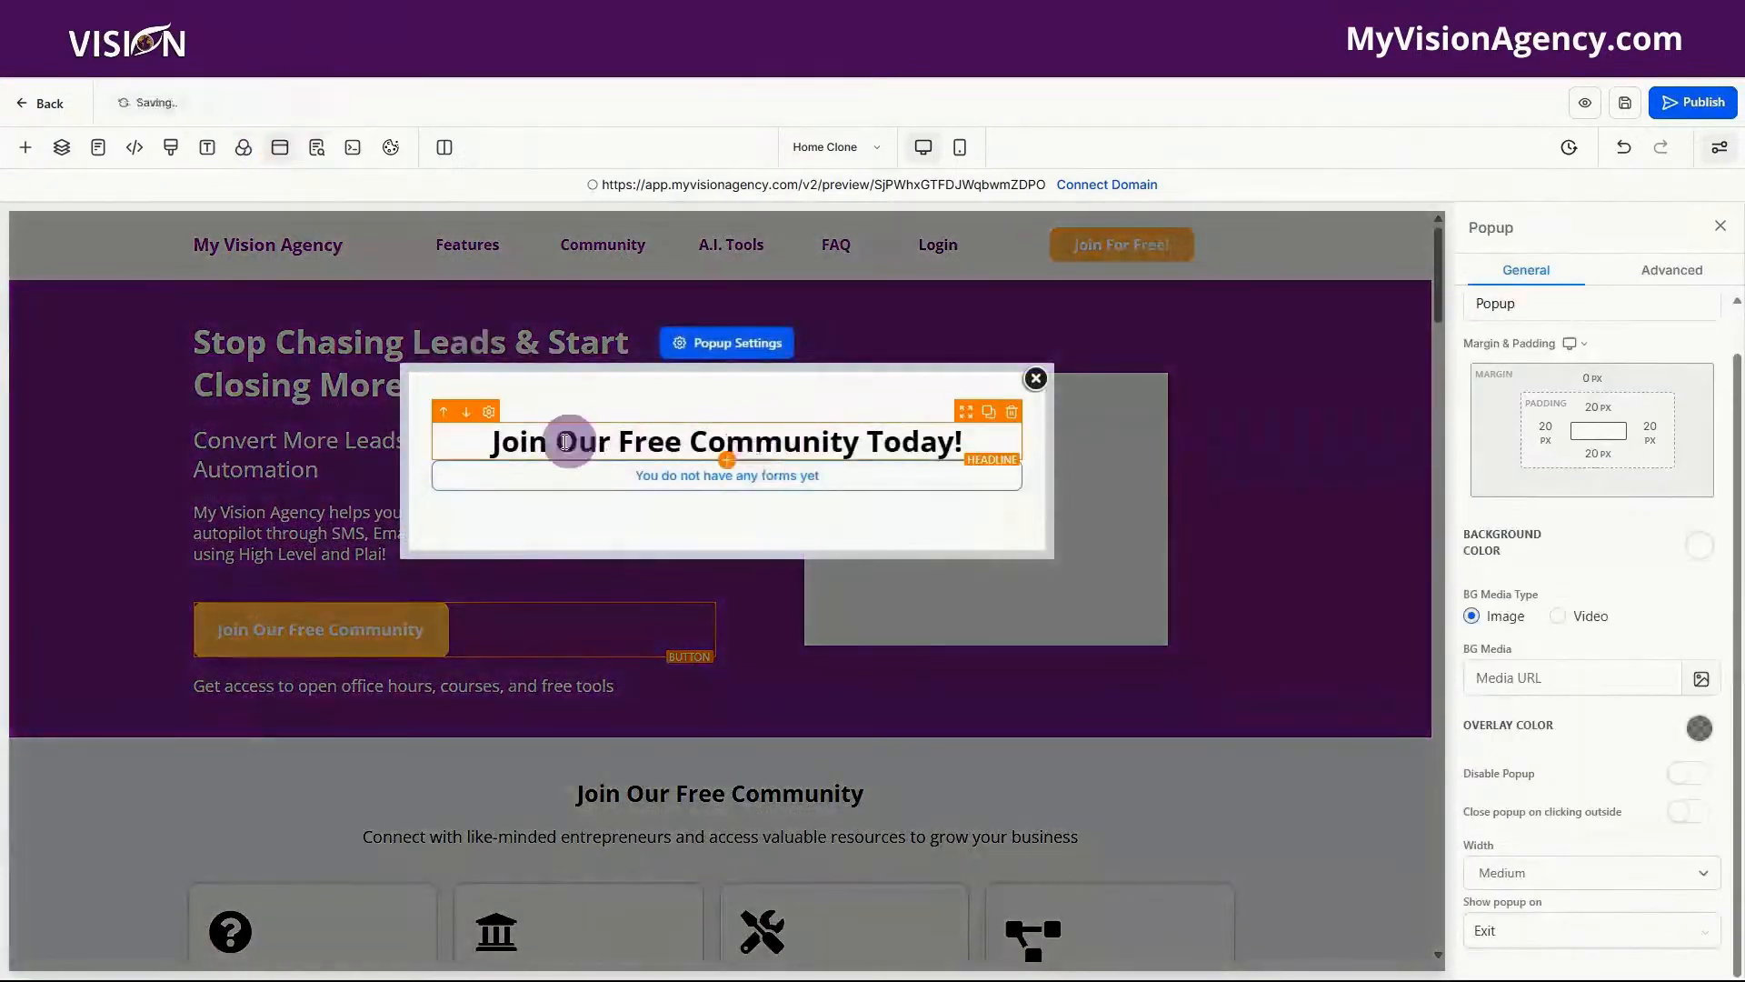
{"action": "left_click", "coordinate": [800, 482]}
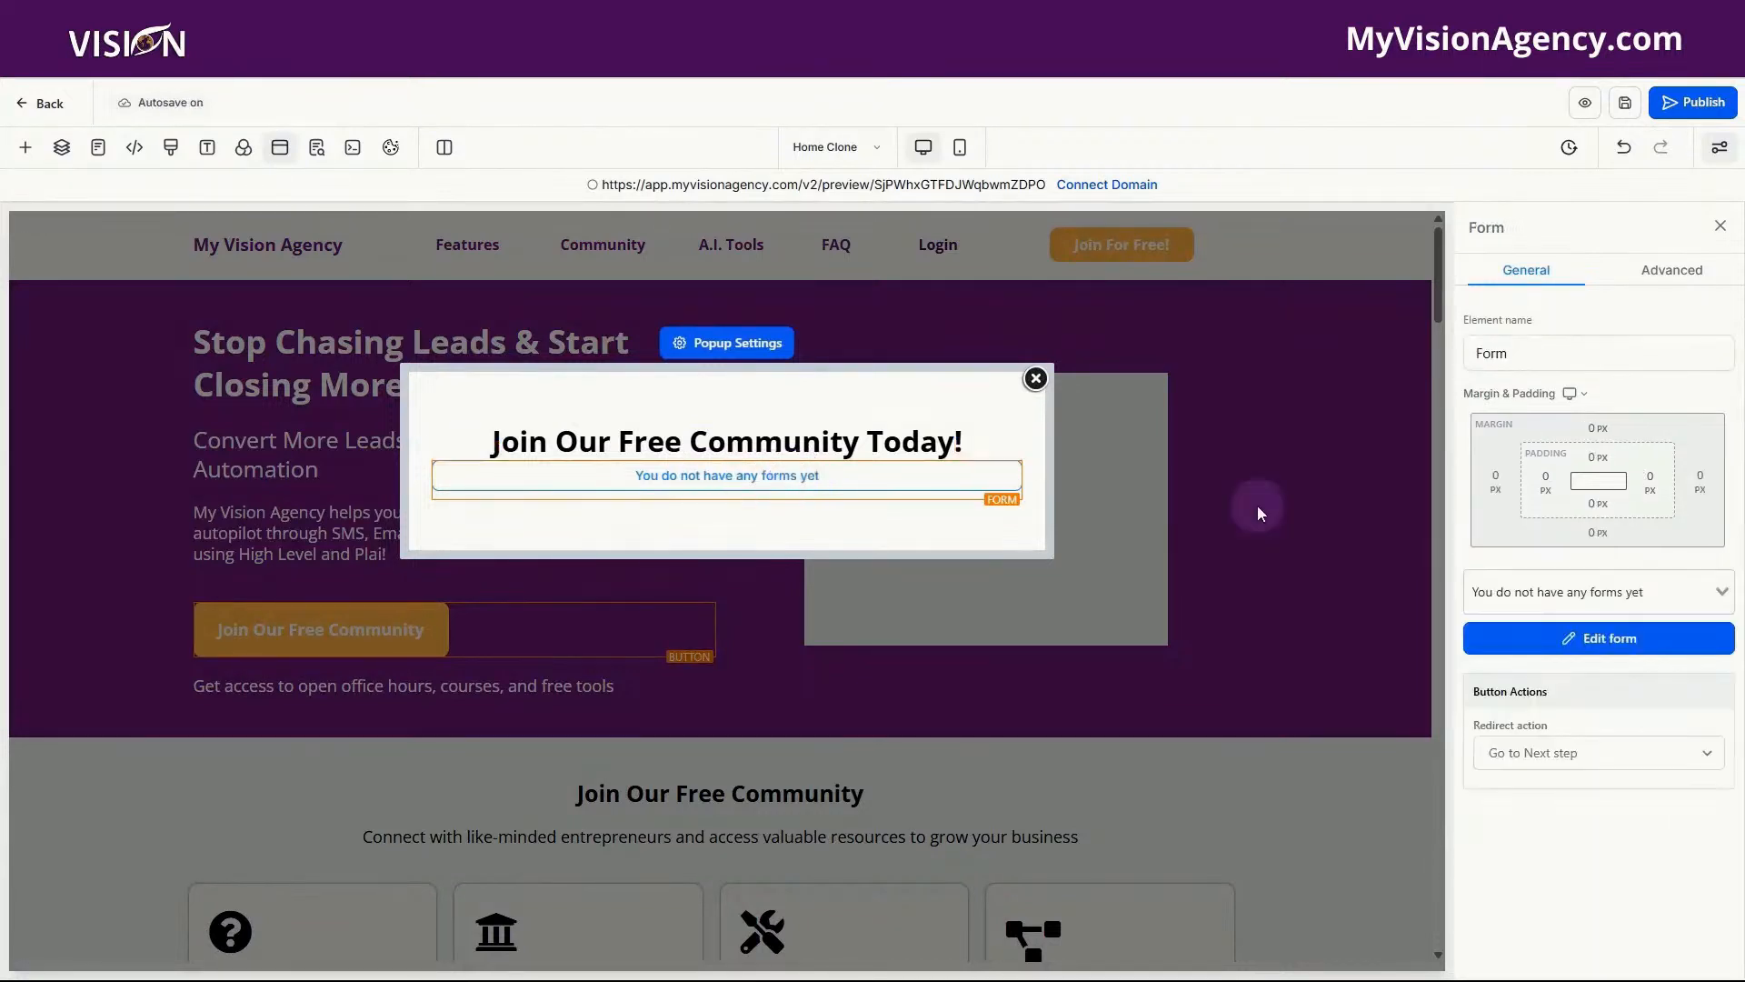
{"action": "left_click", "coordinate": [1579, 592]}
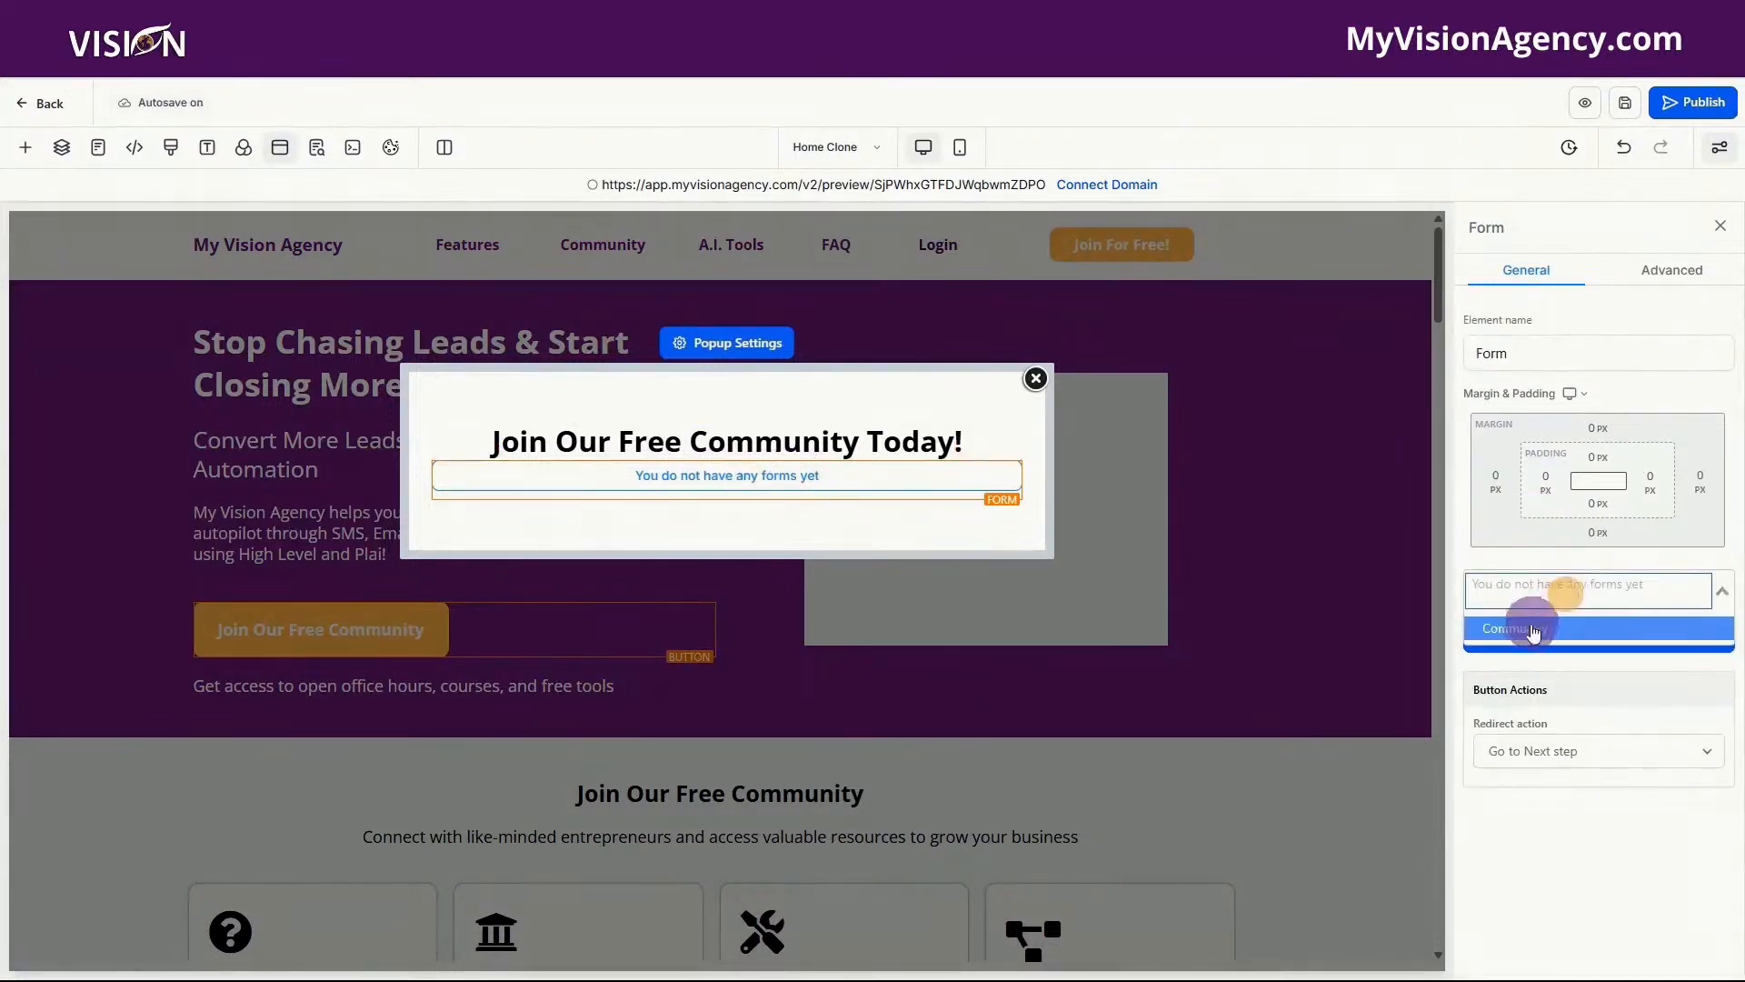
{"action": "left_click", "coordinate": [1524, 631]}
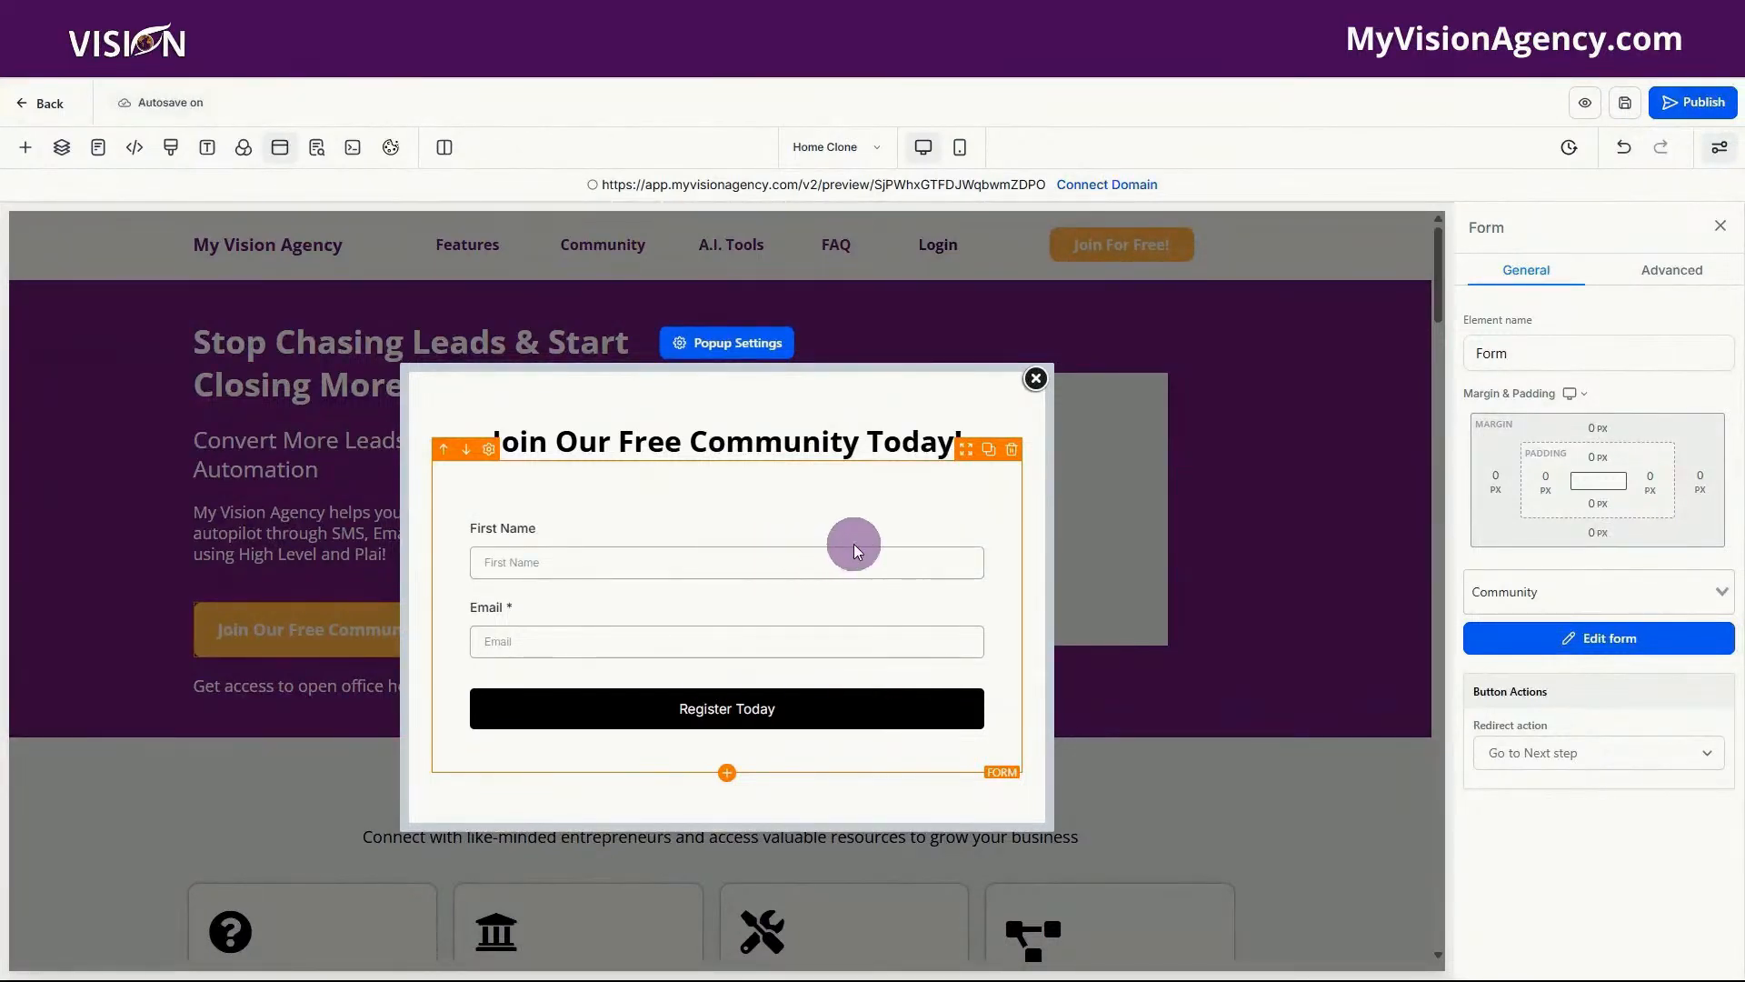
{"action": "left_click", "coordinate": [1521, 762]}
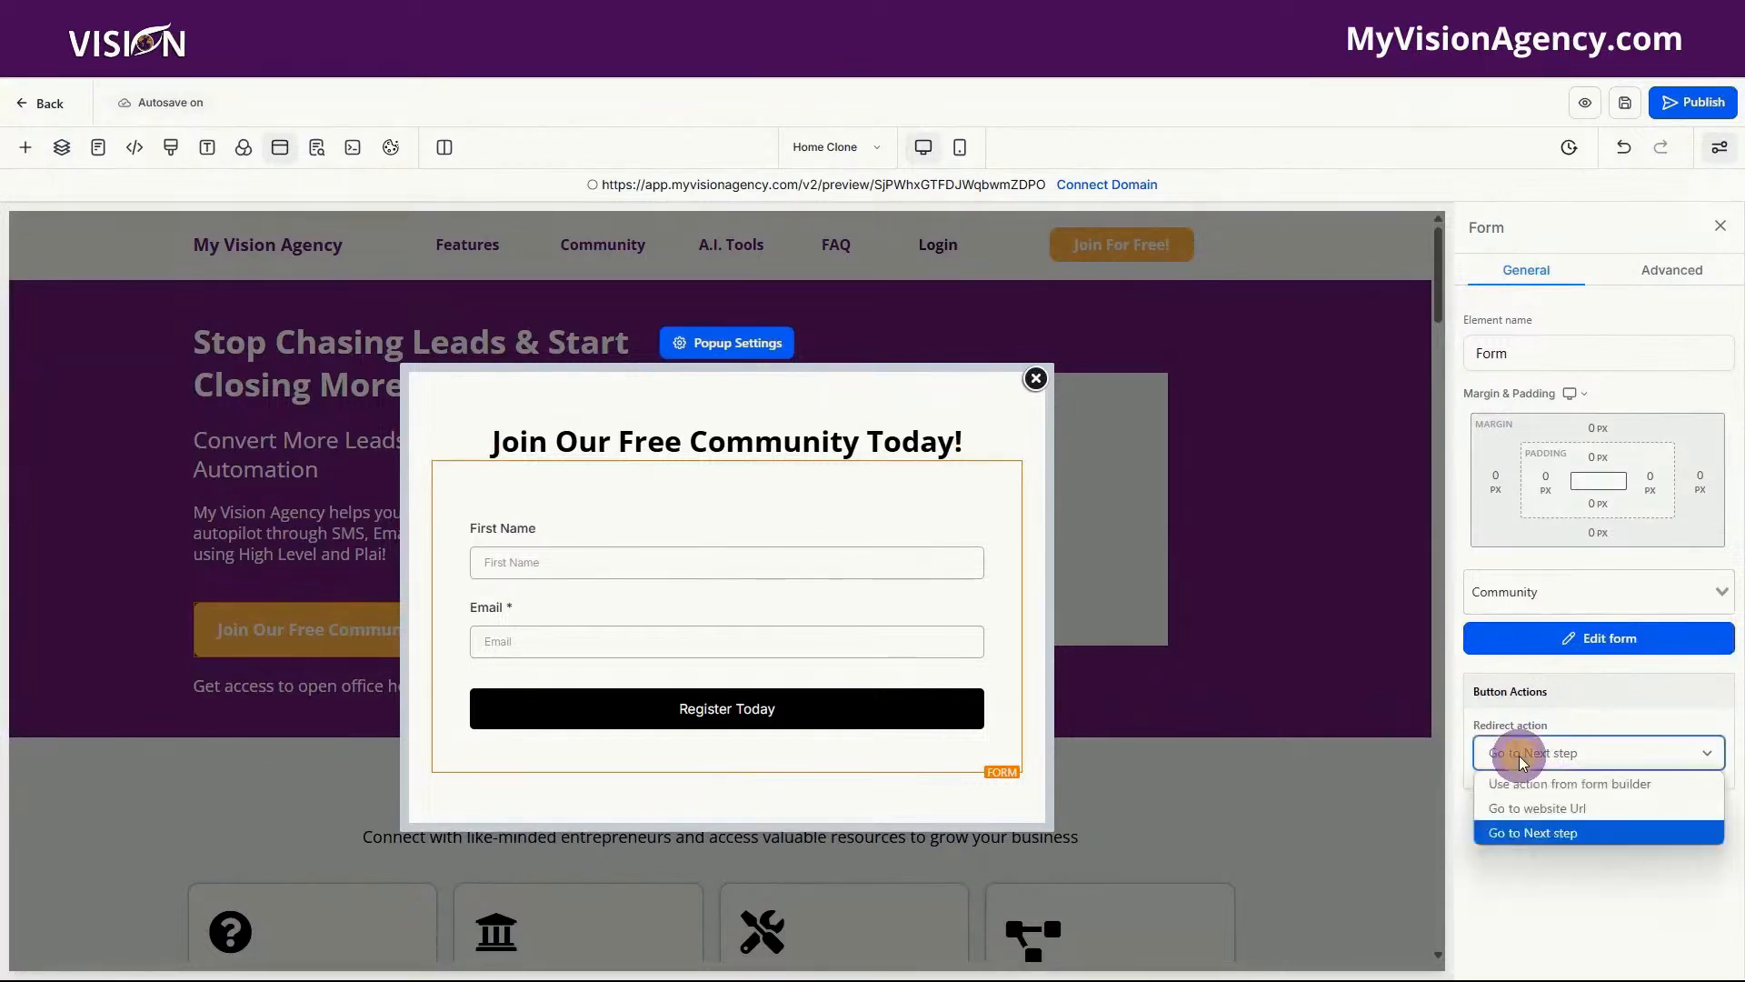
{"action": "left_click", "coordinate": [1519, 835]}
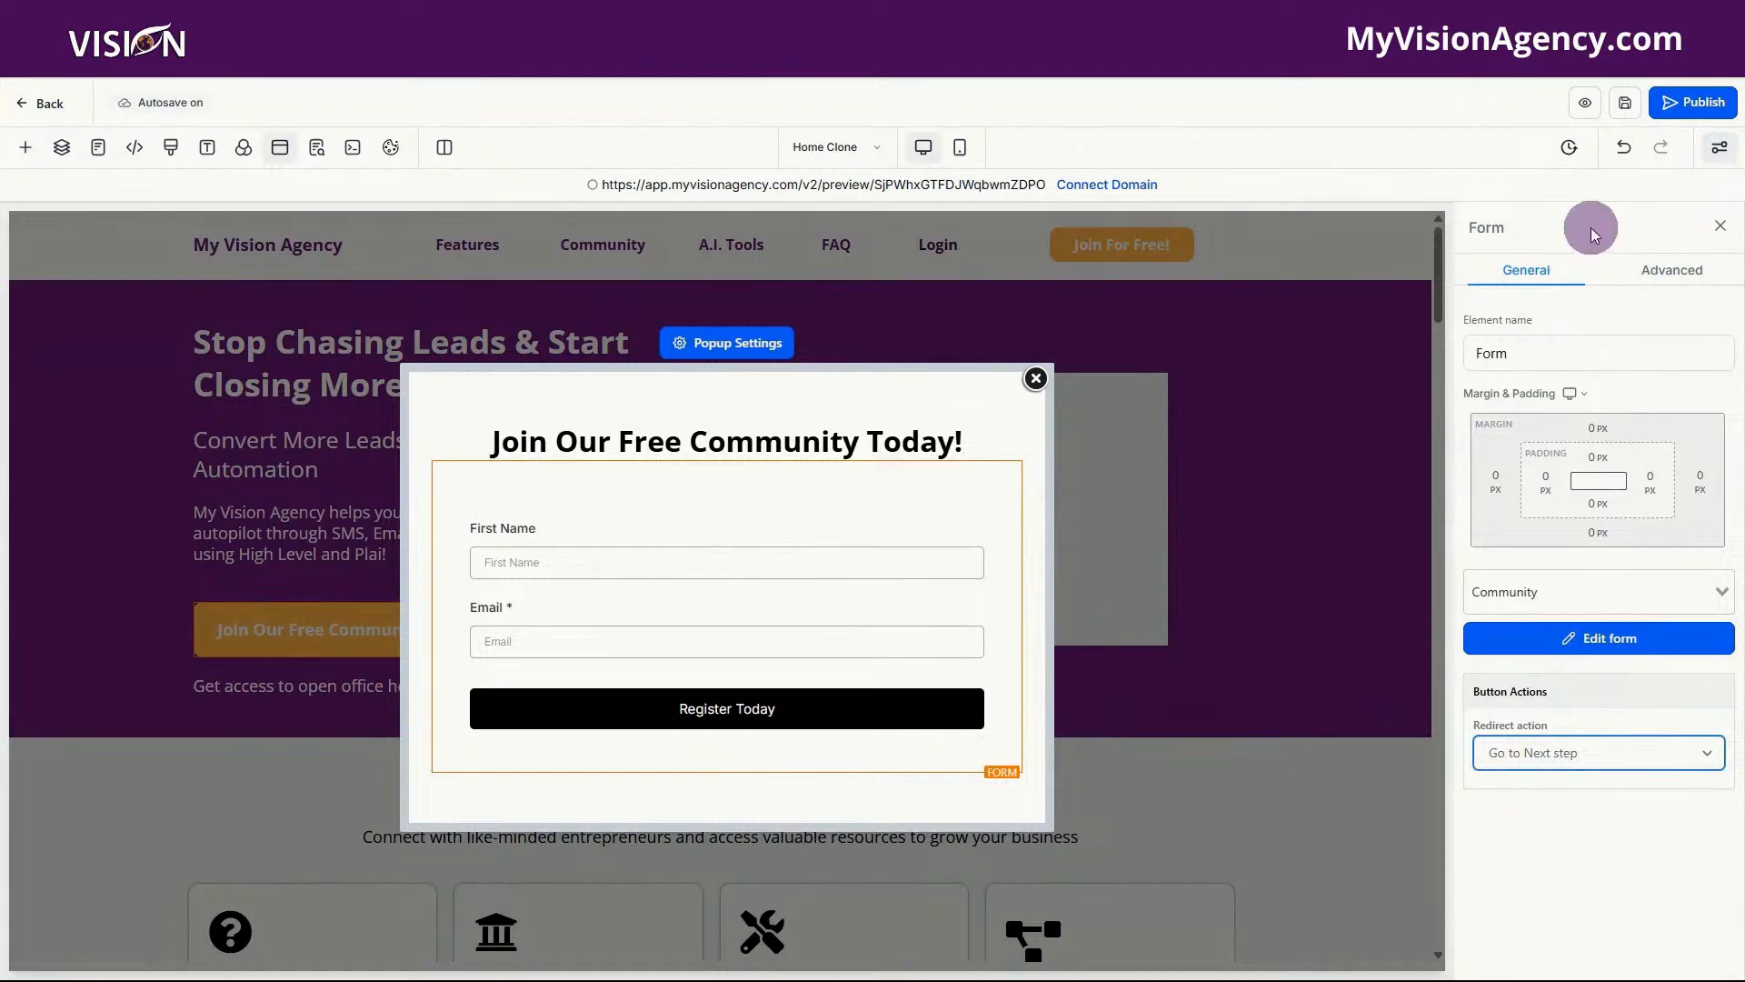
- Switch the page editor from Home Clone to the funnel's second main page
{"action": "left_click", "coordinate": [821, 151]}
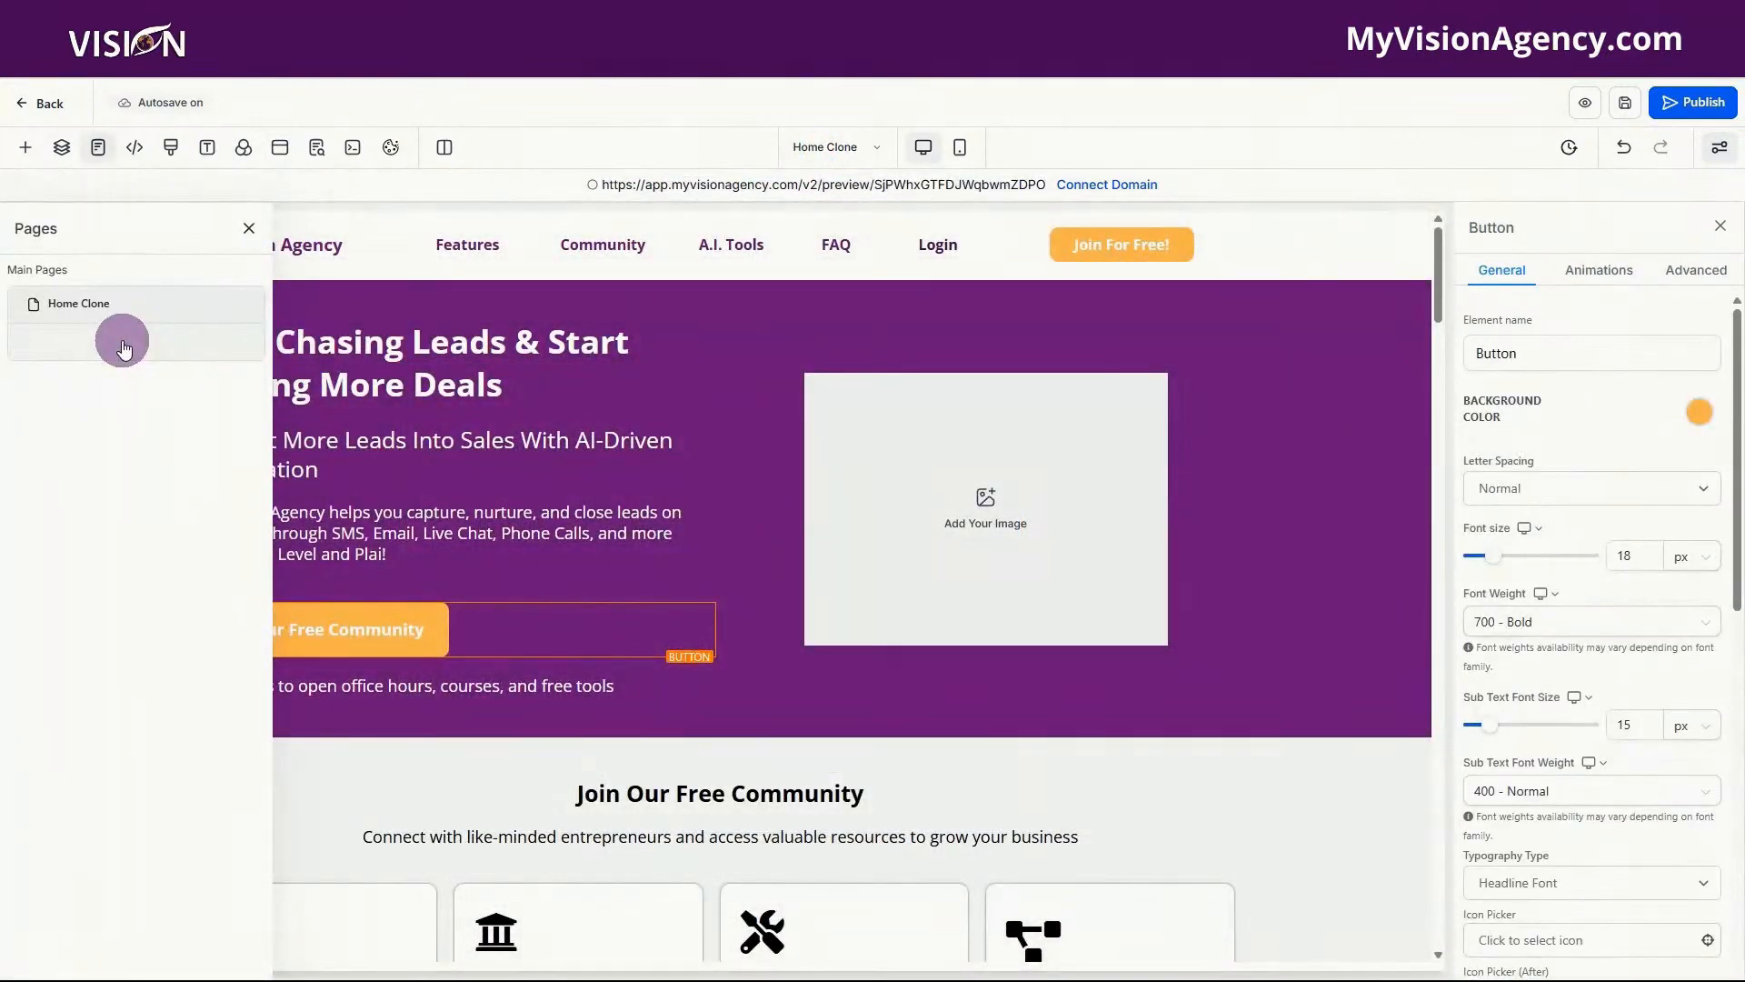
{"action": "left_click", "coordinate": [123, 344]}
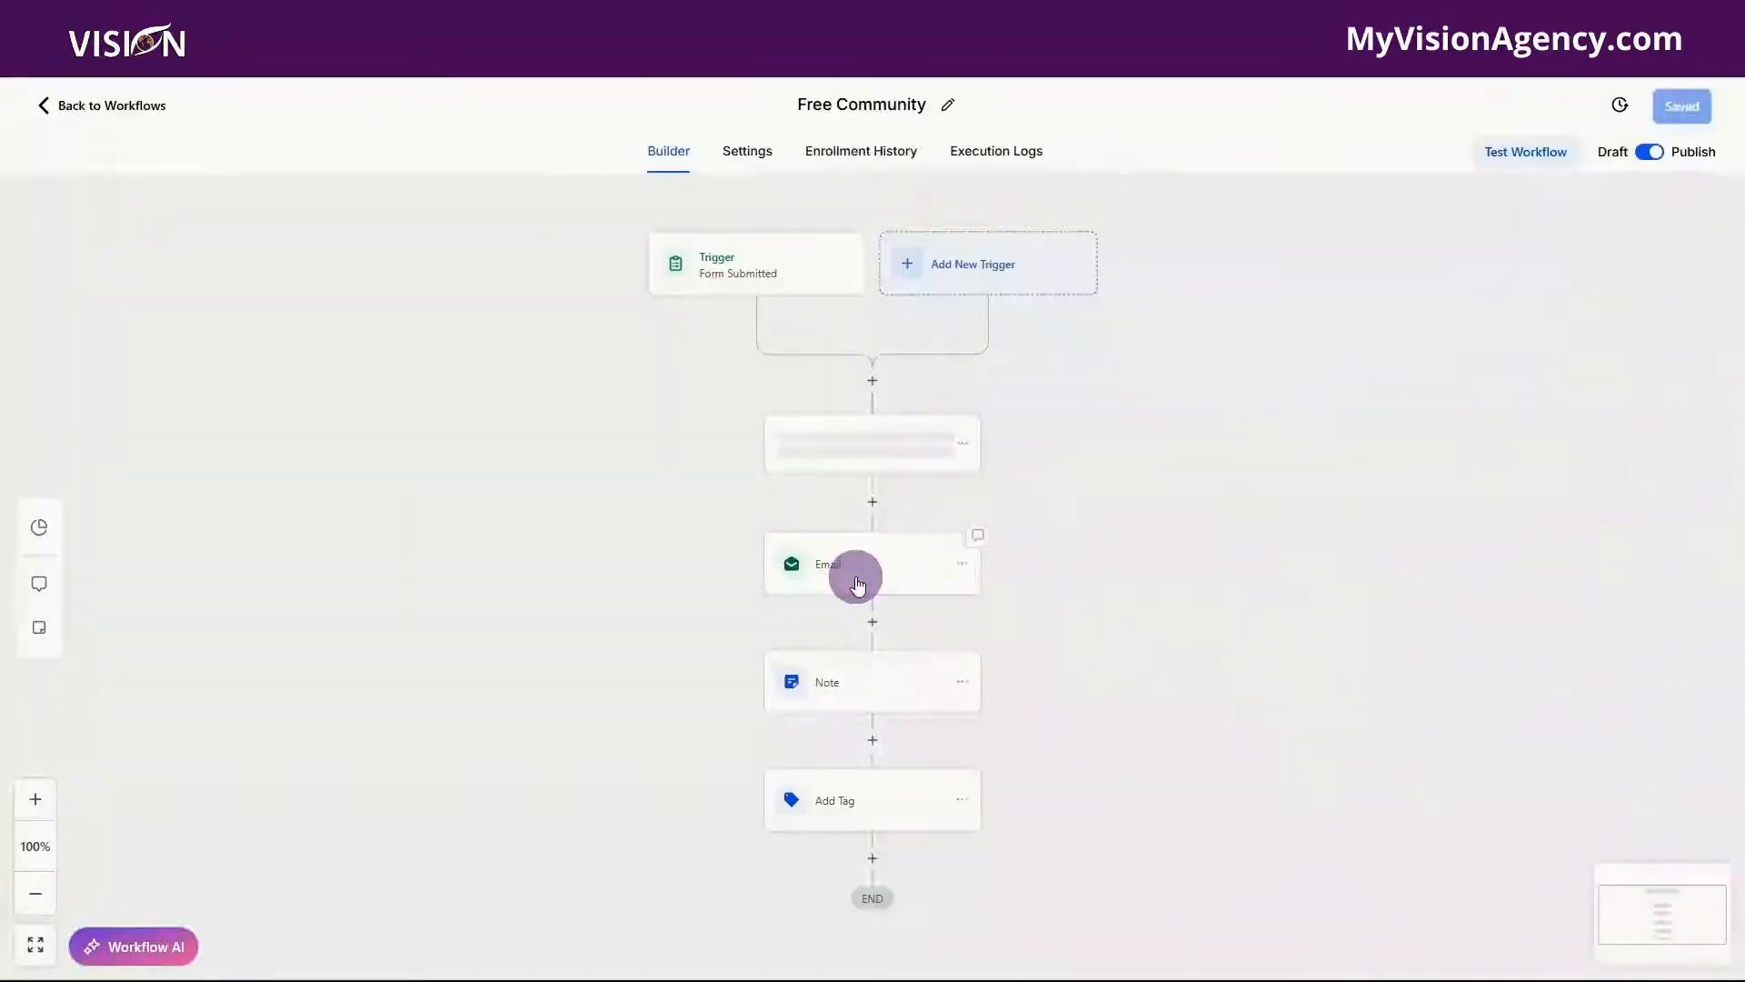
- Review the Email, Note and Add Tag actions of the Free Community workflow, including the email's subject and message
{"action": "left_click", "coordinate": [853, 571]}
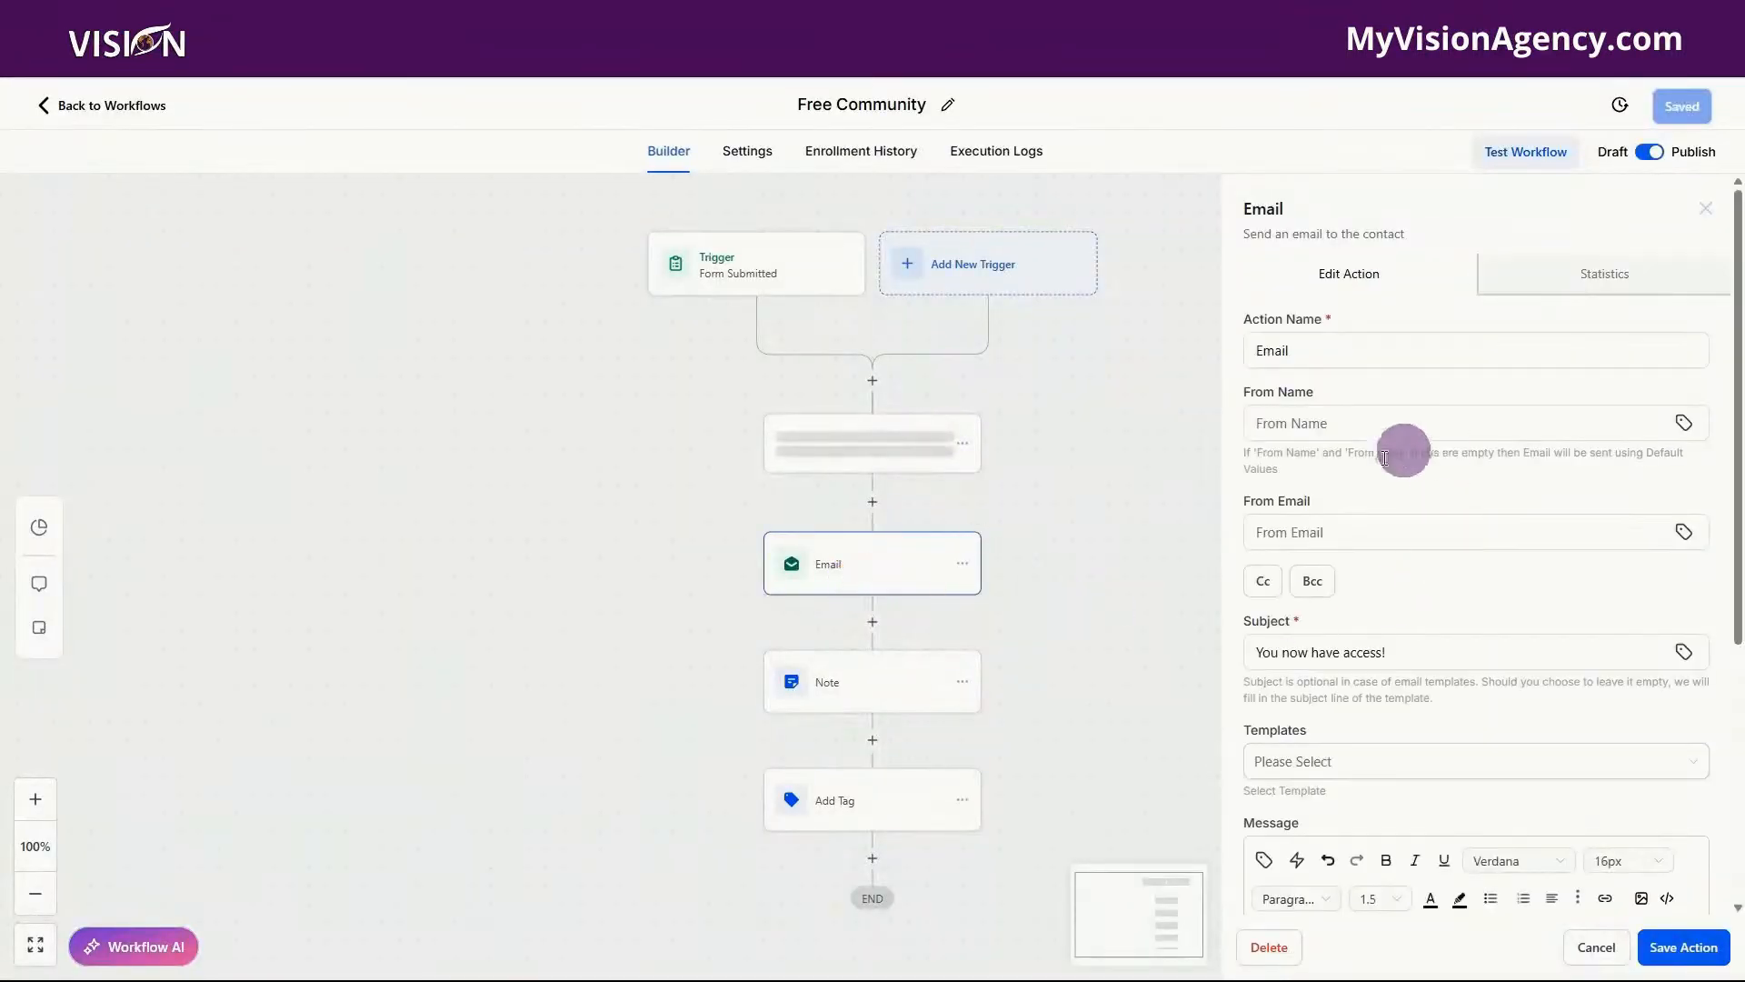
{"action": "scroll", "coordinate": [1475, 645], "scroll_direction": "down", "scroll_amount": 3}
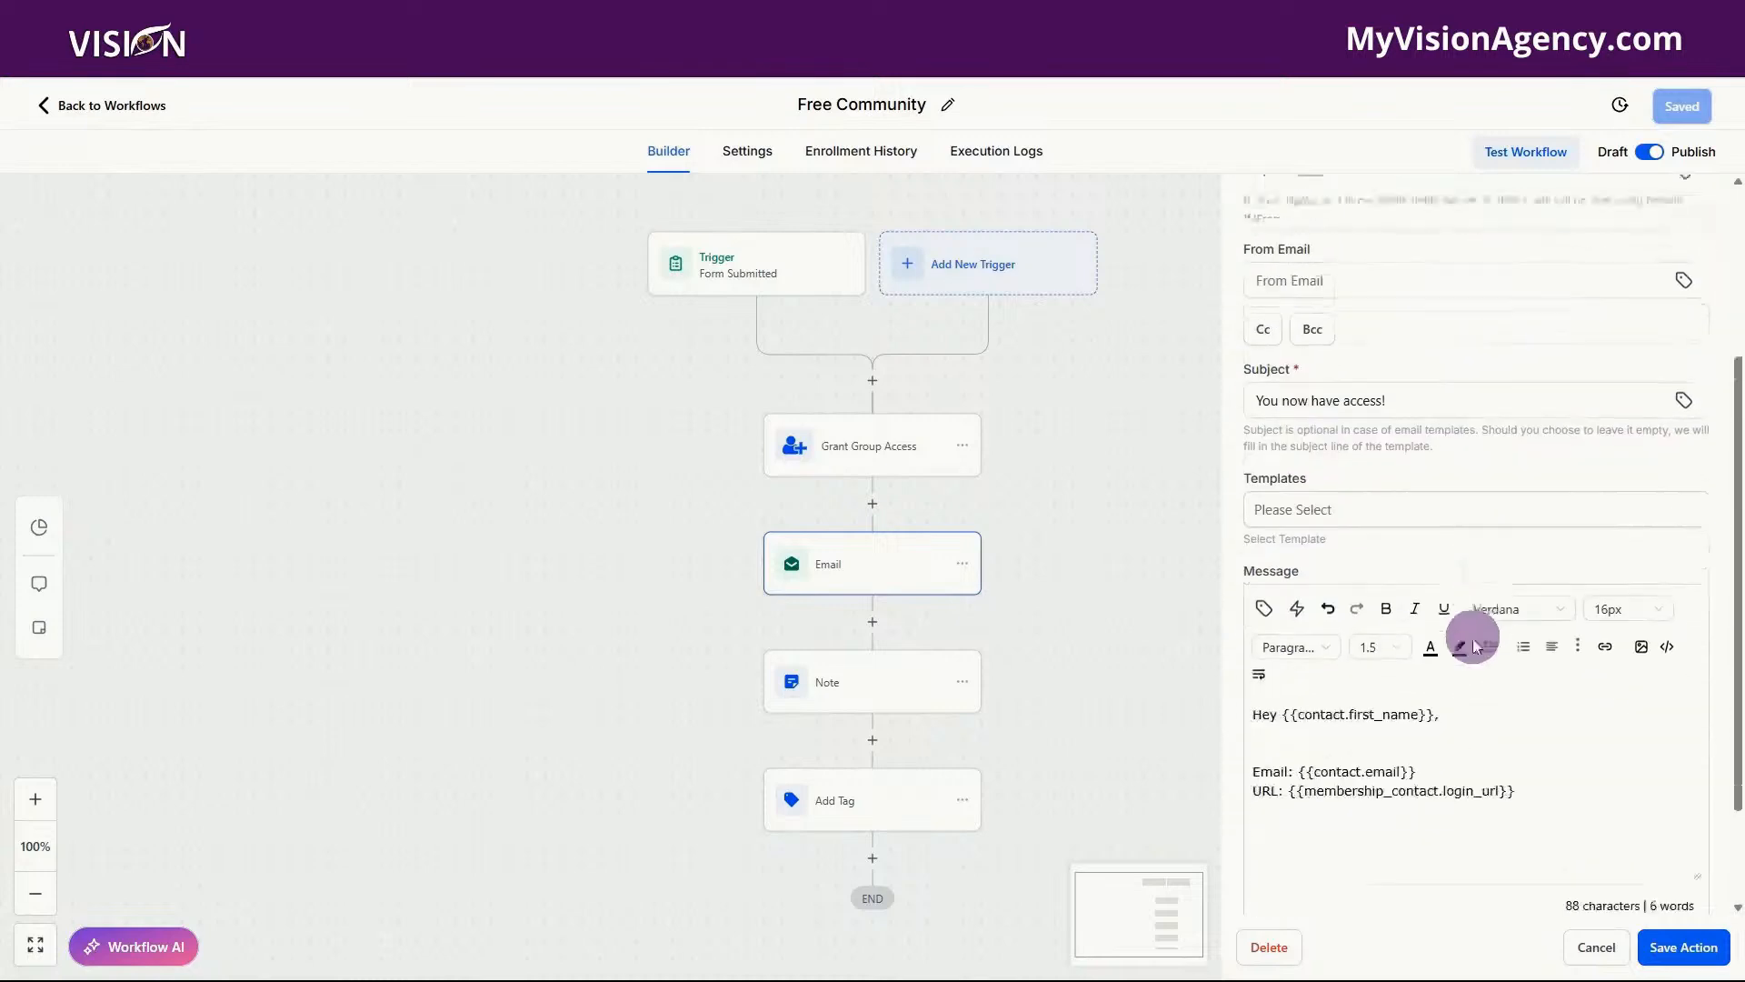
{"action": "scroll", "coordinate": [1474, 645], "scroll_direction": "down", "scroll_amount": 2}
{"action": "left_click", "coordinate": [909, 680]}
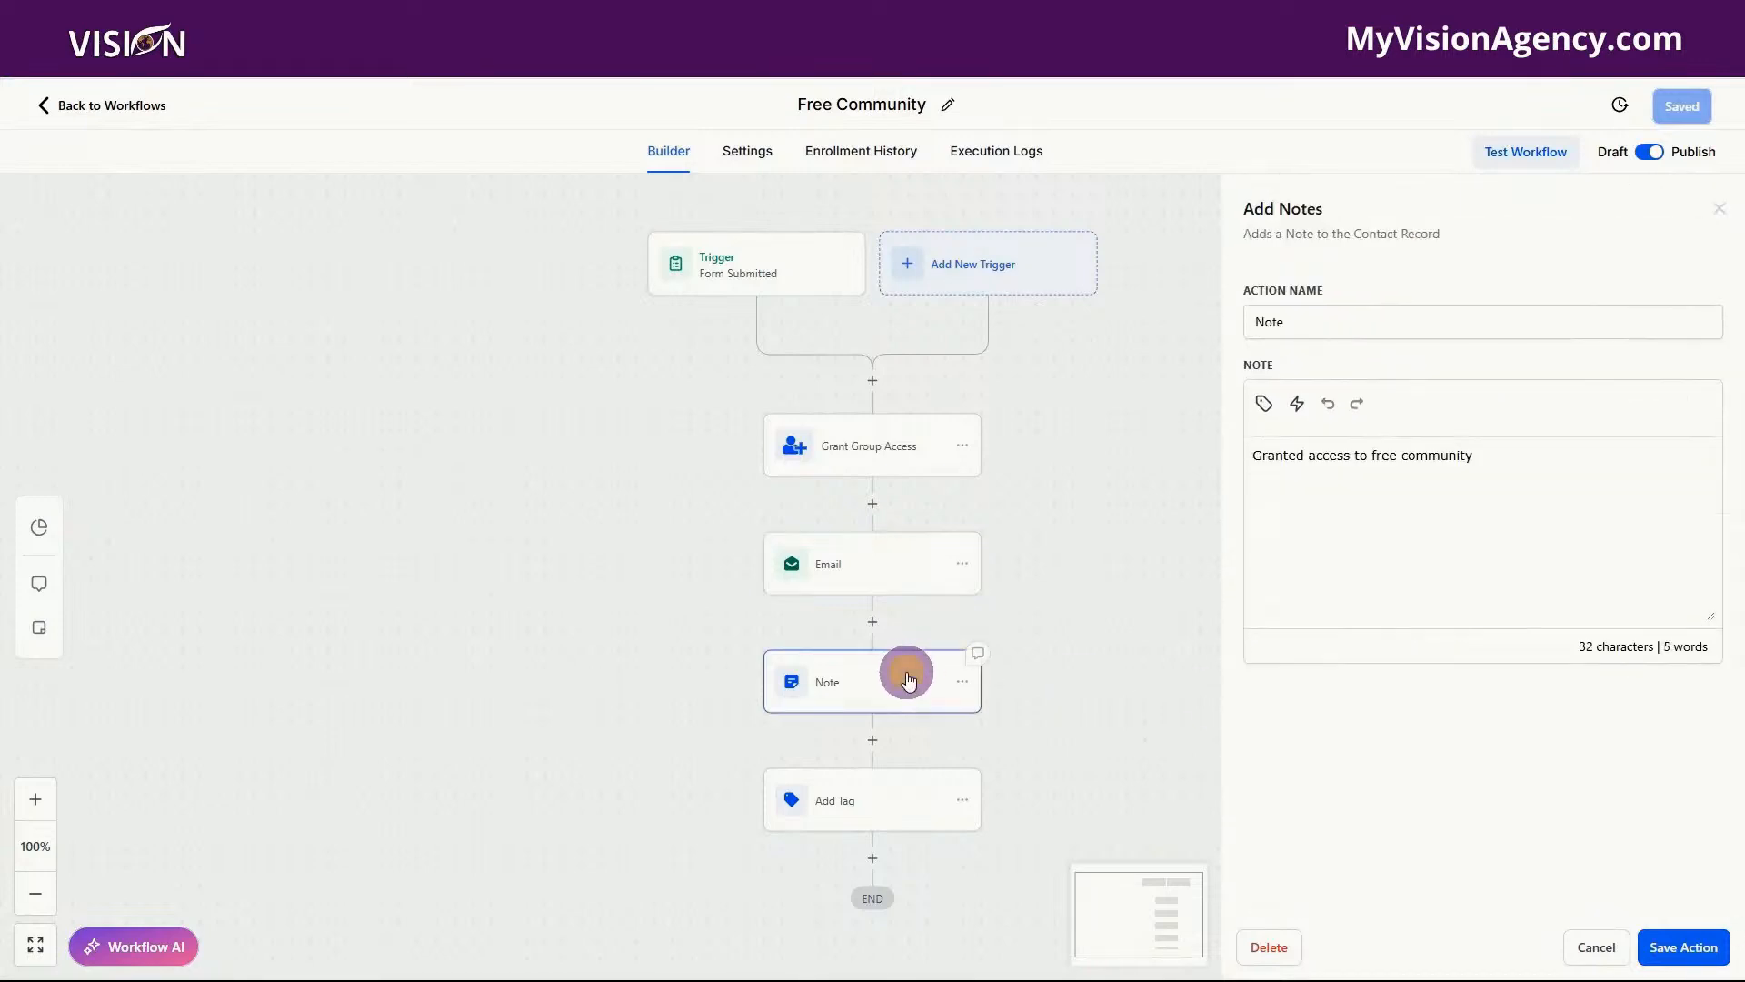
{"action": "left_click", "coordinate": [876, 813]}
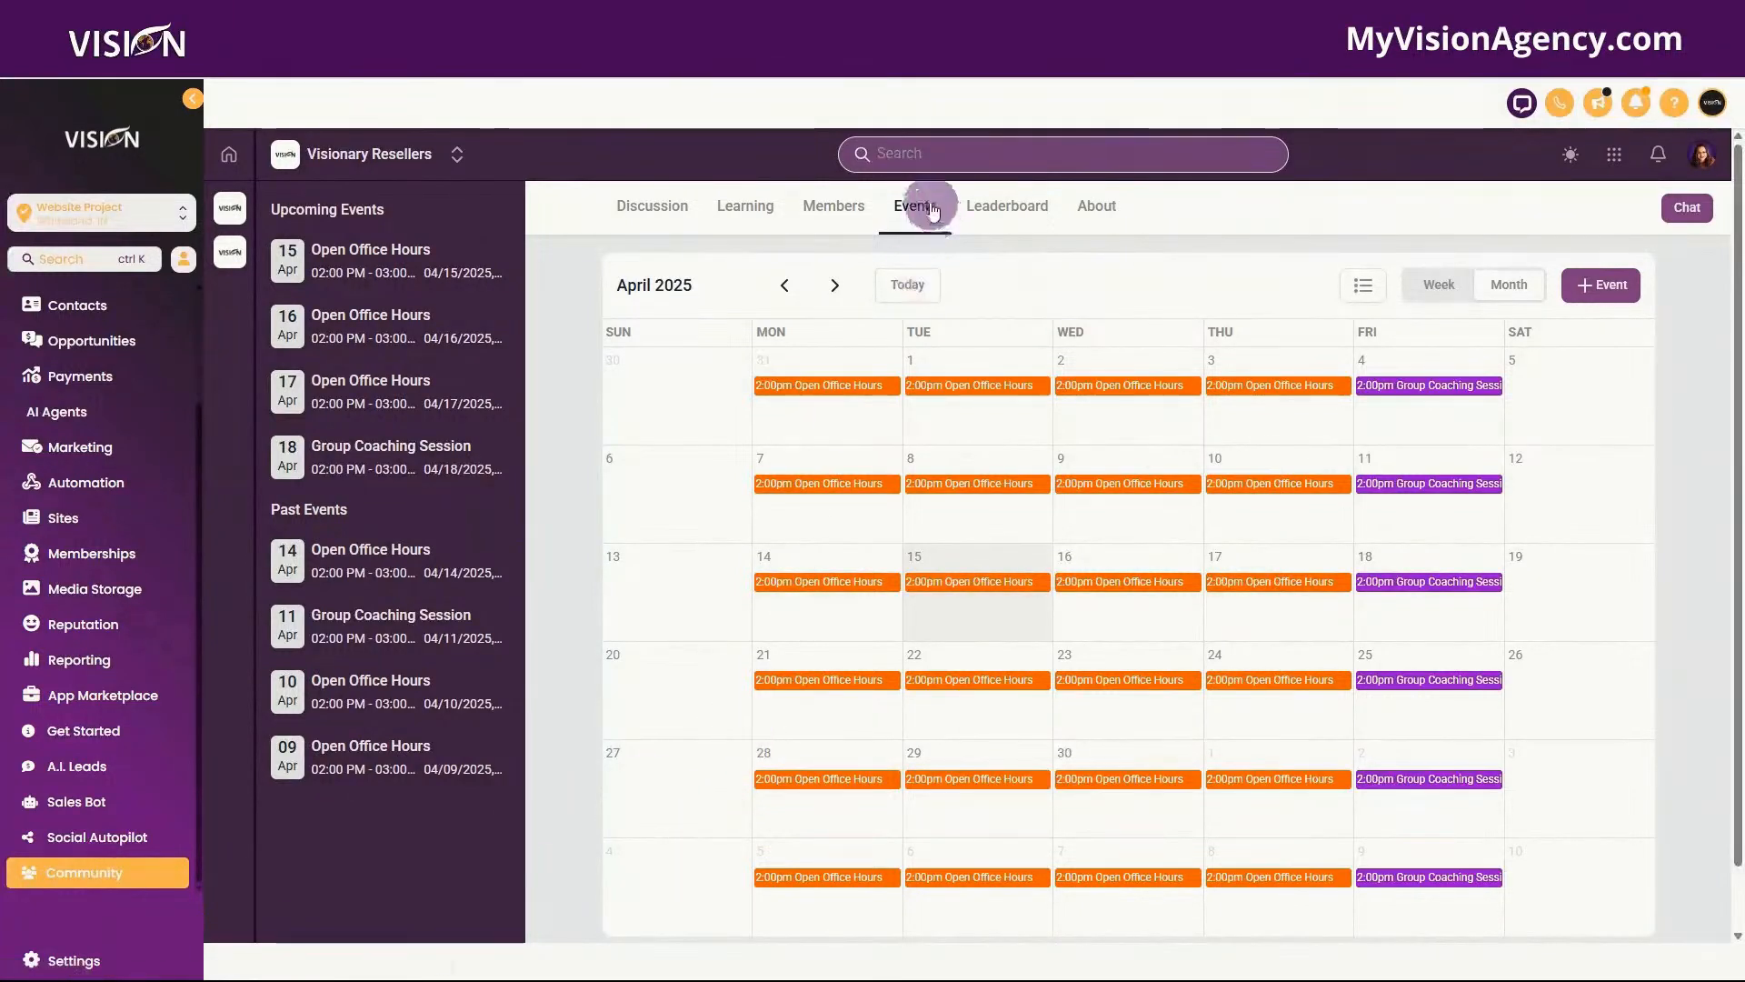
- View the details of the April 15 Open Office Hours event in the community calendar and follow its meeting link
{"action": "left_click", "coordinate": [964, 580]}
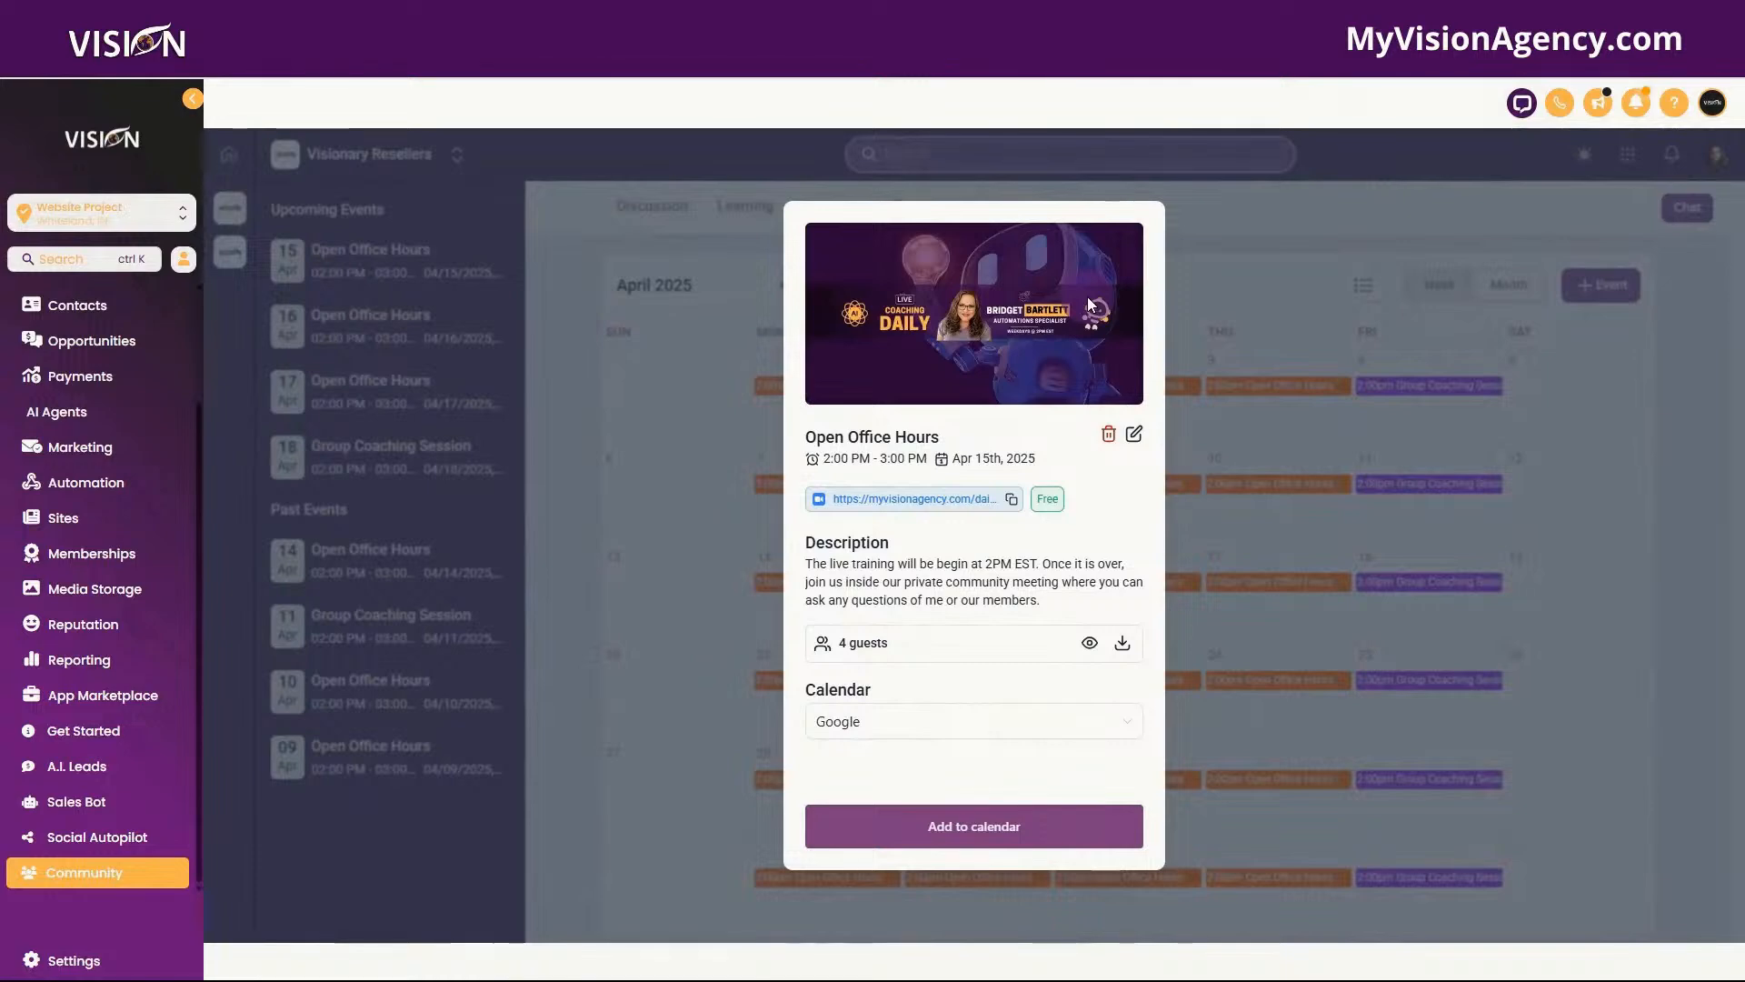
{"action": "left_click", "coordinate": [936, 497]}
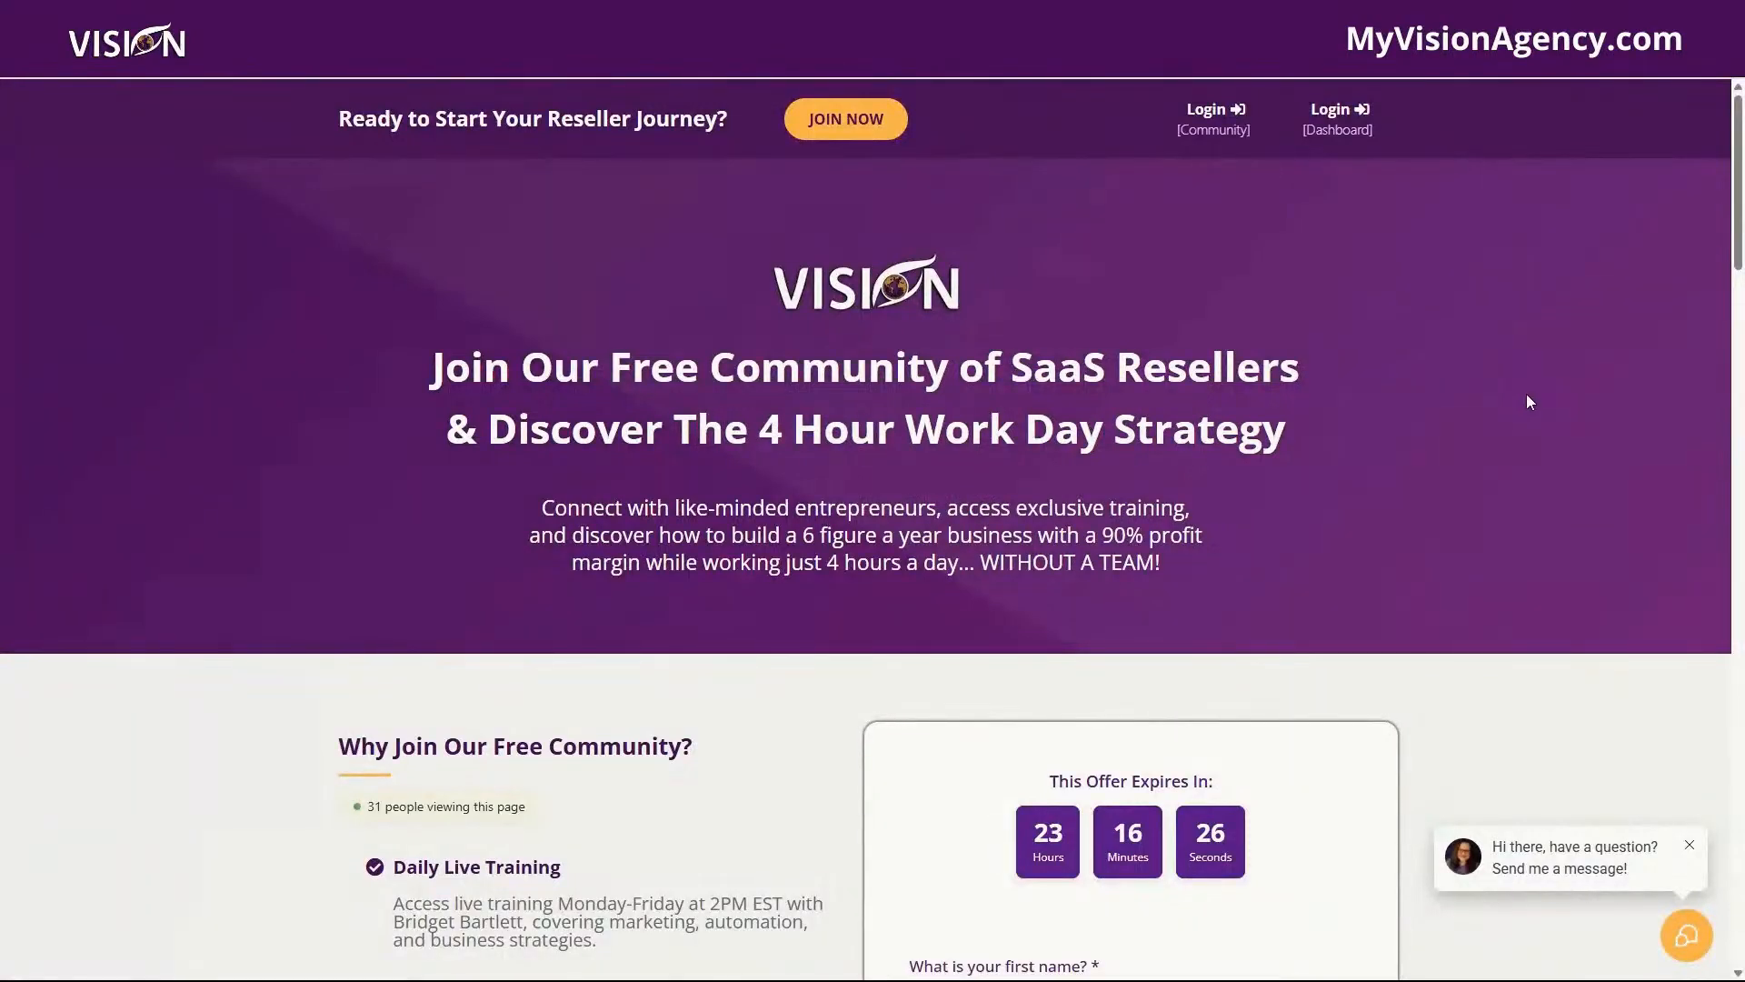
- Look through the benefits list and sign-up form on the free SaaS reseller community landing page
{"action": "scroll", "coordinate": [1526, 395], "scroll_direction": "down", "scroll_amount": 5}
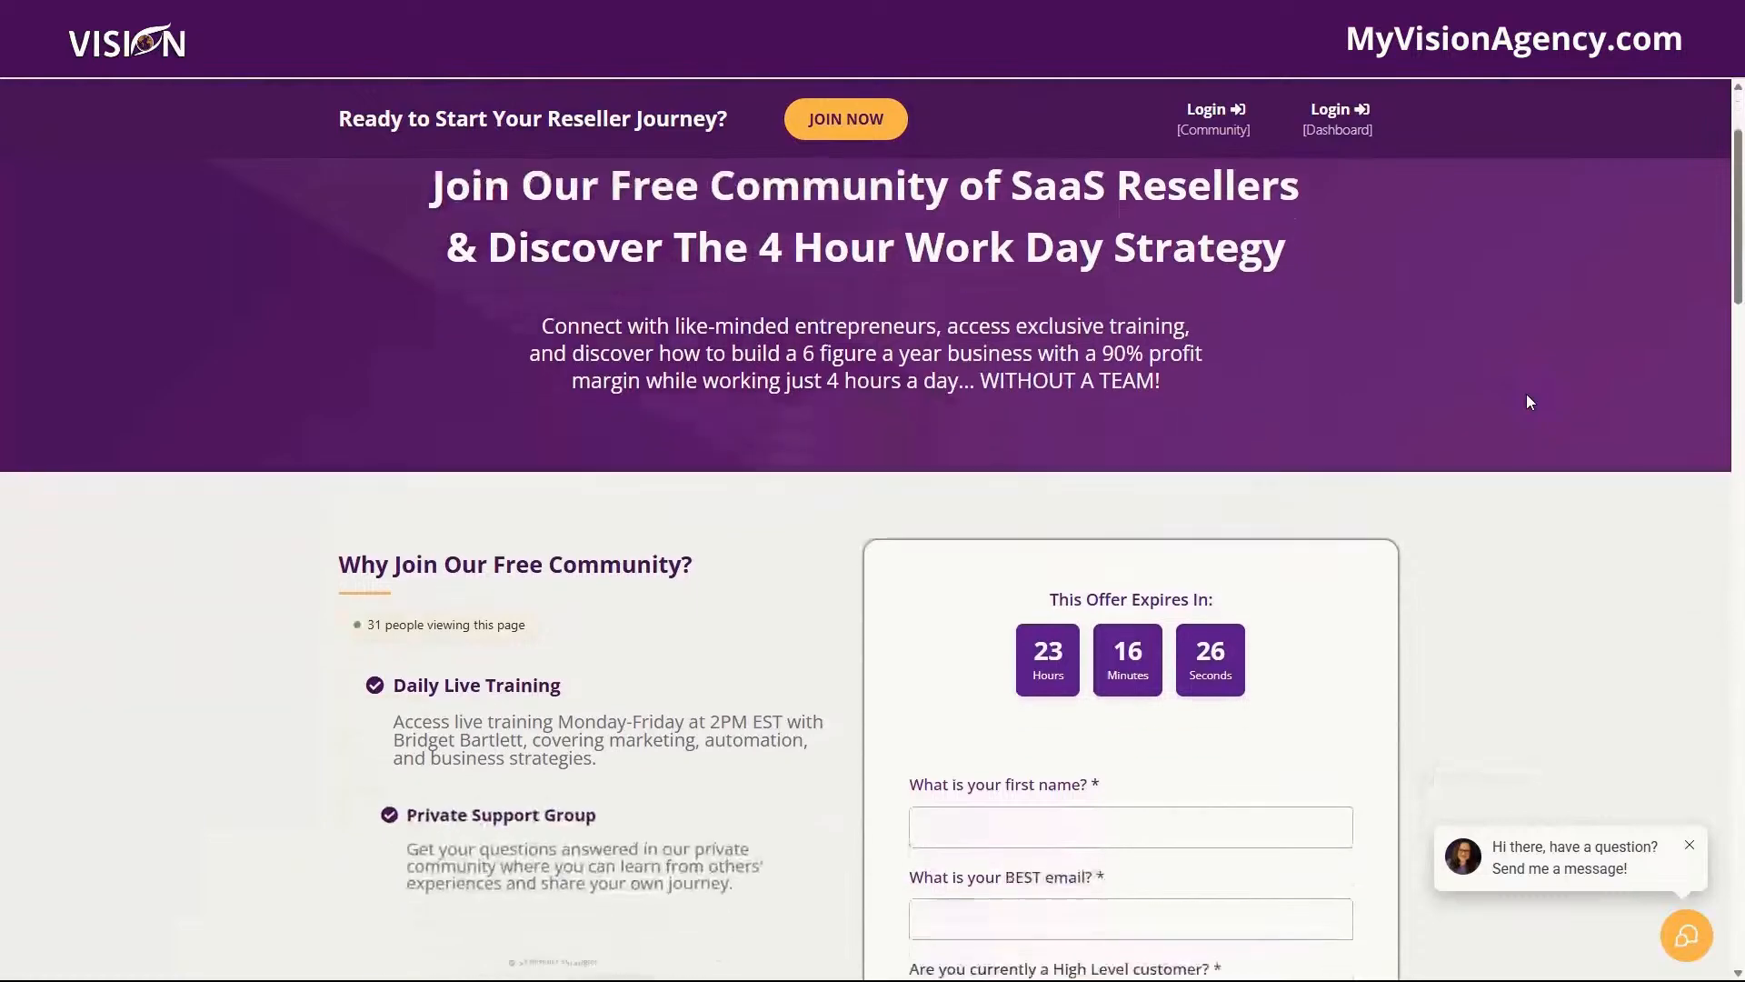
{"action": "left_click", "coordinate": [1525, 395]}
{"action": "scroll", "coordinate": [1526, 395], "scroll_direction": "down", "scroll_amount": 7}
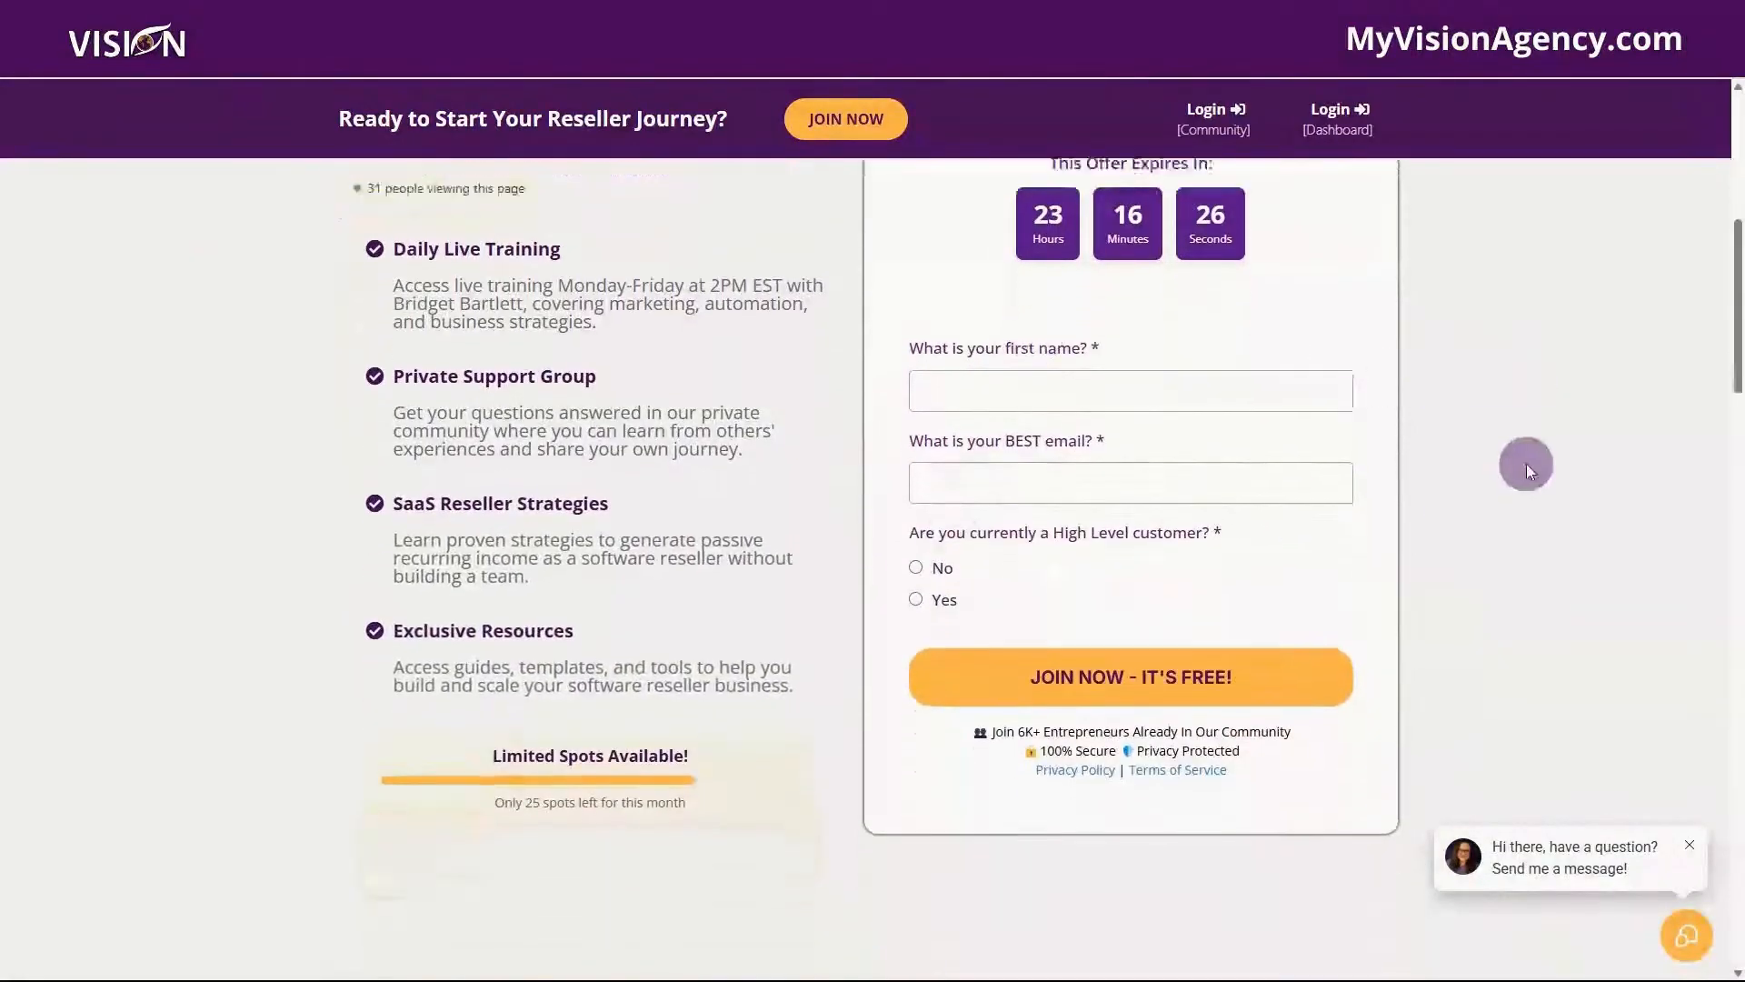